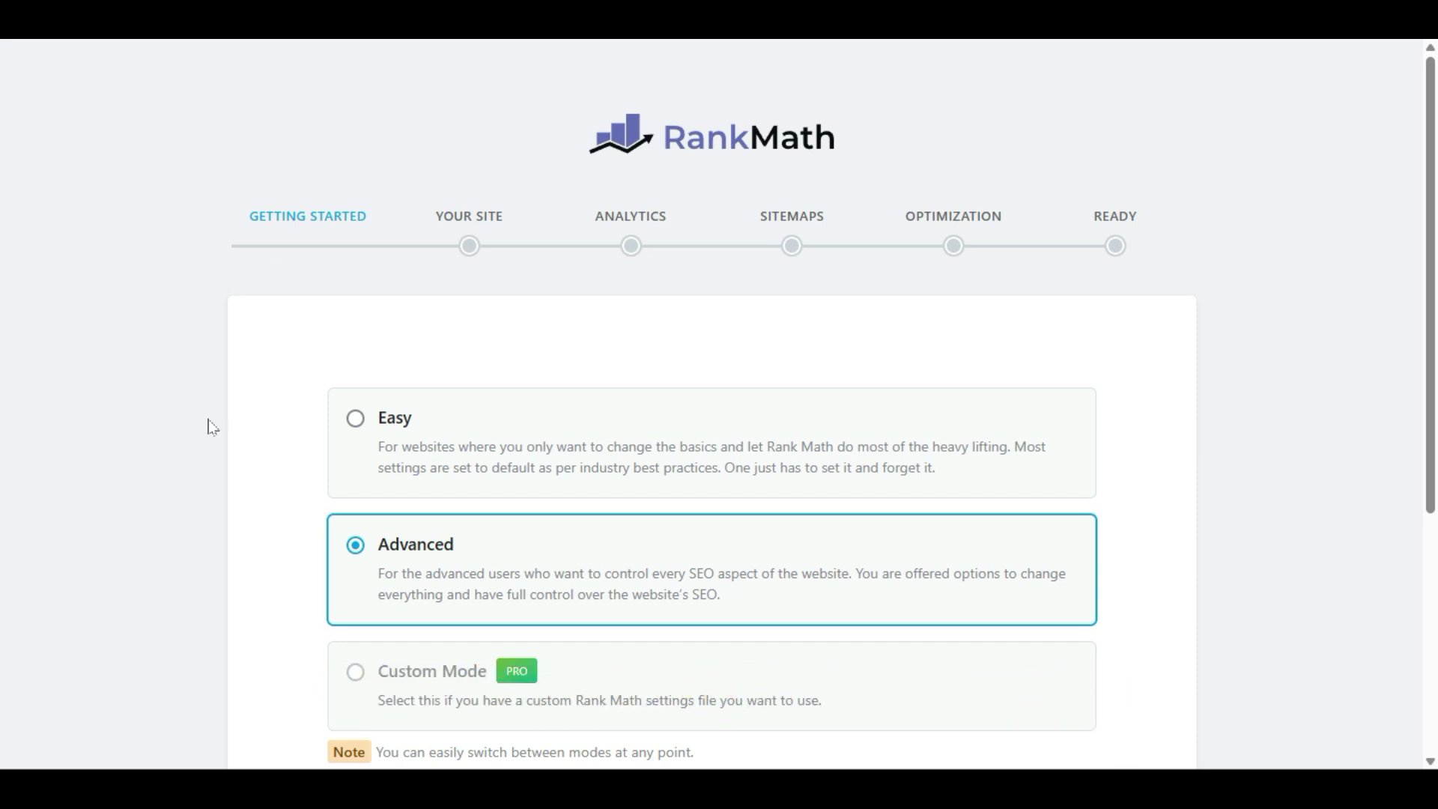
Step: Choose the Advanced setup mode for the Rank Math setup wizard
scroll(631, 366, down, 2)
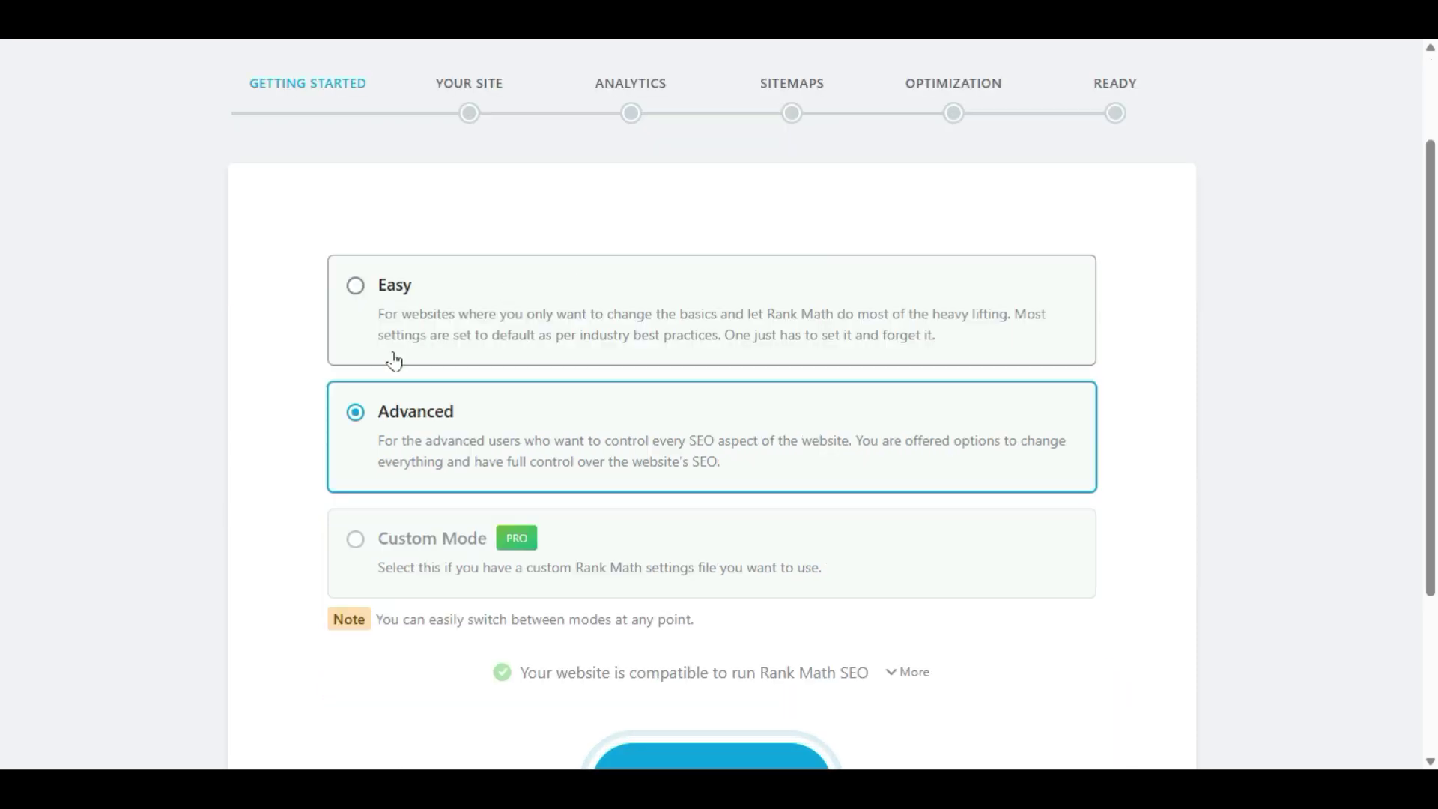
click(637, 335)
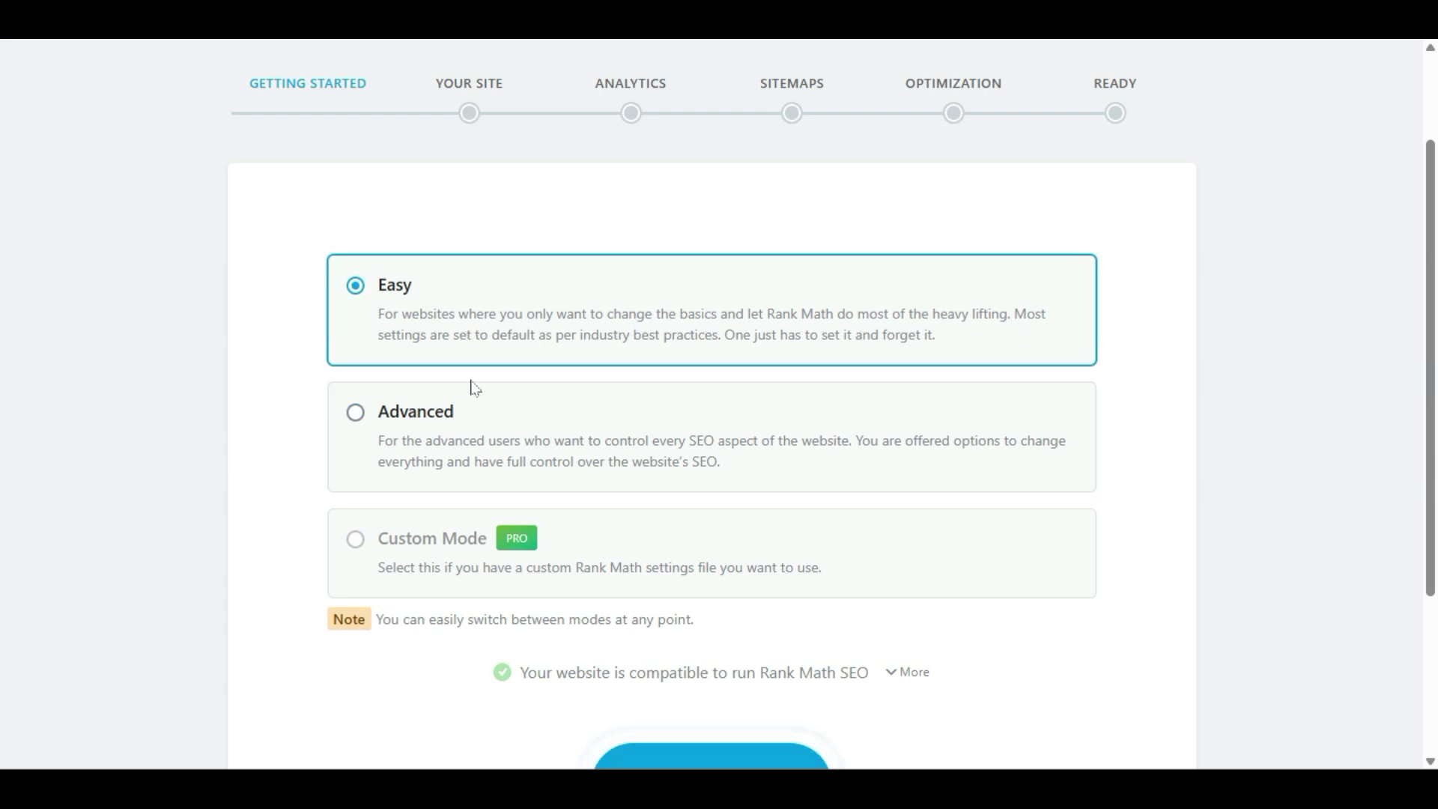
click(426, 450)
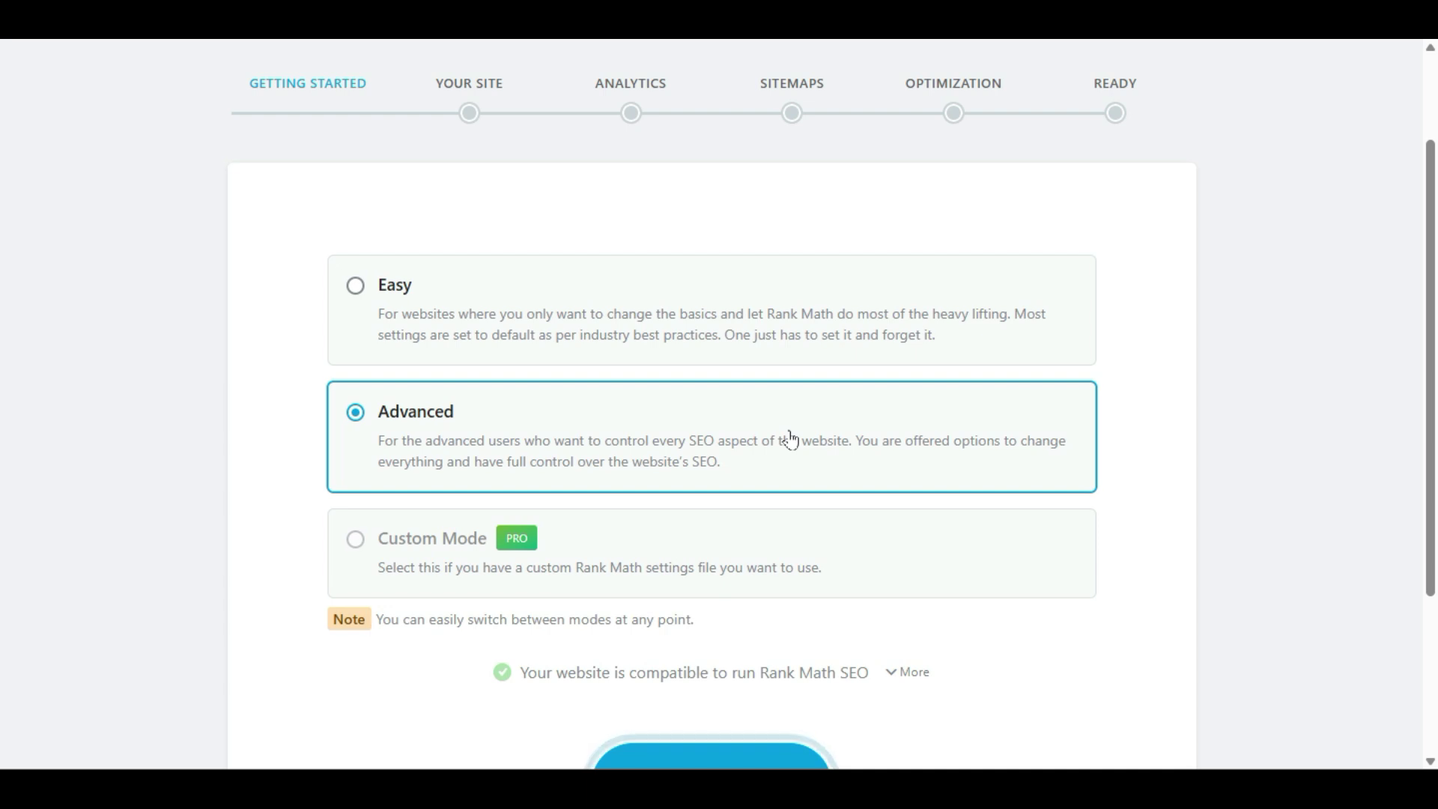
scroll(791, 440, down, 1)
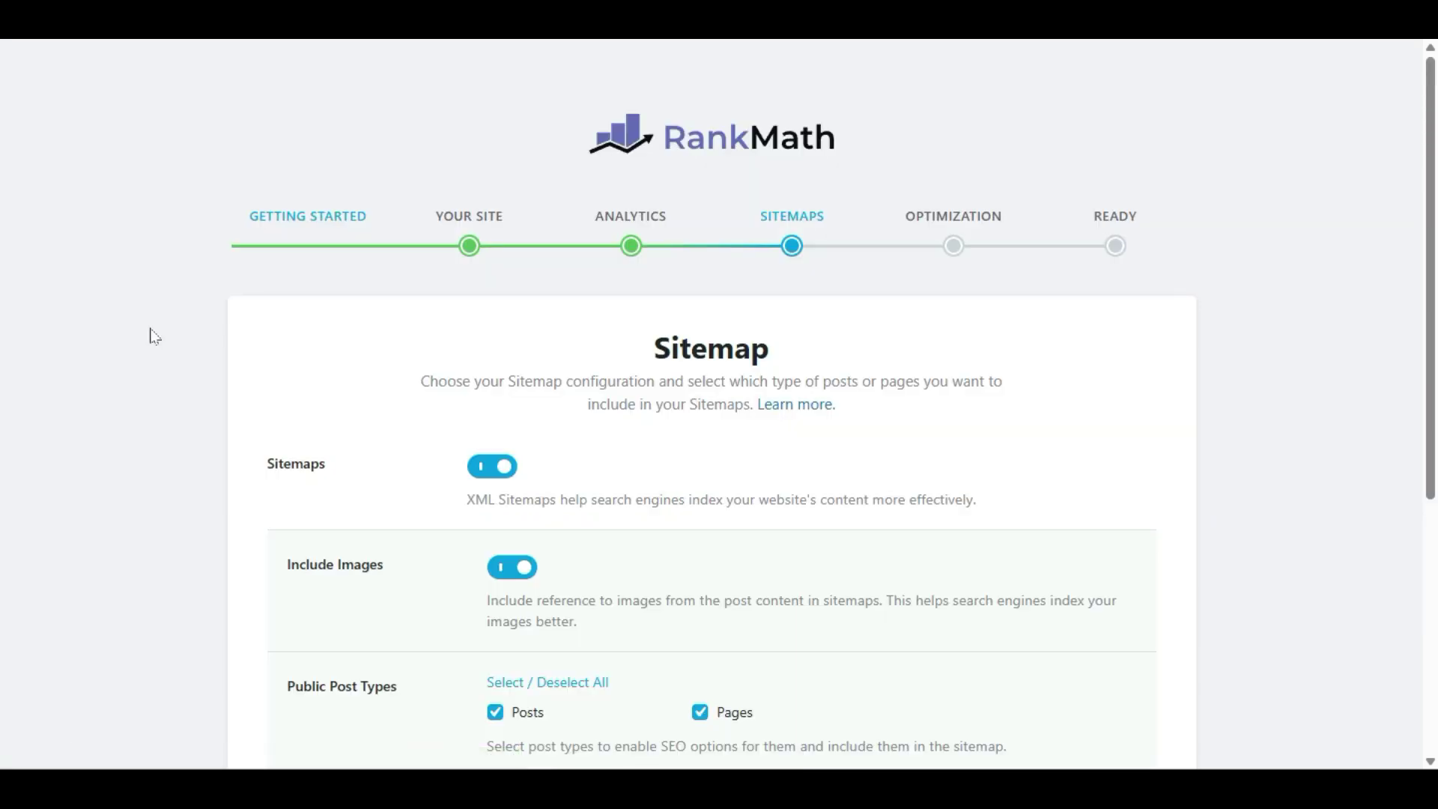
Step: Review the wizard's Sitemap options for images, post types and taxonomies, and save them with their defaults
scroll(150, 334, down, 2)
scroll(577, 403, down, 1)
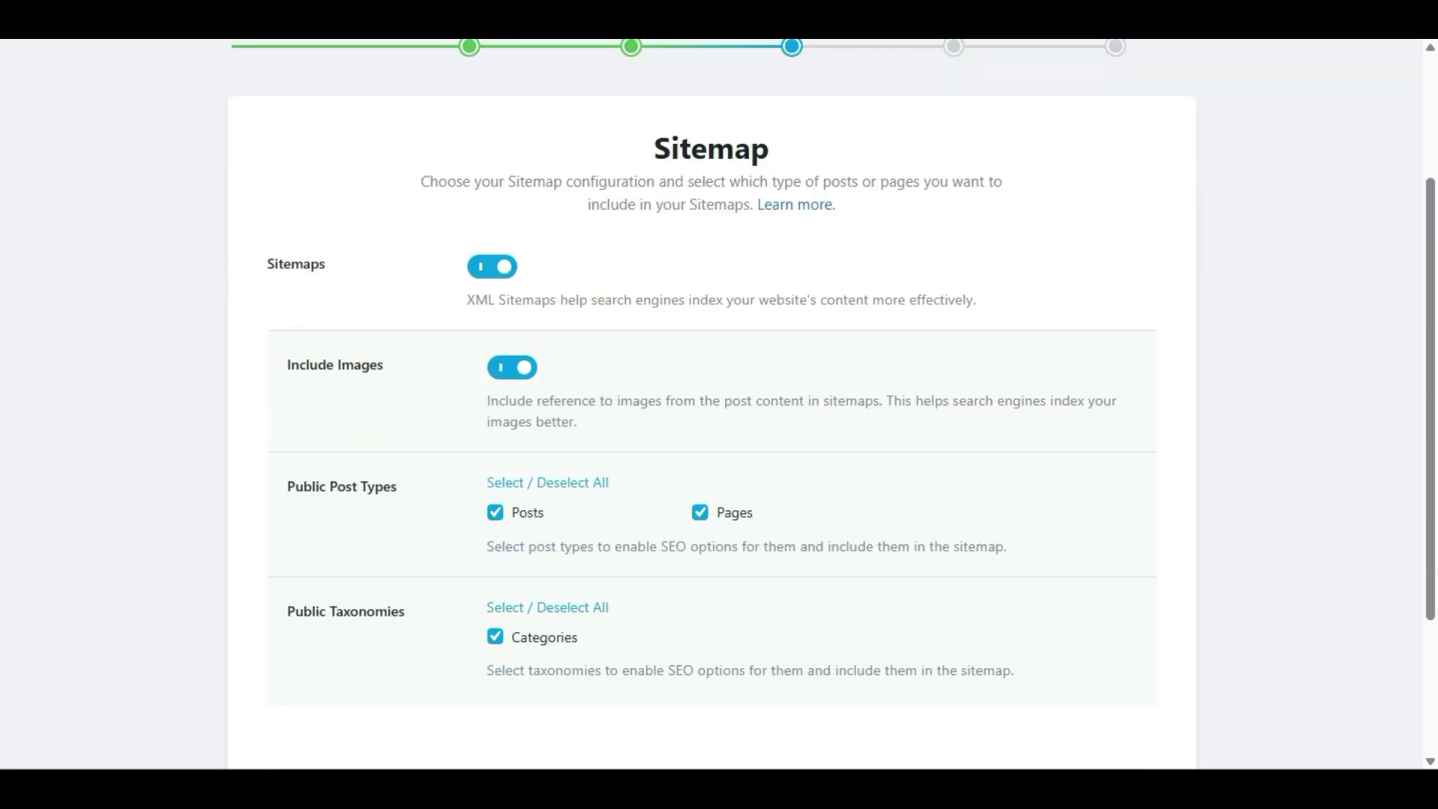
scroll(507, 382, down, 1)
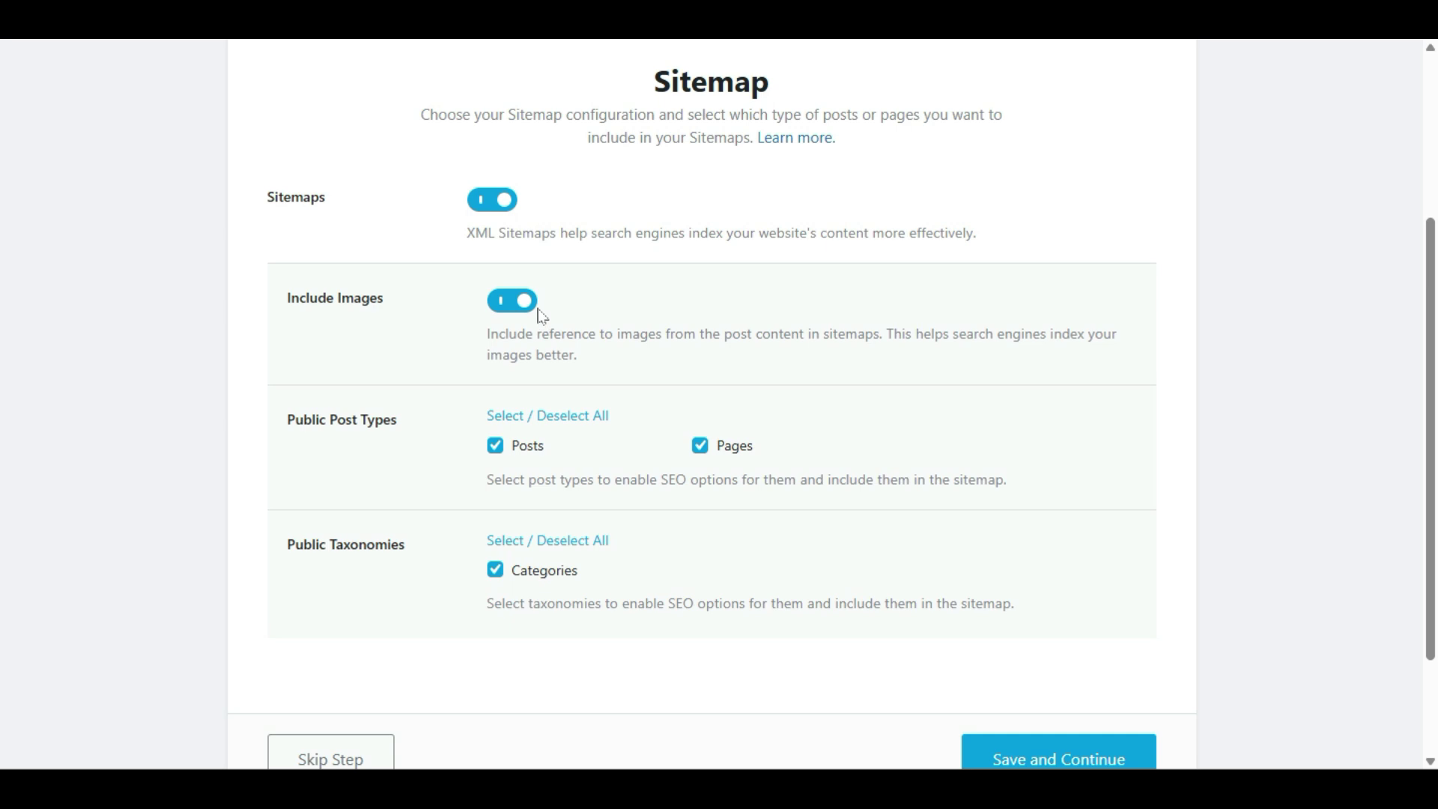
scroll(659, 404, down, 2)
click(1060, 628)
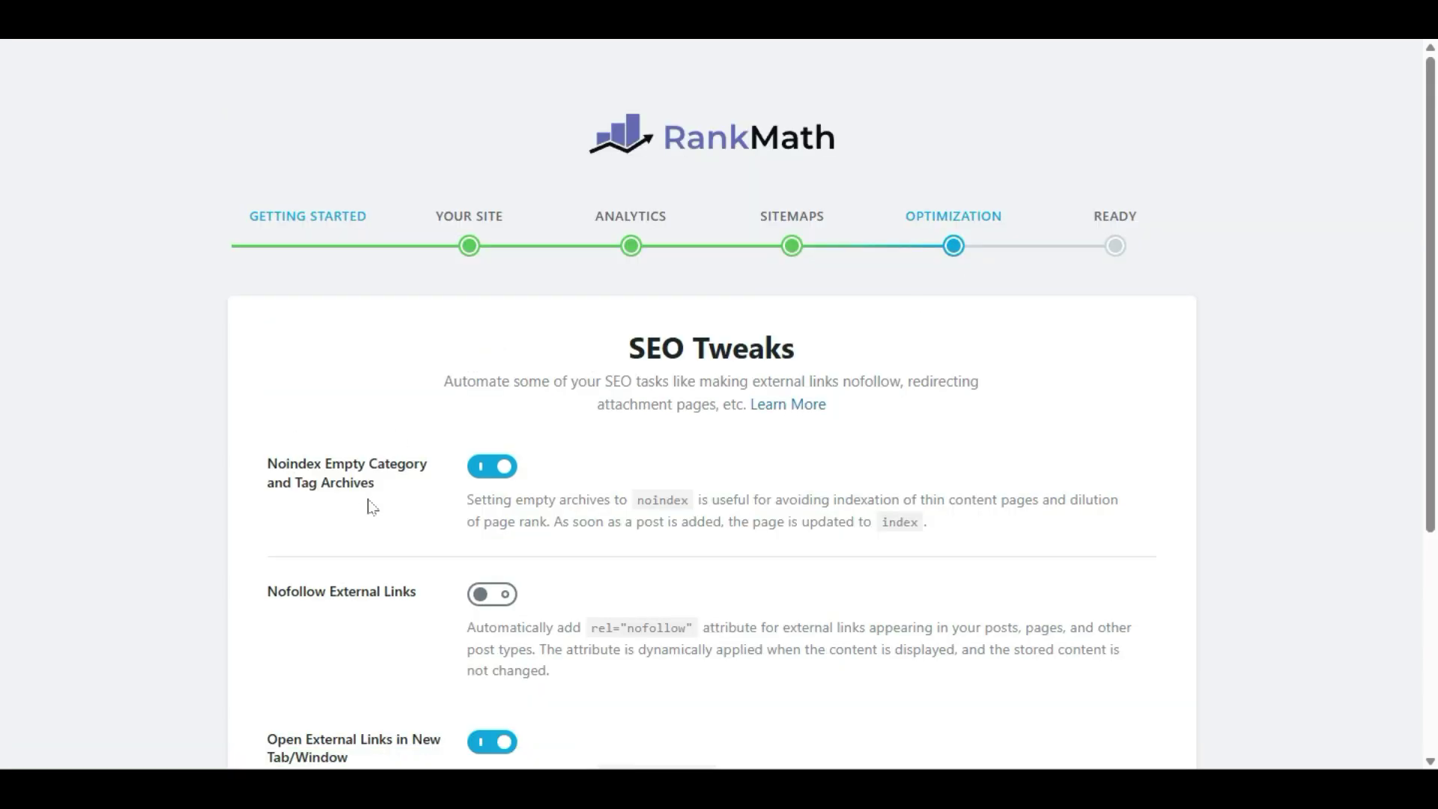
Step: Review the SEO Tweaks for empty archives and external links, and save them to finish the optimization stage
scroll(427, 506, down, 2)
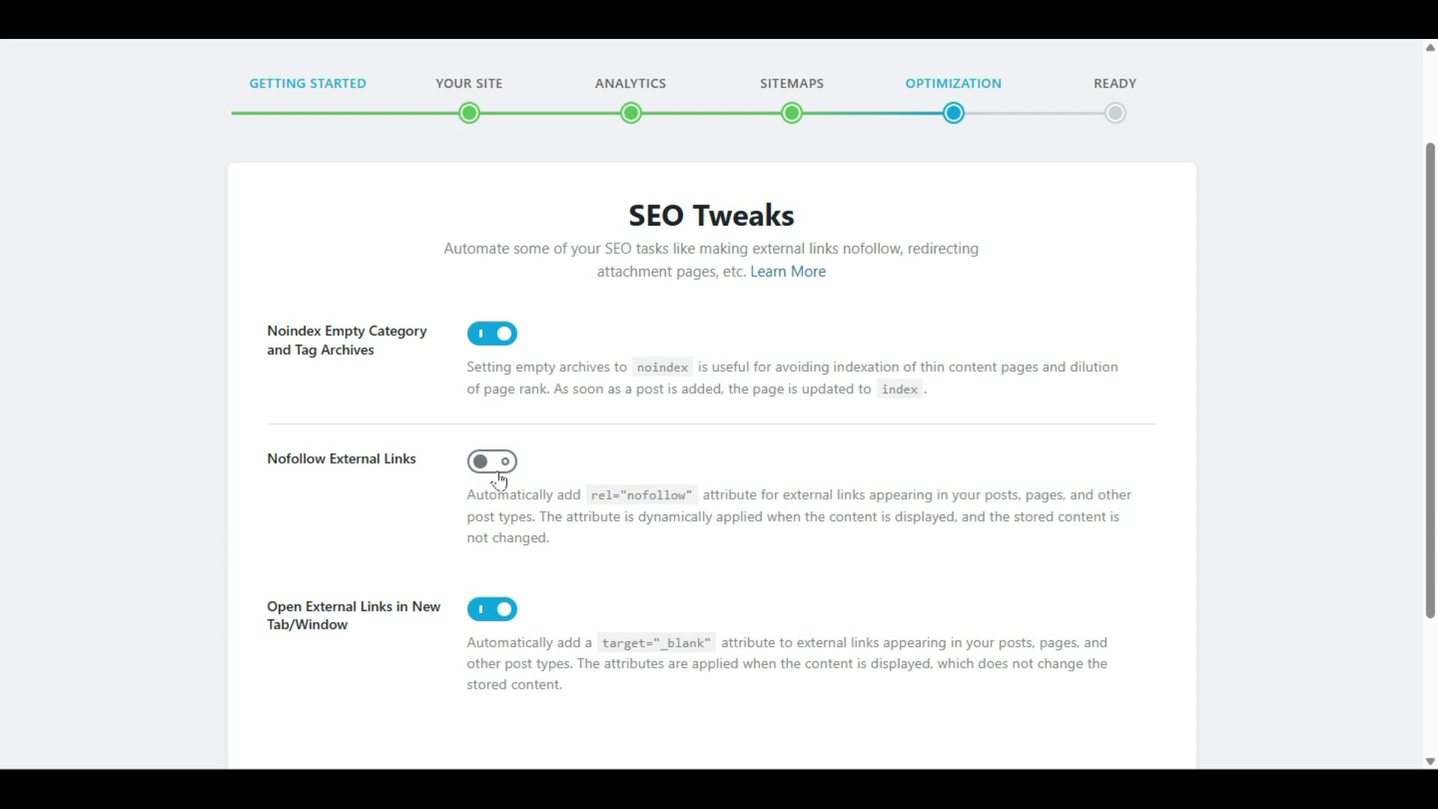
scroll(502, 482, down, 1)
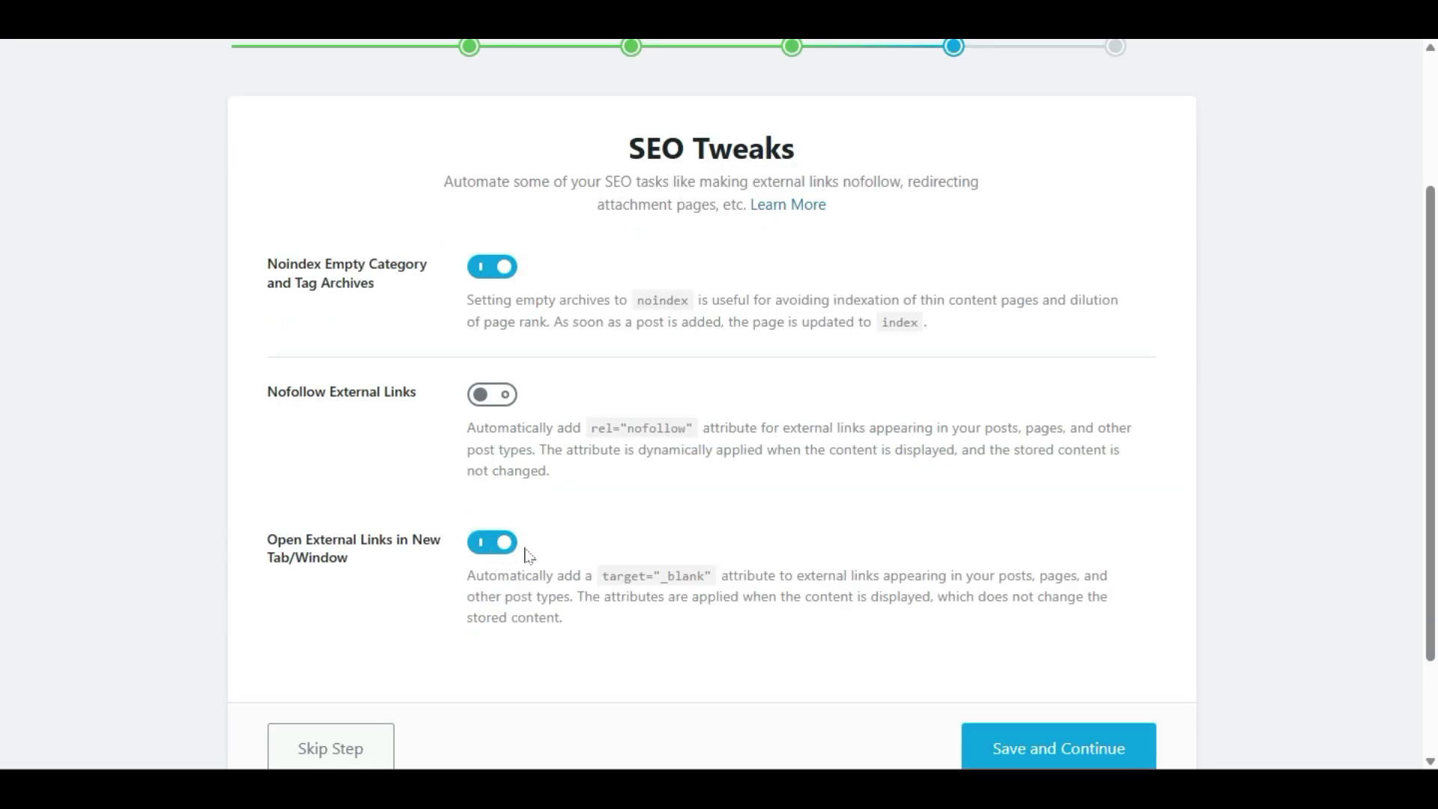
click(1064, 734)
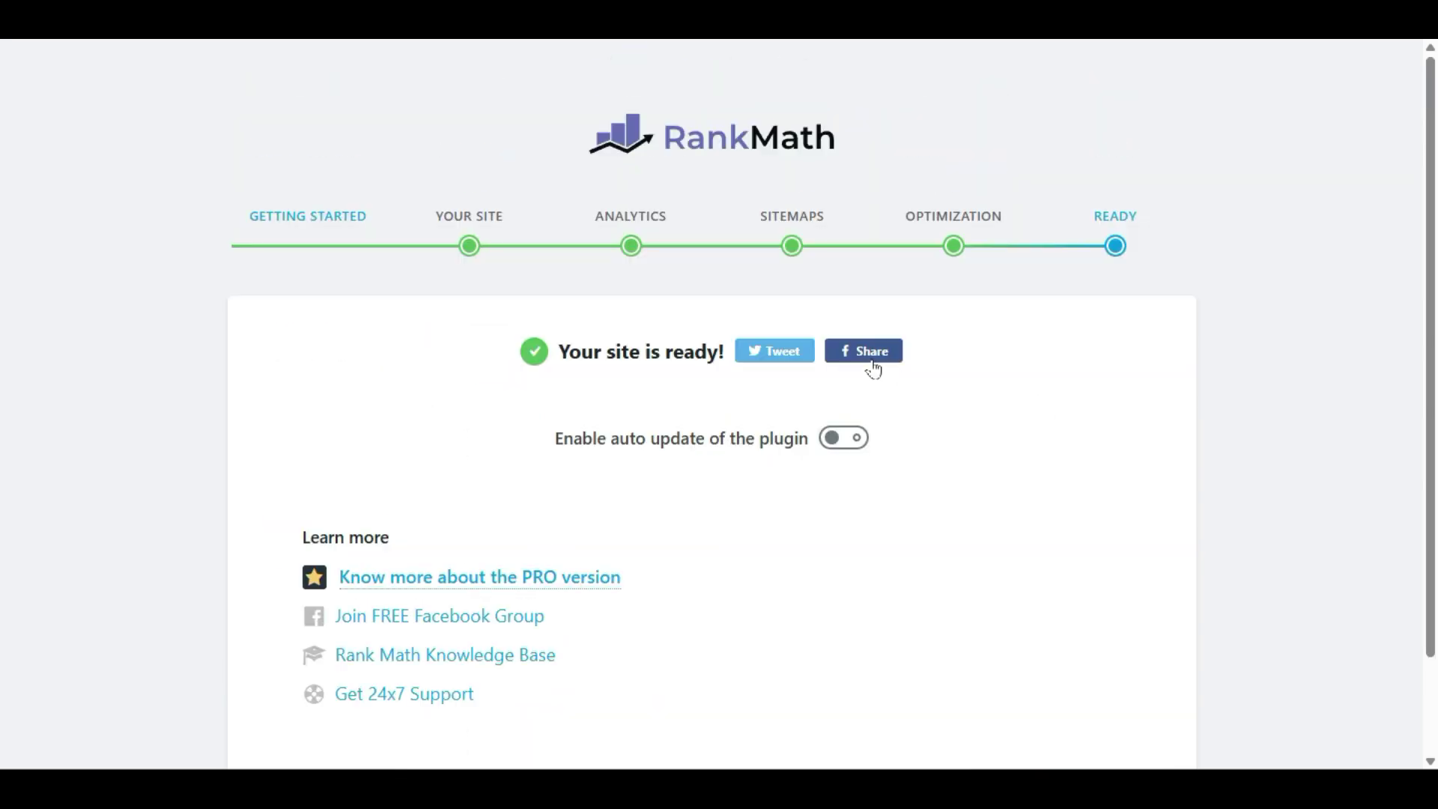
scroll(873, 367, down, 2)
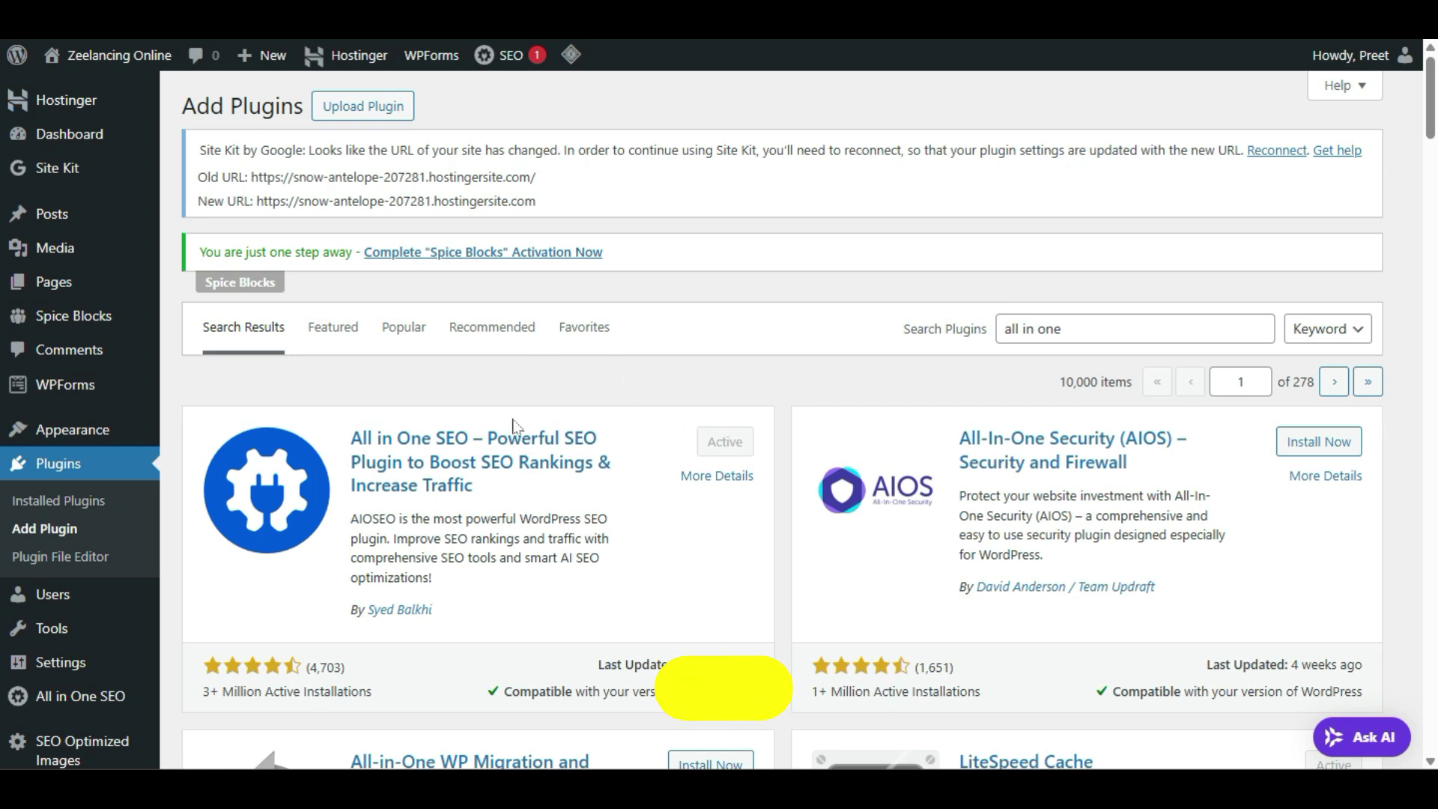
Step: On the Zeelancing Online site, open the All in One SEO dashboard and look through its overview and quicklinks
scroll(439, 420, down, 3)
scroll(429, 420, down, 8)
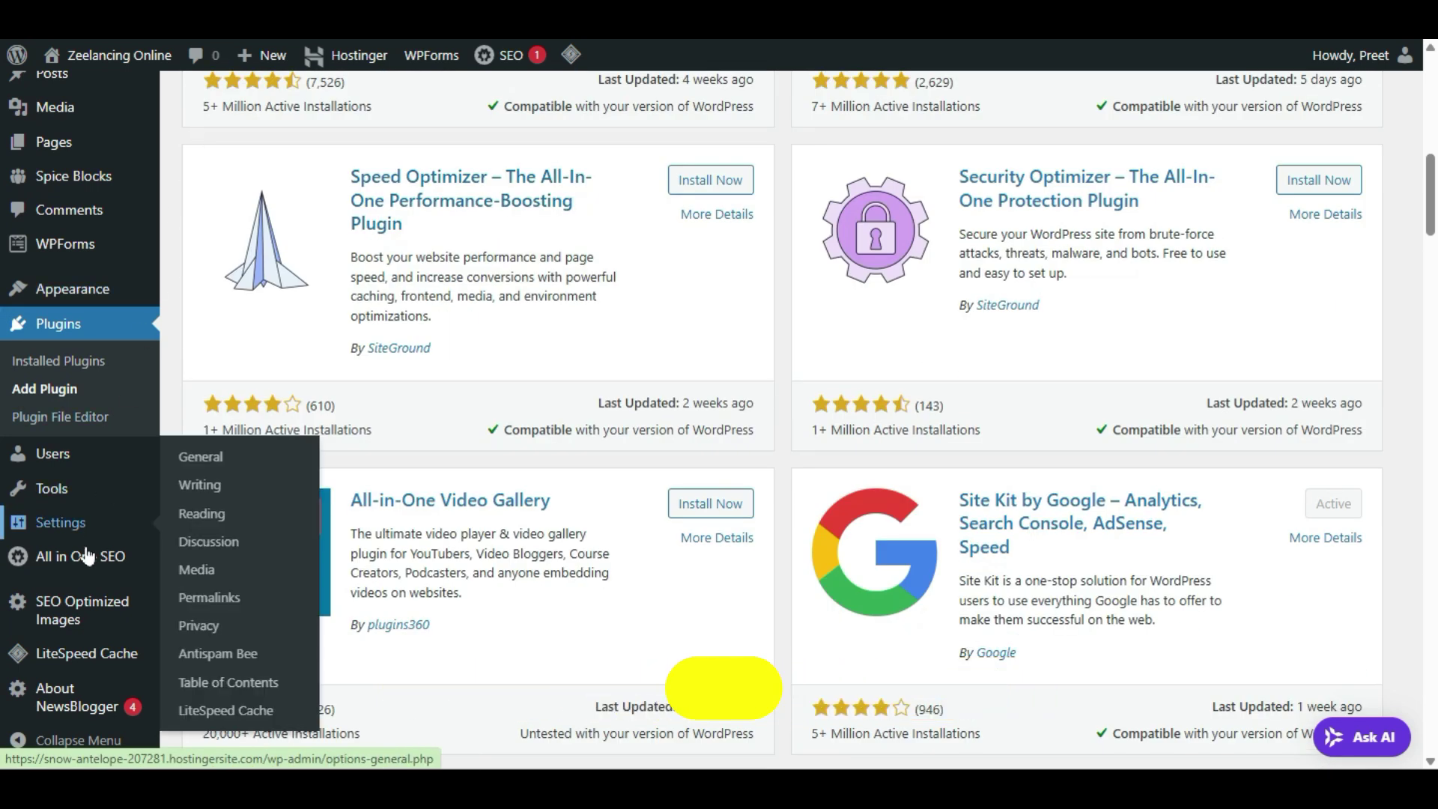
mouse_move(103, 569)
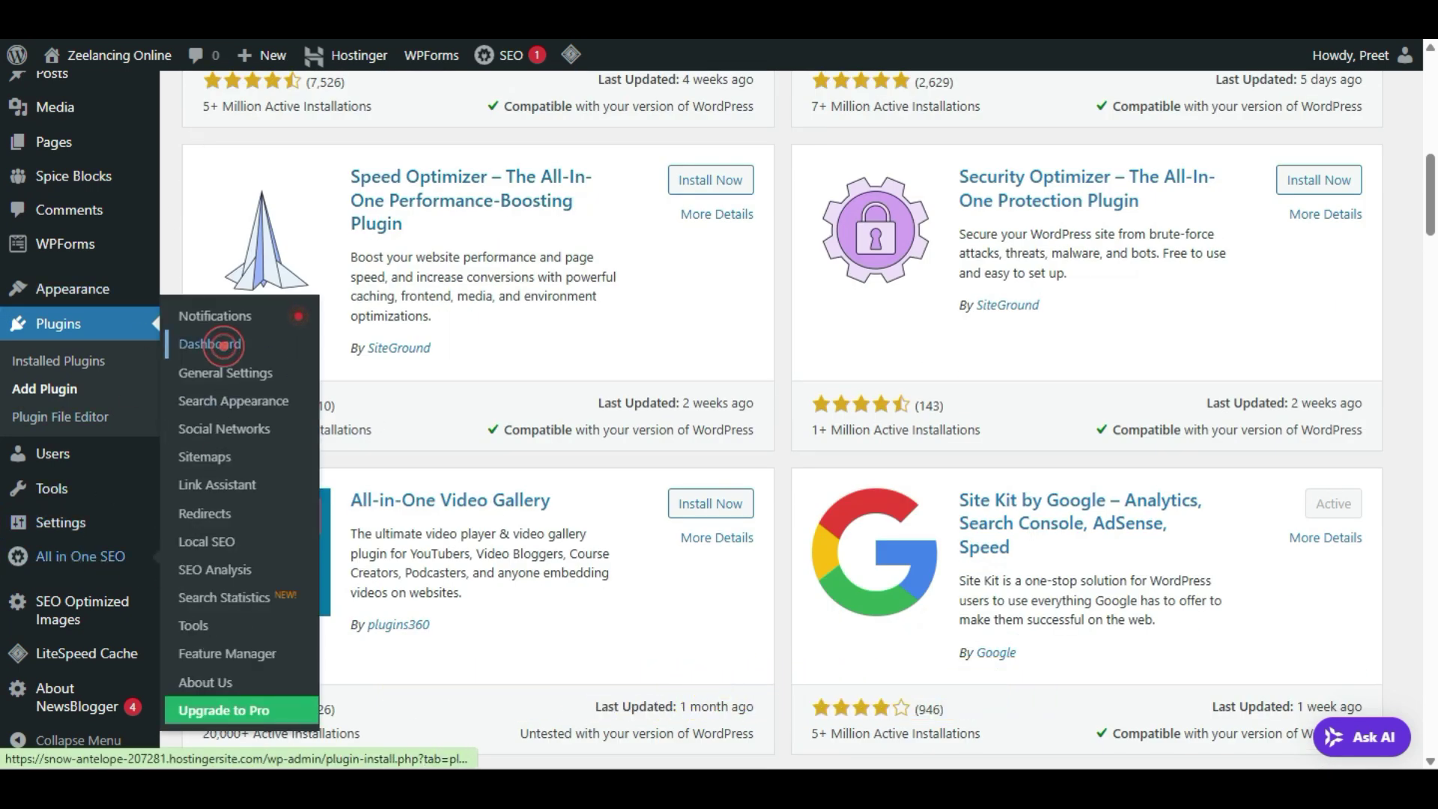
click(209, 344)
scroll(570, 576, down, 3)
scroll(841, 677, down, 4)
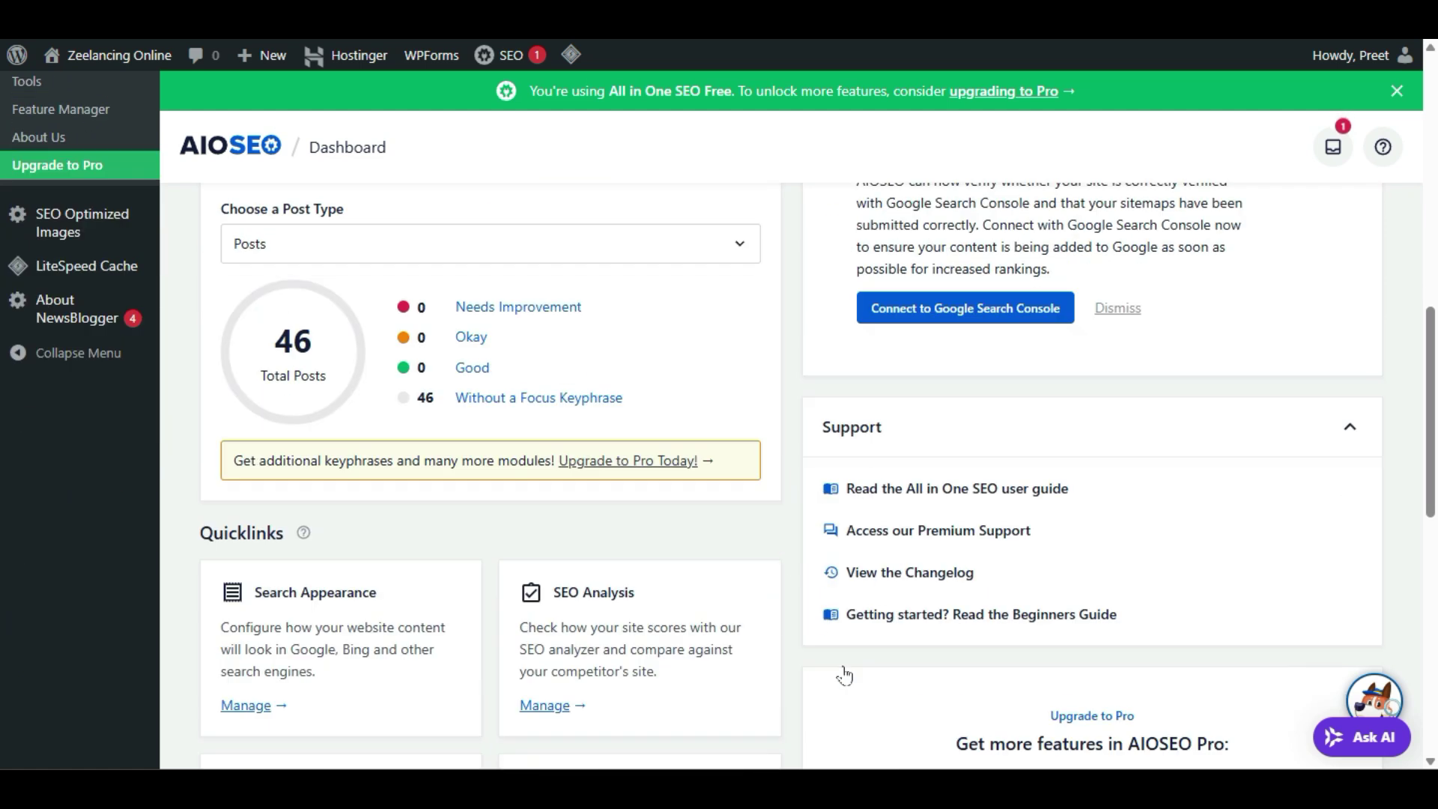
scroll(781, 575, down, 7)
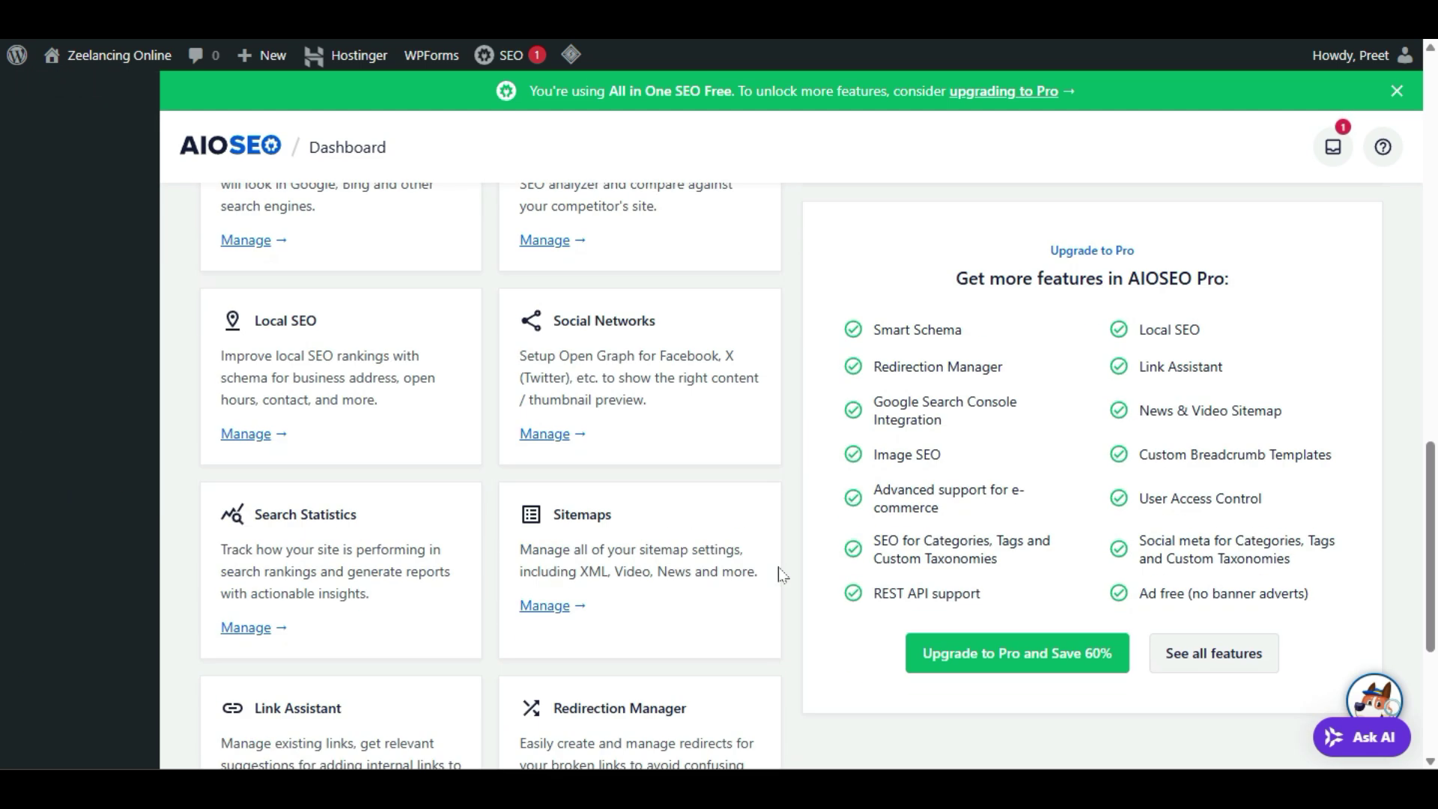
scroll(782, 575, up, 13)
scroll(654, 450, up, 1)
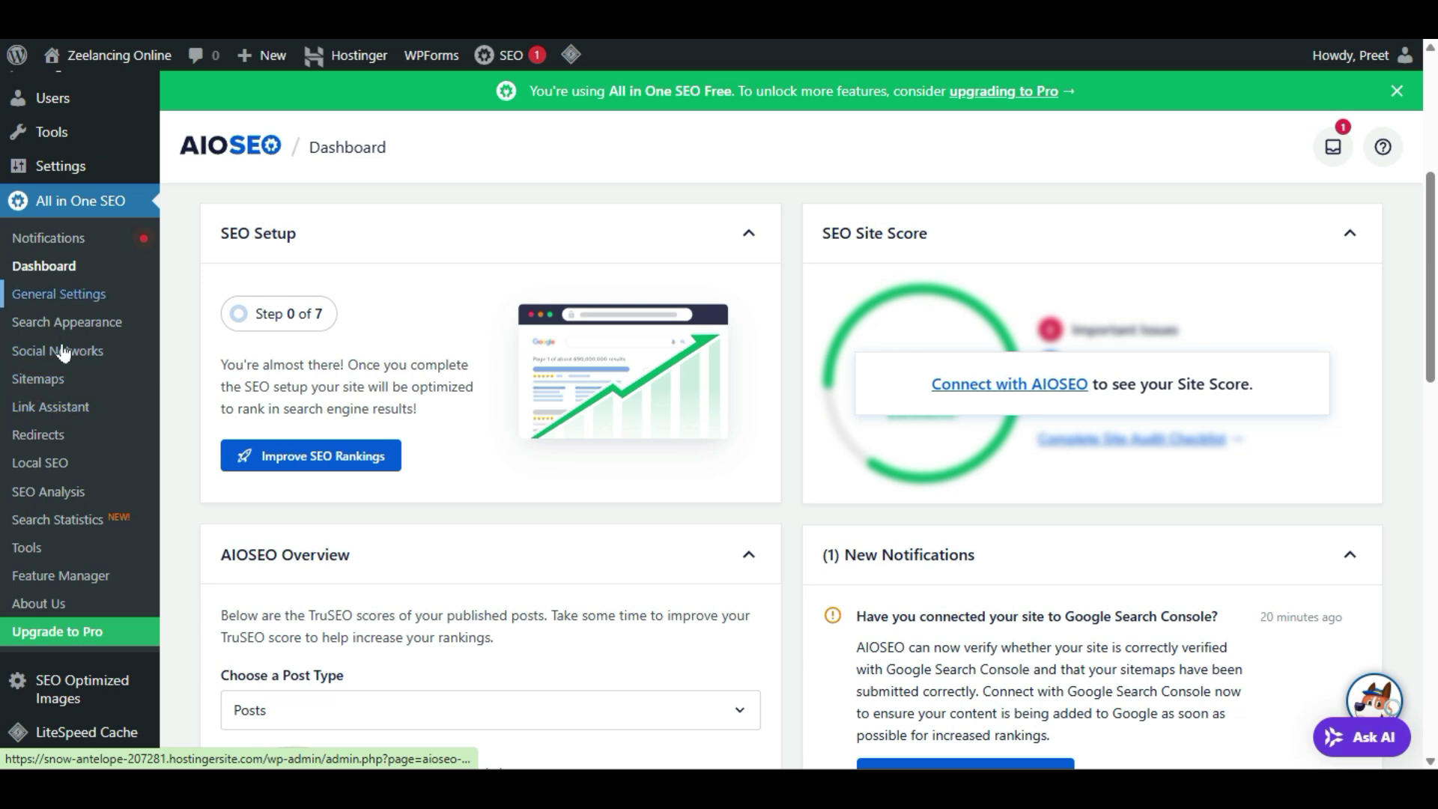
Step: Open the All in One SEO sitemap settings and examine the General Sitemap section with its enable and preview options
click(39, 378)
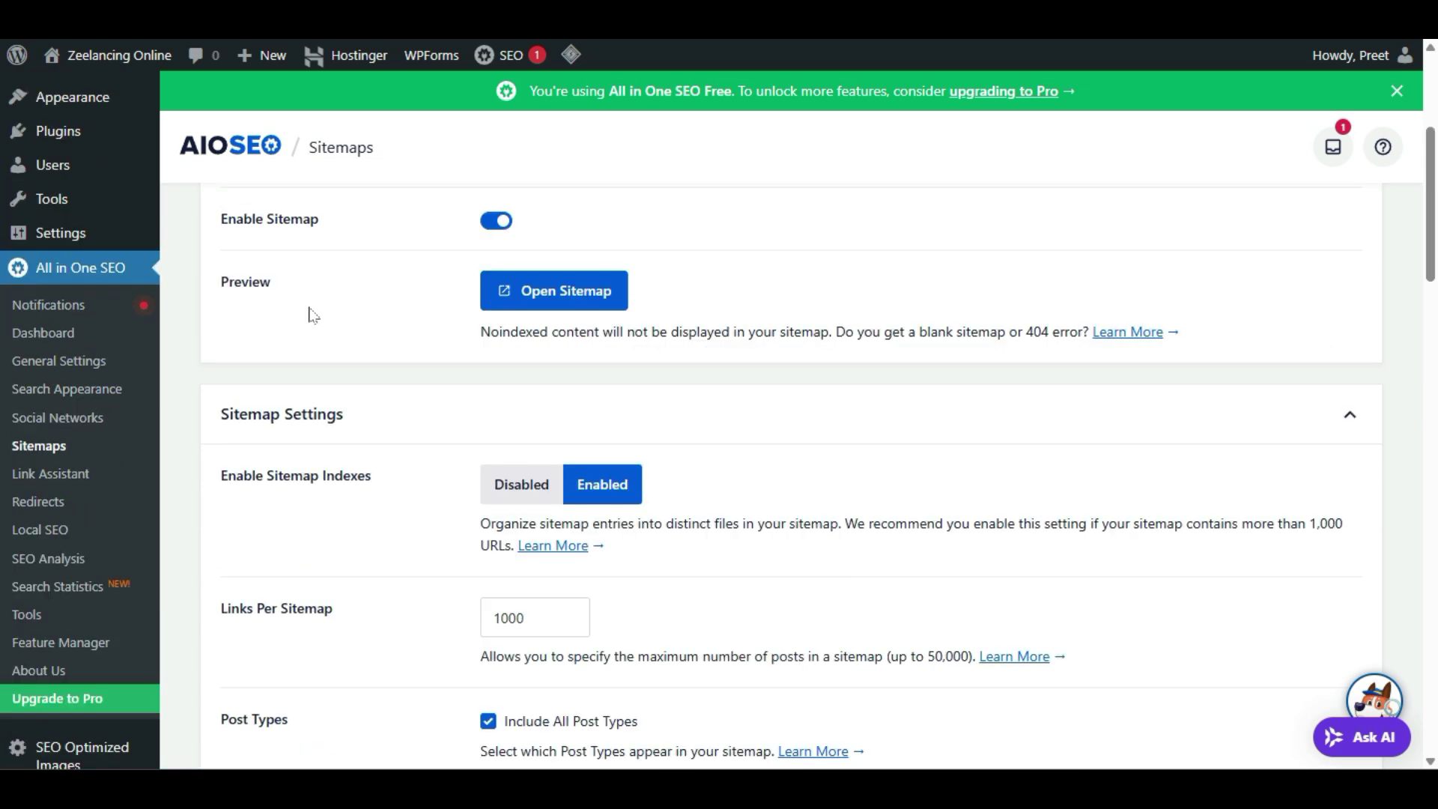
scroll(317, 382, up, 5)
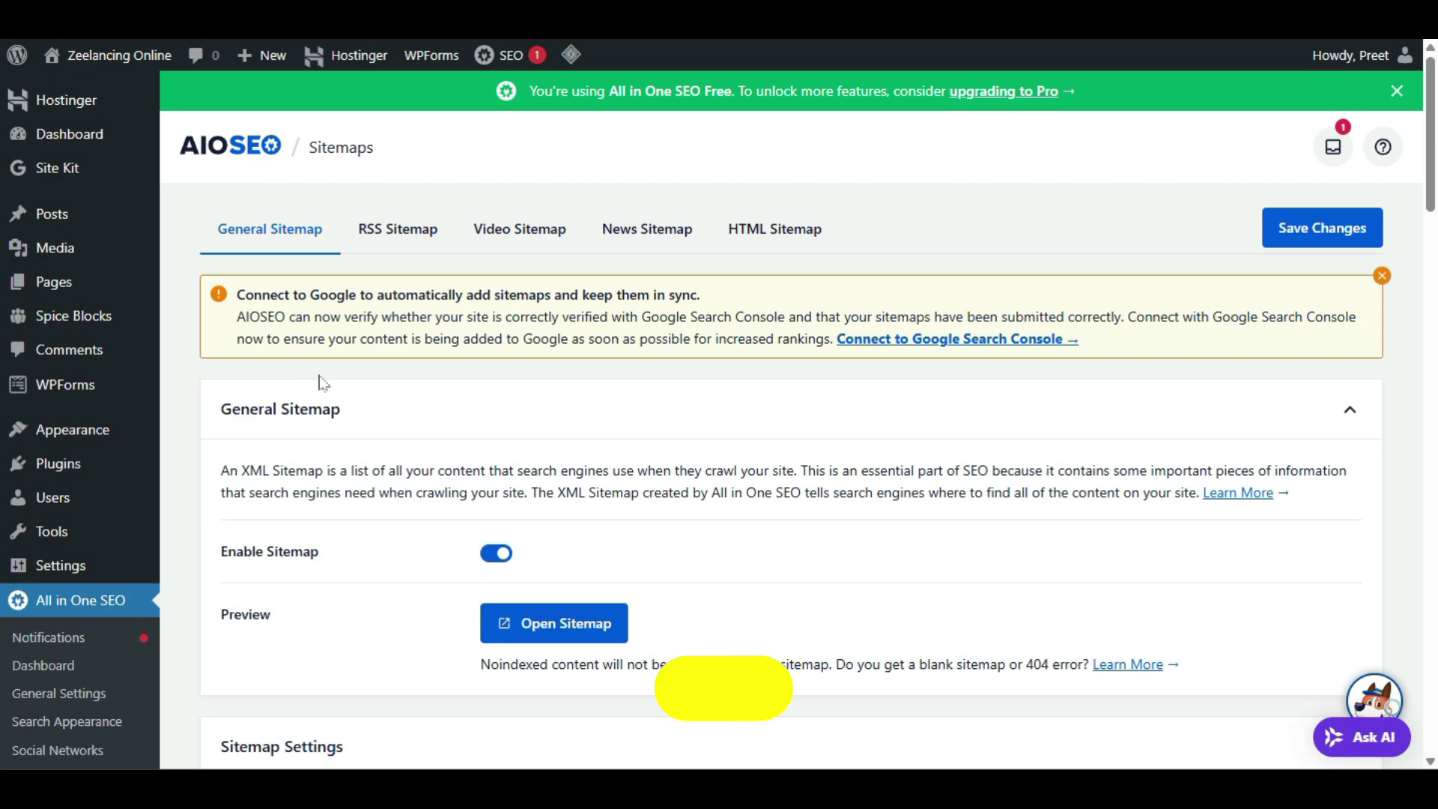
scroll(321, 382, down, 3)
scroll(323, 383, up, 1)
scroll(323, 383, up, 1)
scroll(323, 382, down, 2)
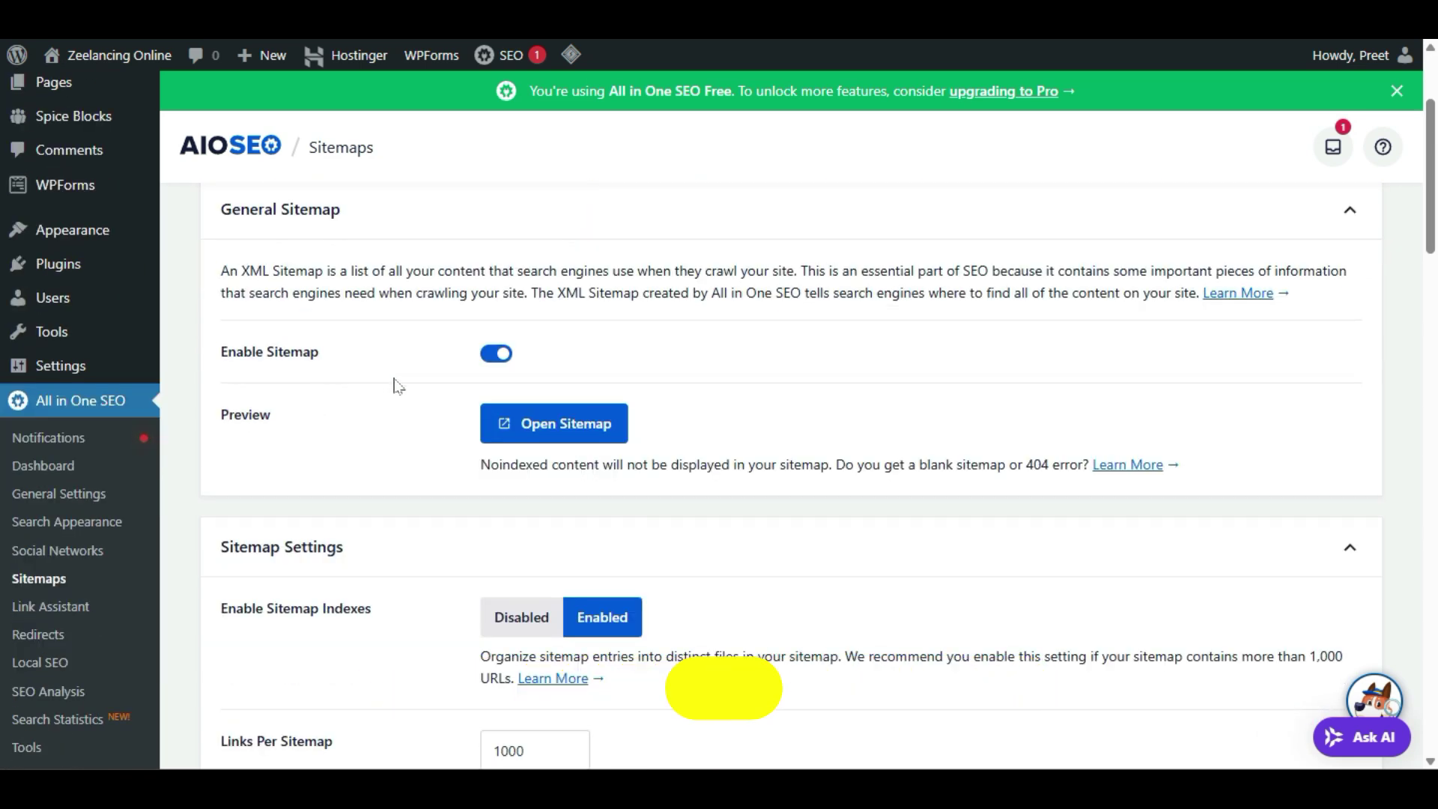
Step: Examine the Sitemap Settings for indexes, links per sitemap, post types, taxonomies, and date and author archives
scroll(411, 468, down, 2)
scroll(410, 467, down, 4)
scroll(411, 467, up, 1)
scroll(411, 468, down, 1)
scroll(411, 467, down, 1)
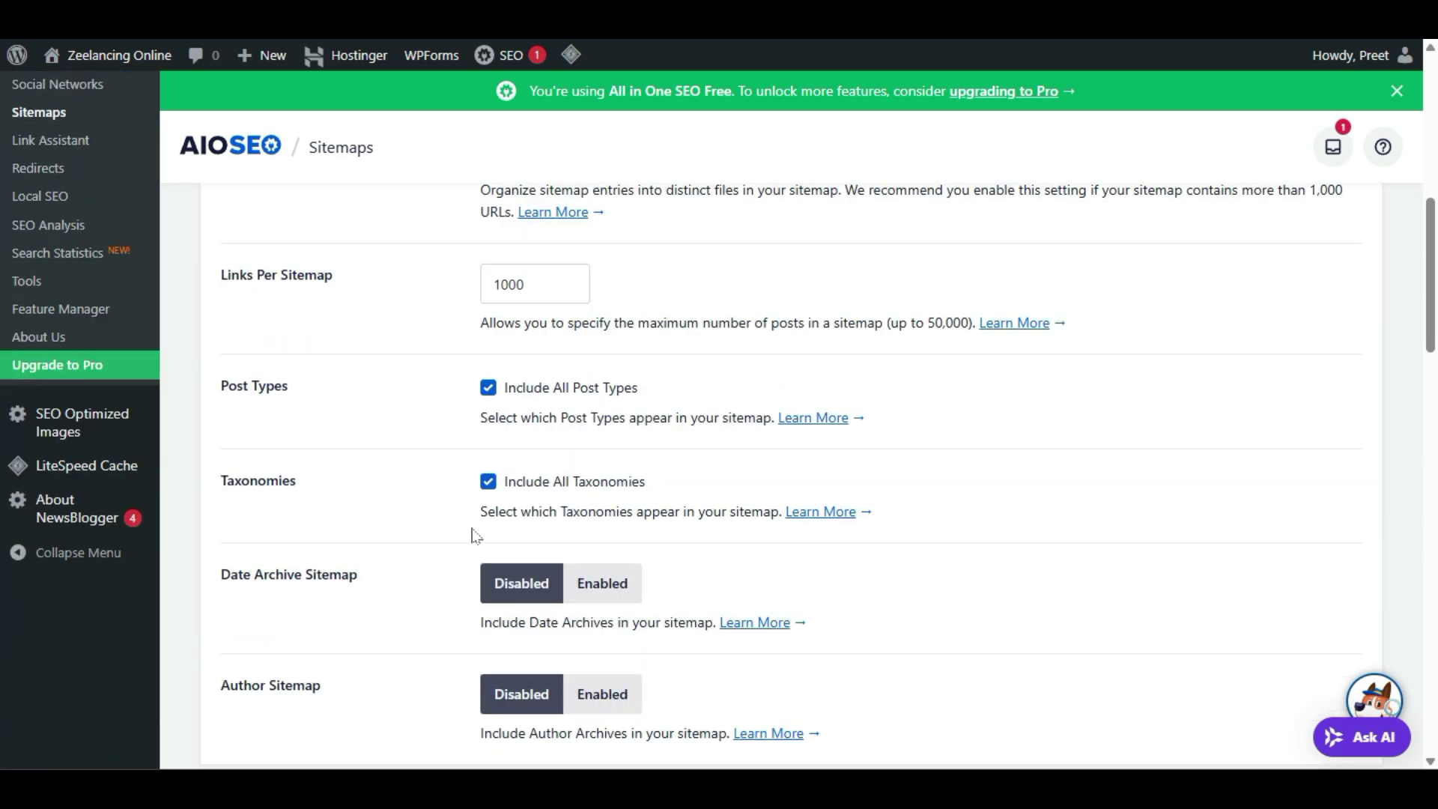
scroll(472, 533, down, 2)
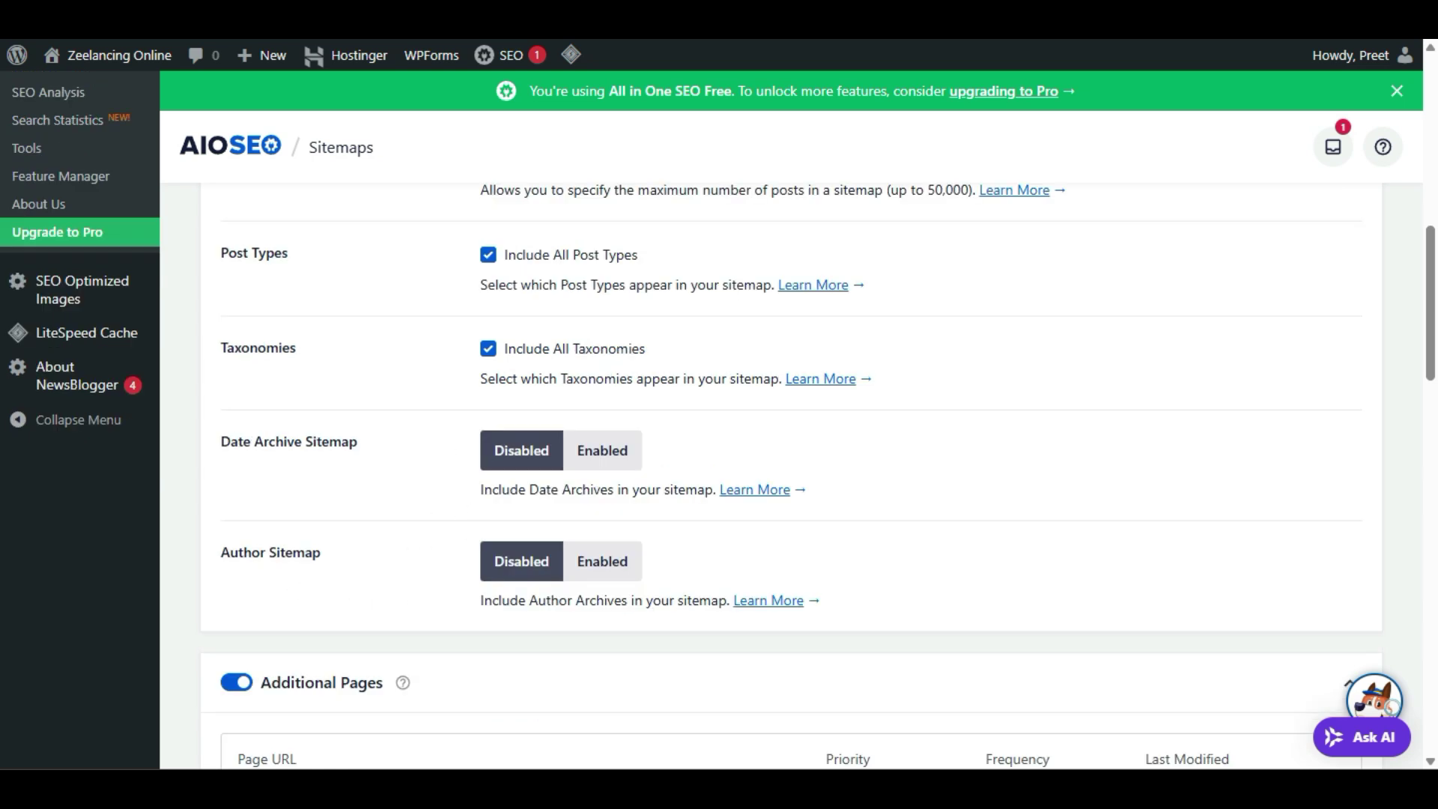
Step: Examine the Additional Pages and Advanced Settings sections, including the exclusions and priority scores
scroll(392, 439, down, 15)
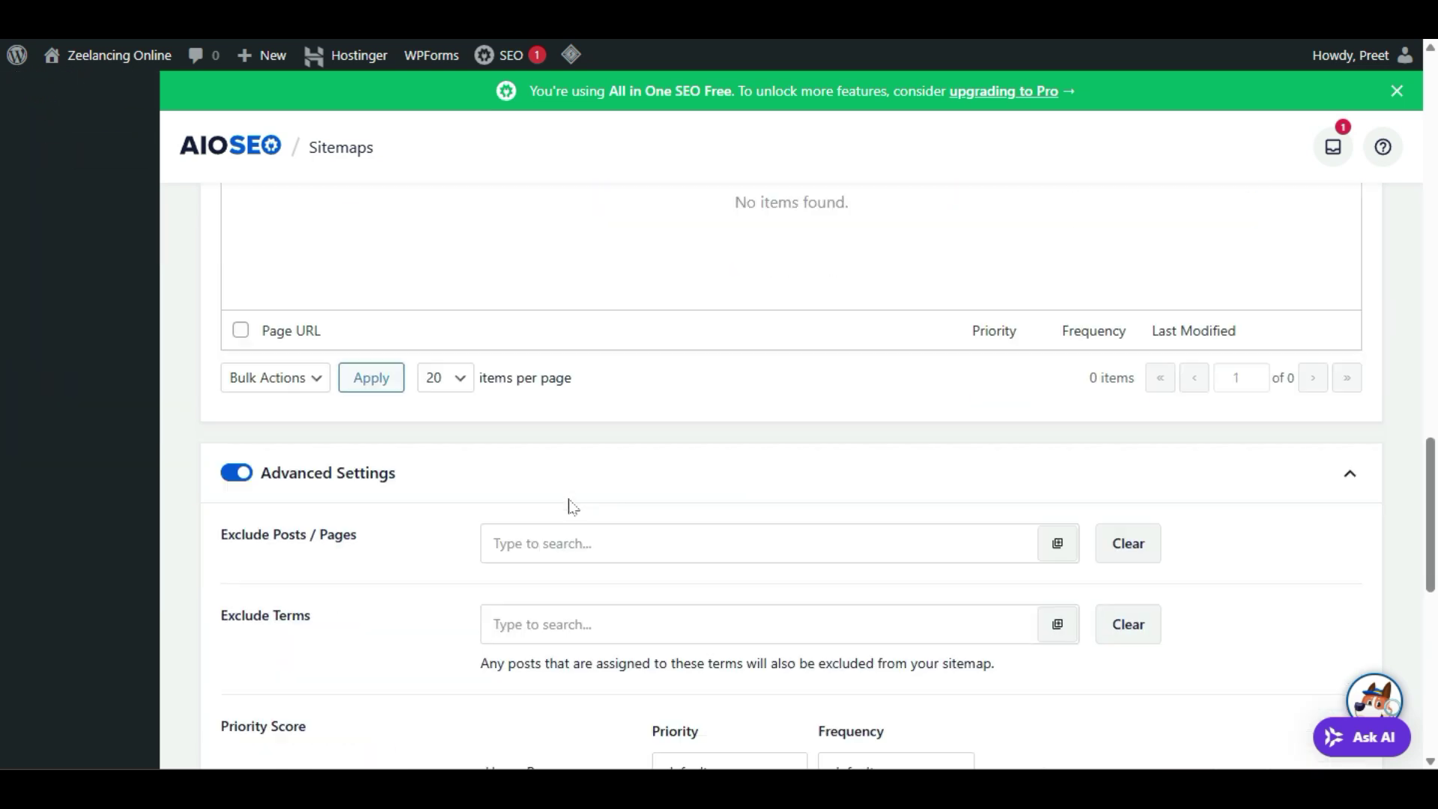
scroll(567, 506, down, 1)
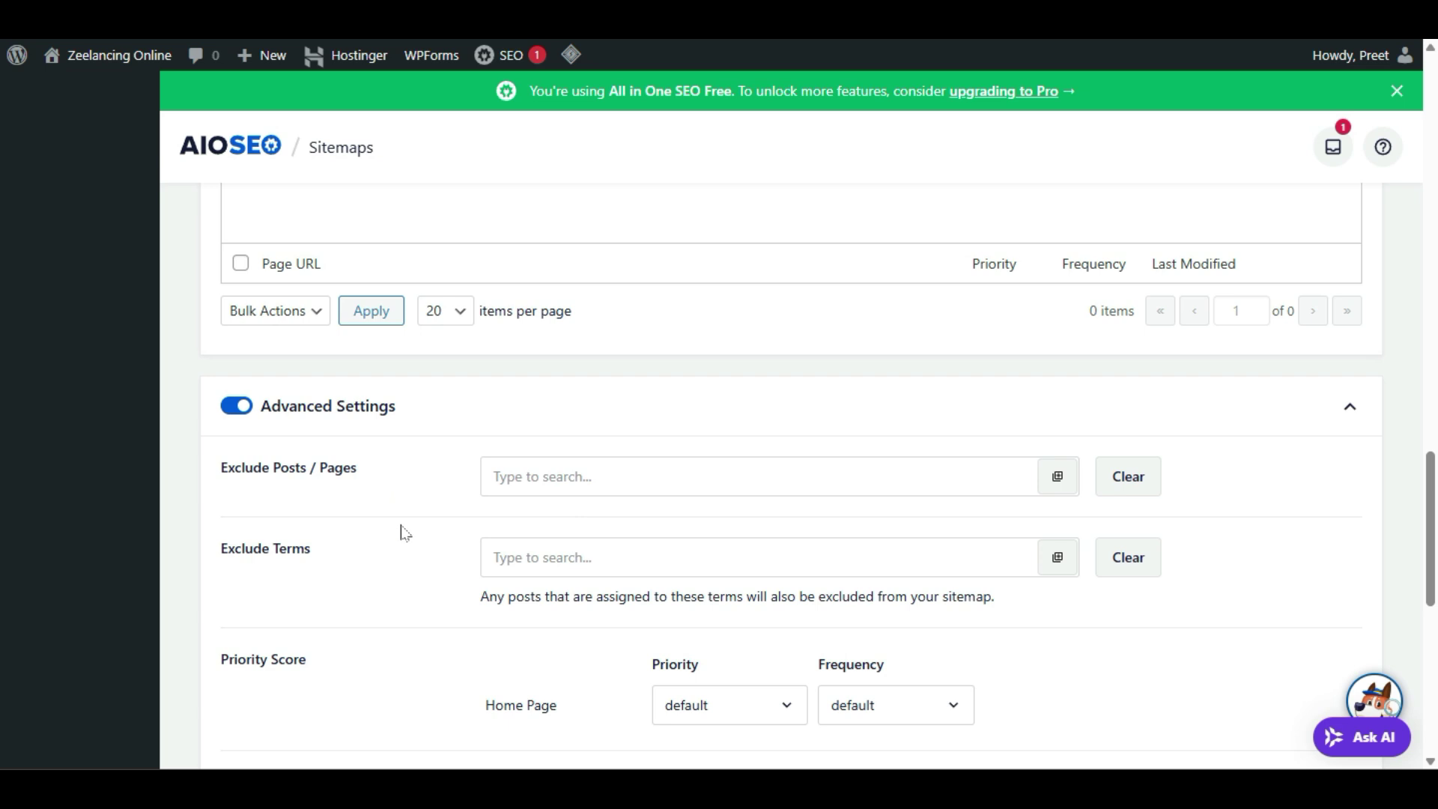
scroll(403, 533, down, 2)
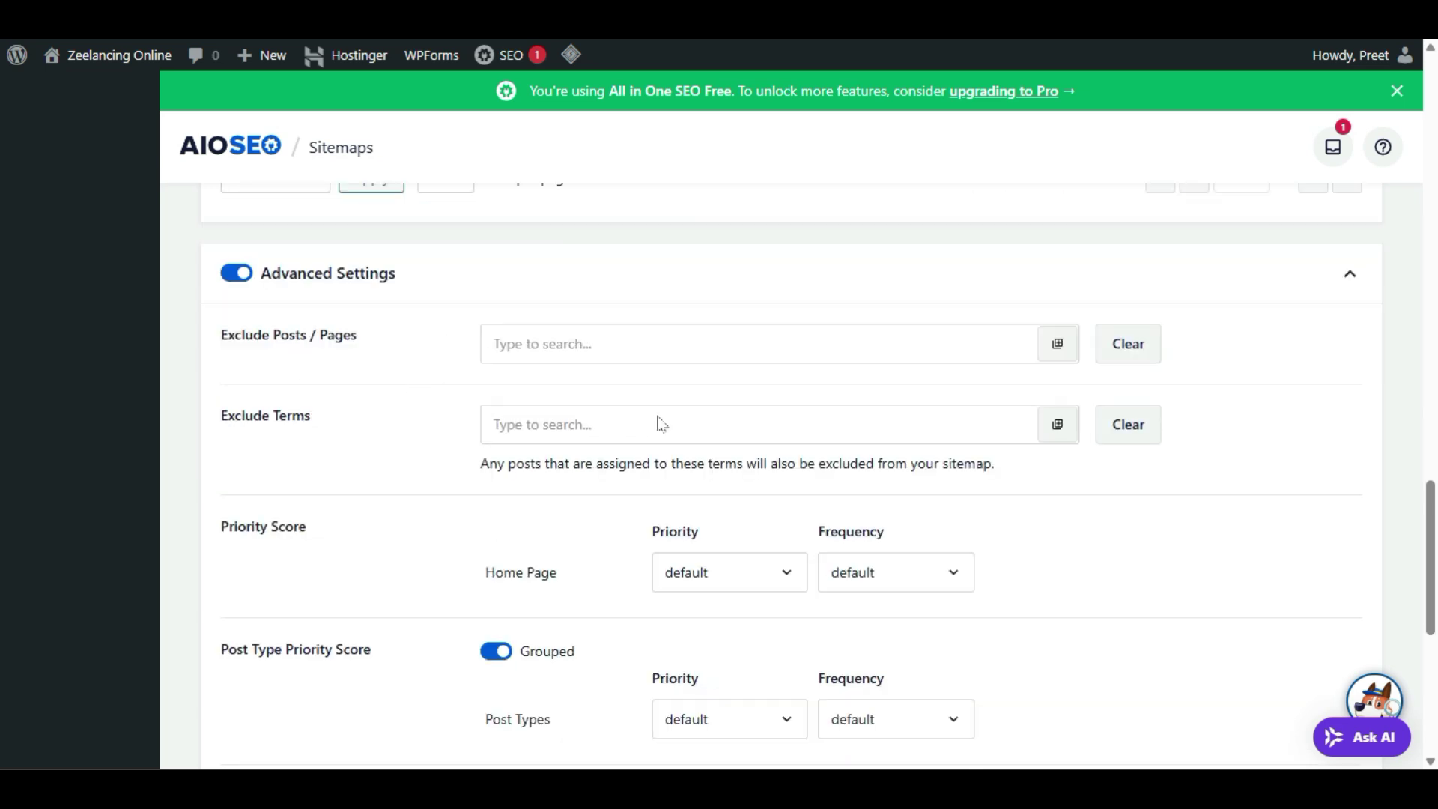
scroll(662, 425, down, 3)
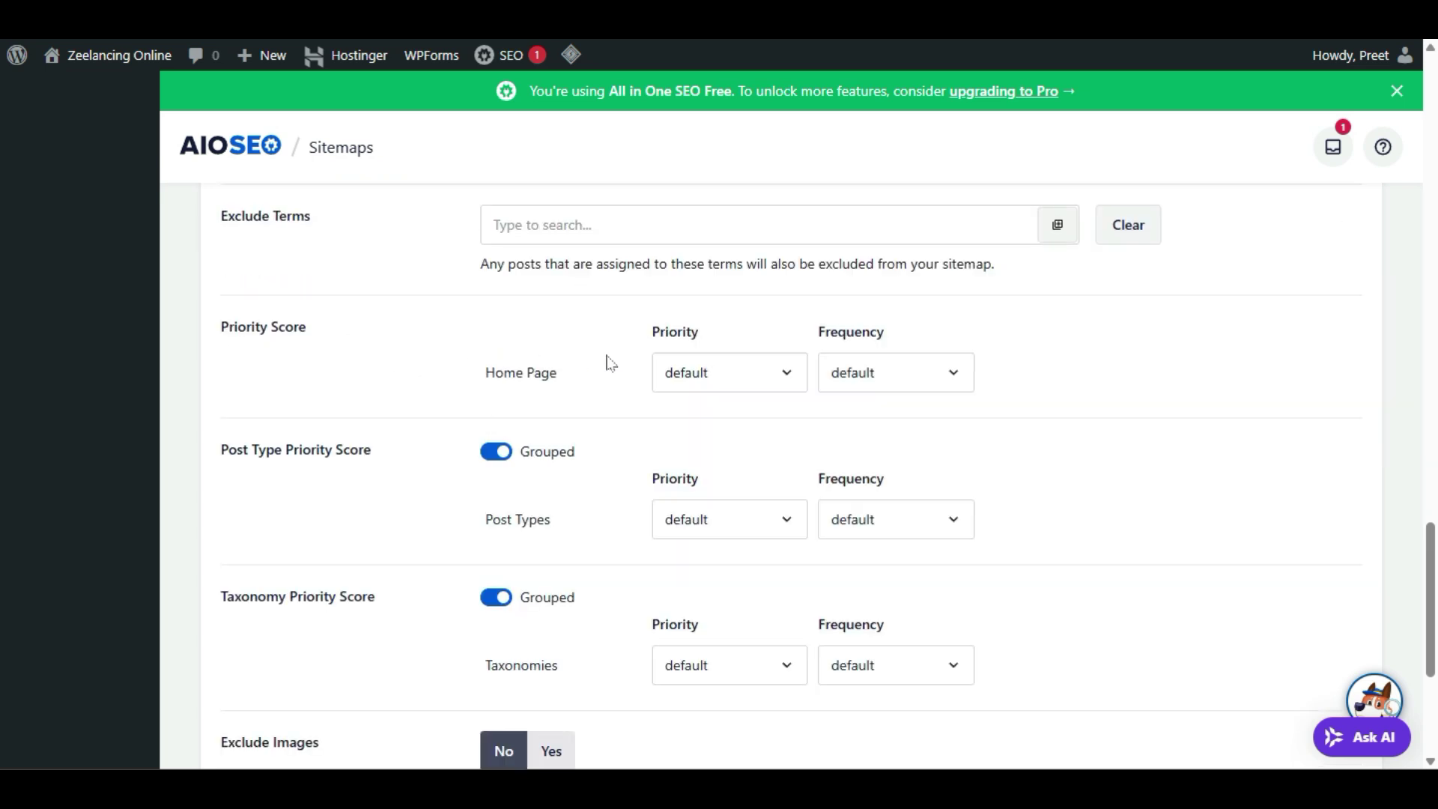
scroll(459, 421, down, 2)
scroll(454, 487, up, 4)
scroll(455, 487, up, 10)
Step: View the Video Sitemap settings and the News Sitemap settings in All in One SEO
click(520, 229)
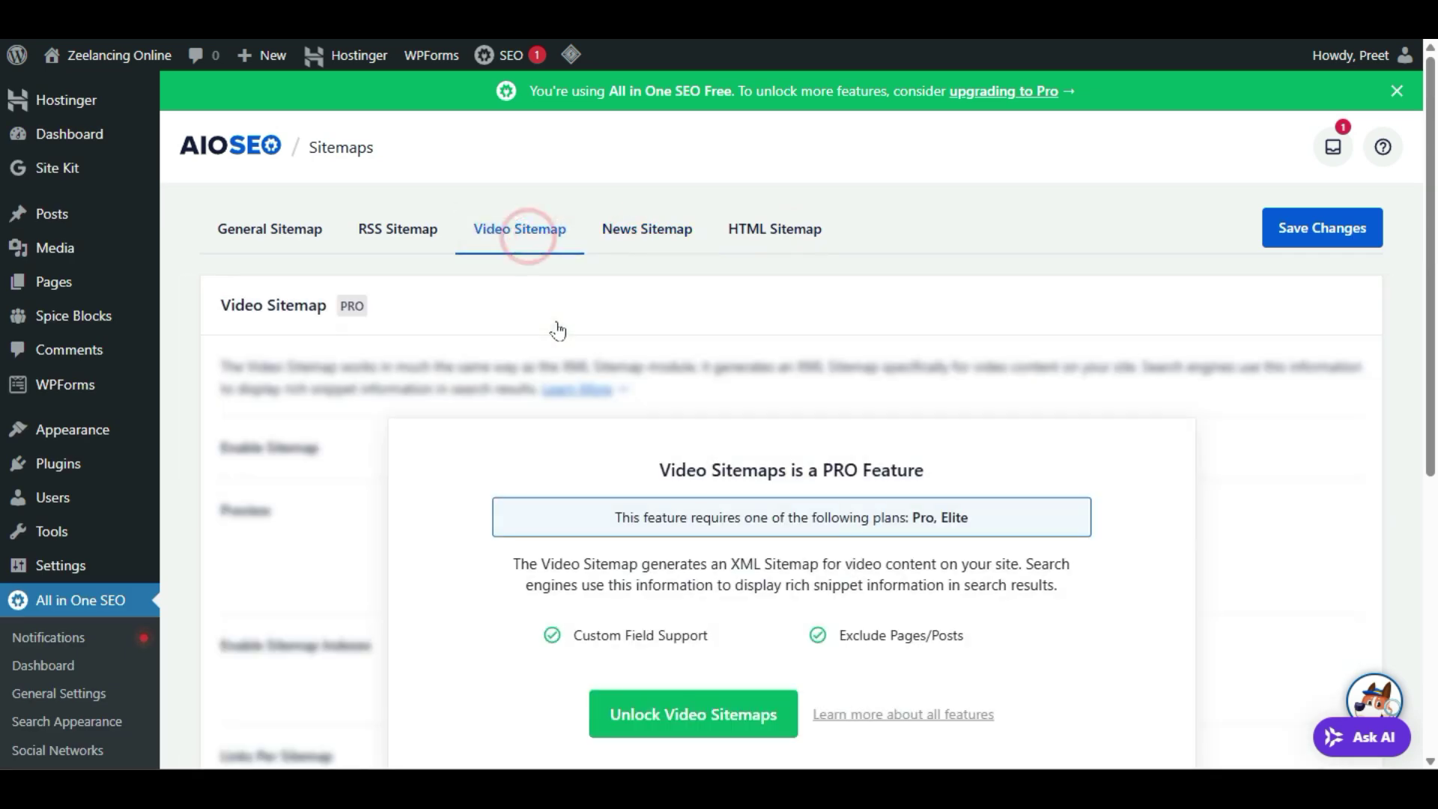
click(642, 229)
scroll(497, 674, down, 2)
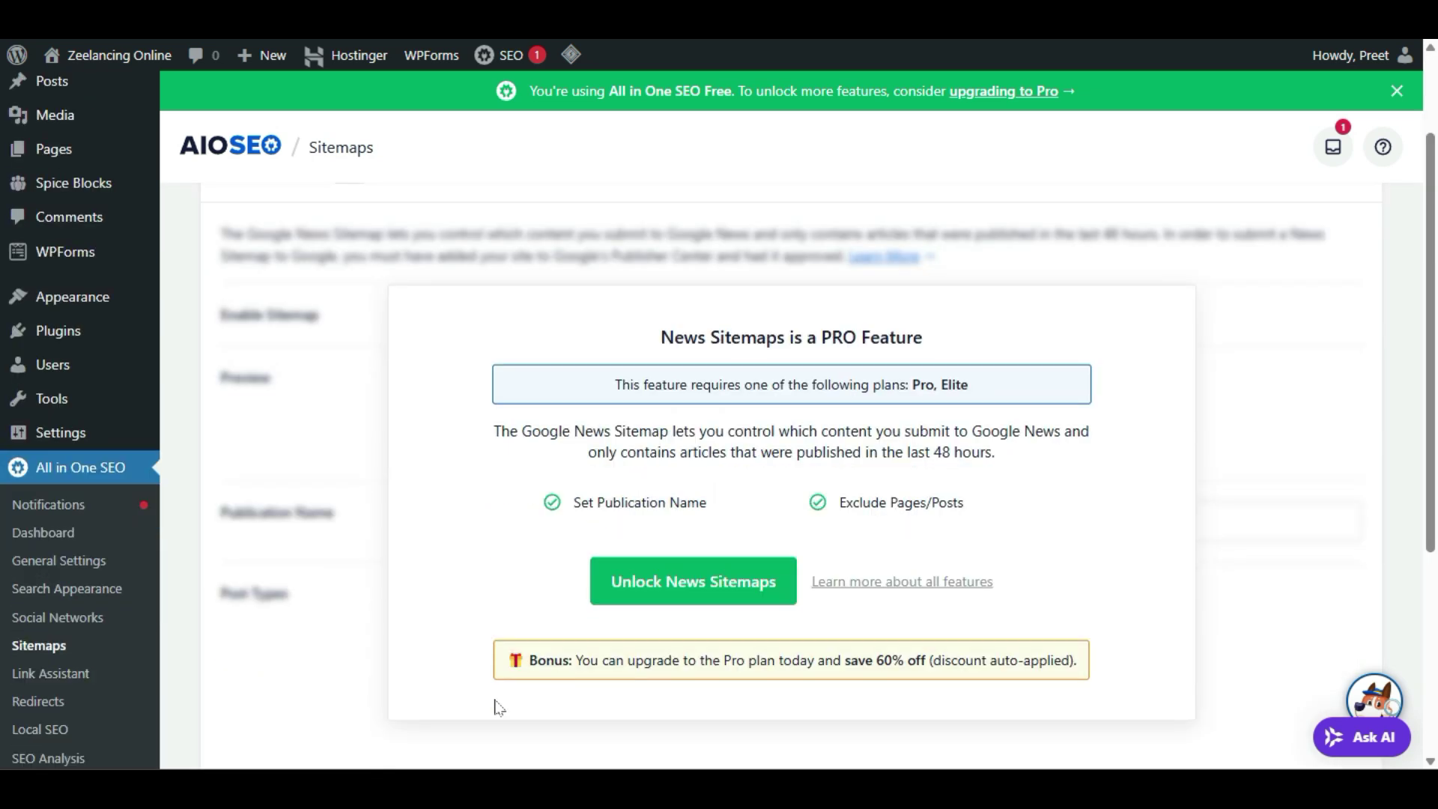
scroll(616, 531, up, 2)
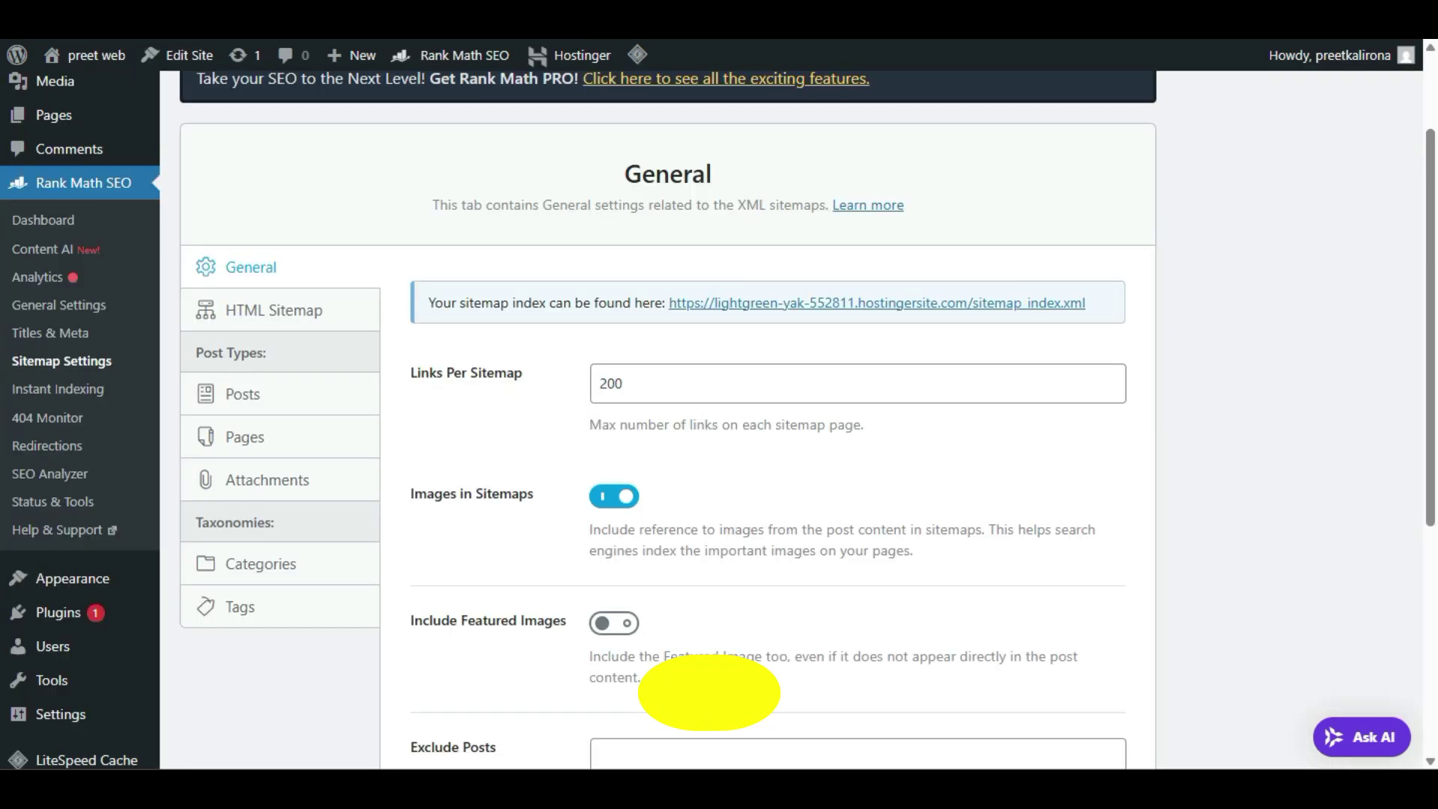
Step: Switch to the Rank Math site's General sitemap settings and examine the link limit, image options and exclusion fields
scroll(335, 335, up, 2)
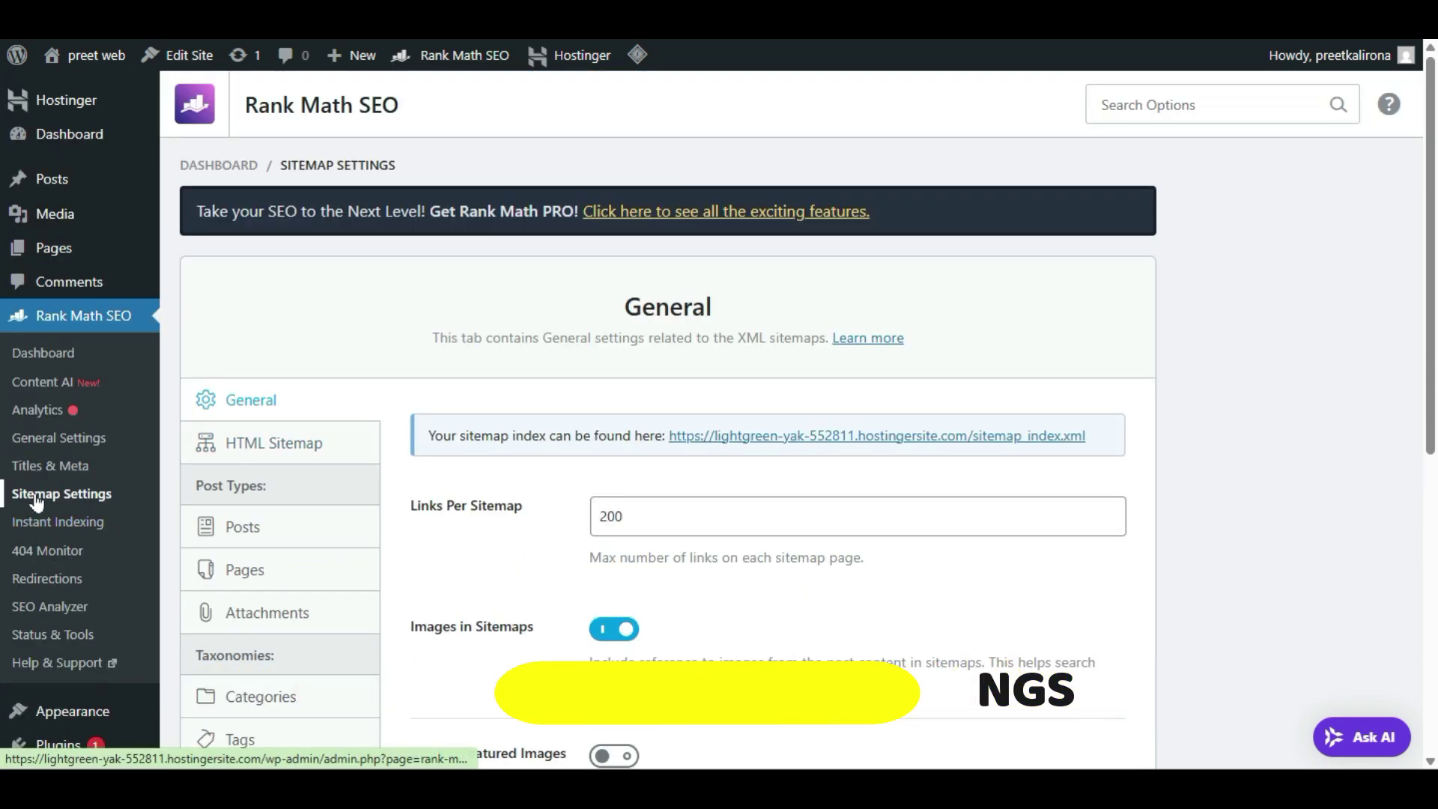
scroll(400, 513, down, 2)
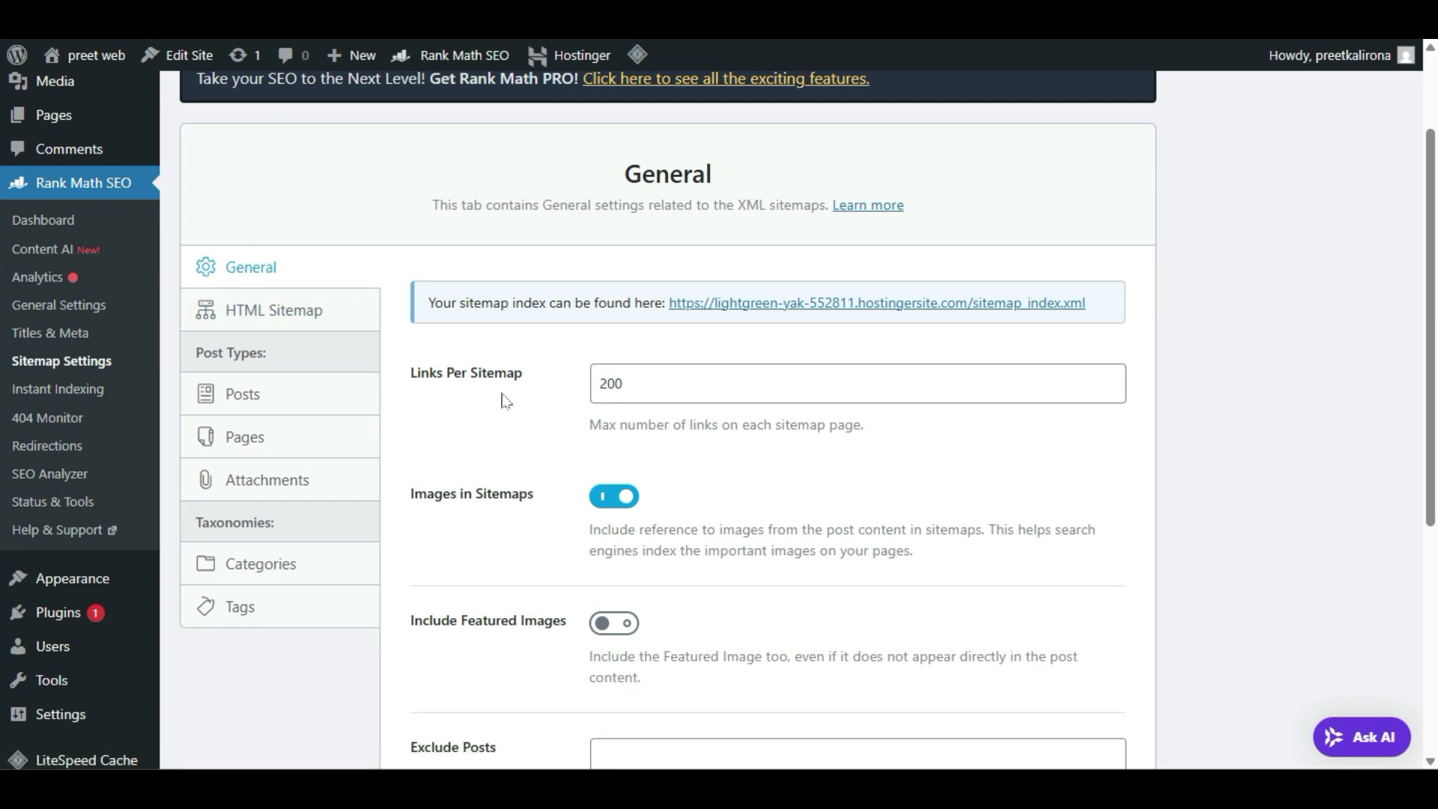
scroll(776, 445, down, 2)
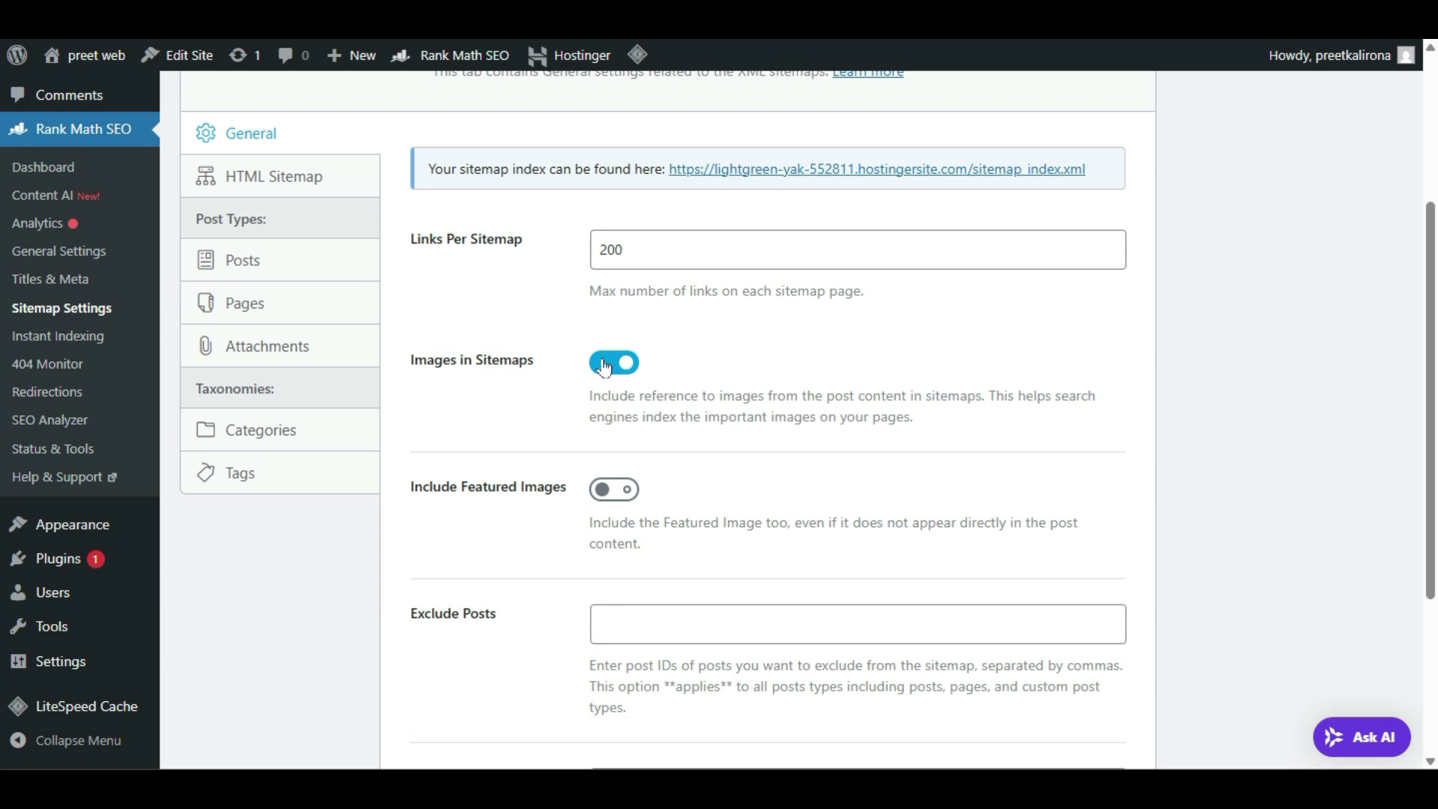
scroll(663, 507, down, 3)
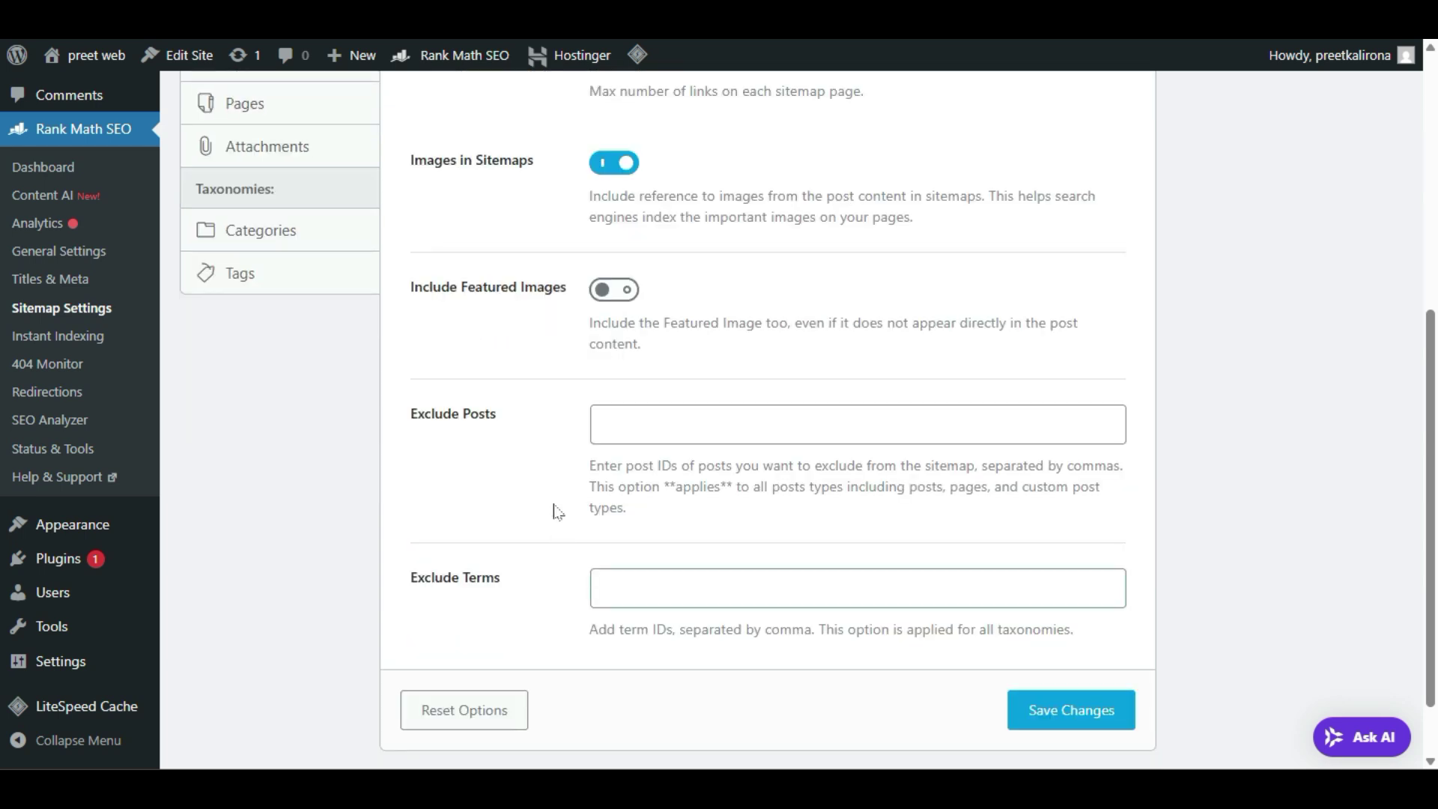
scroll(347, 379, up, 5)
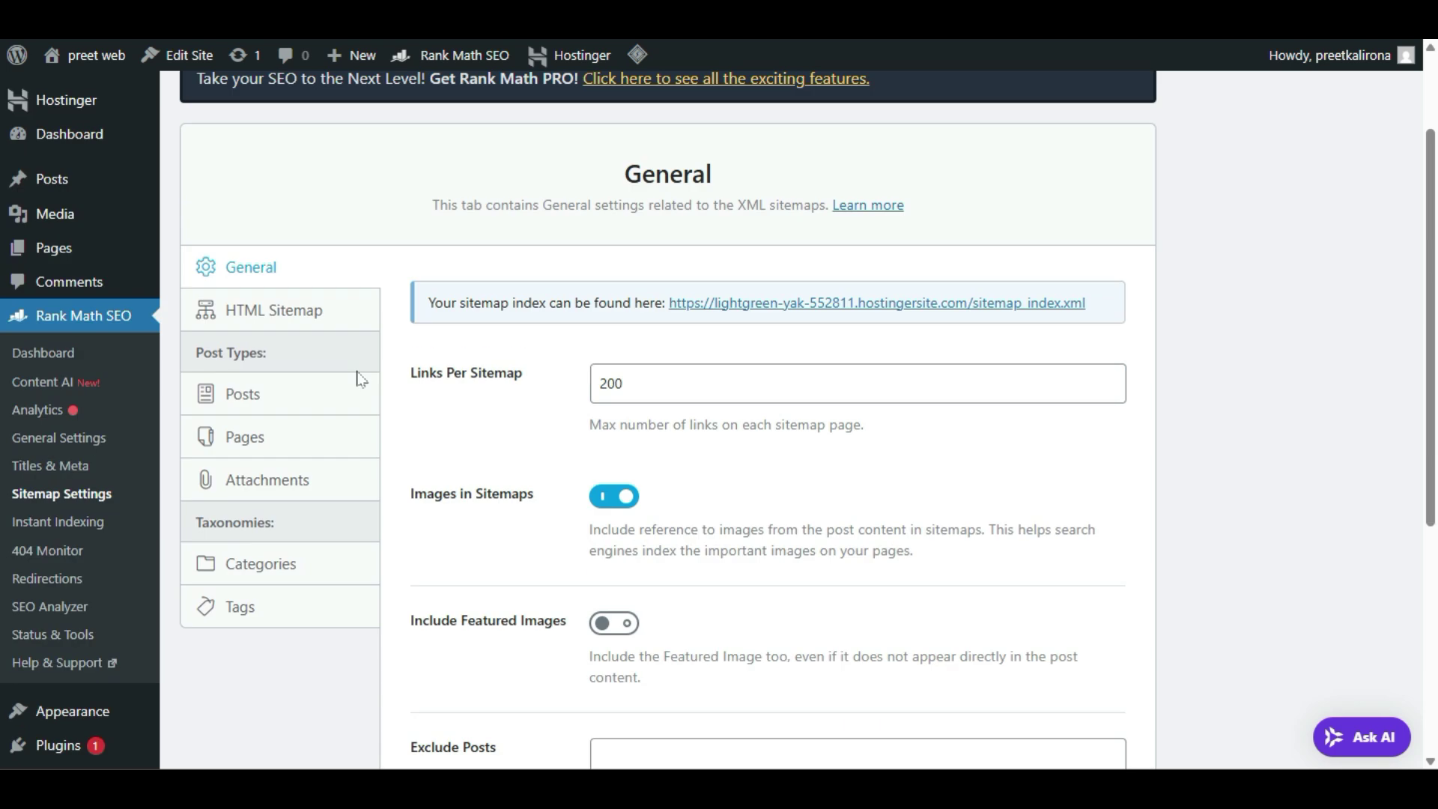
Step: Open the Rank Math sitemap settings for the Posts post type
click(291, 391)
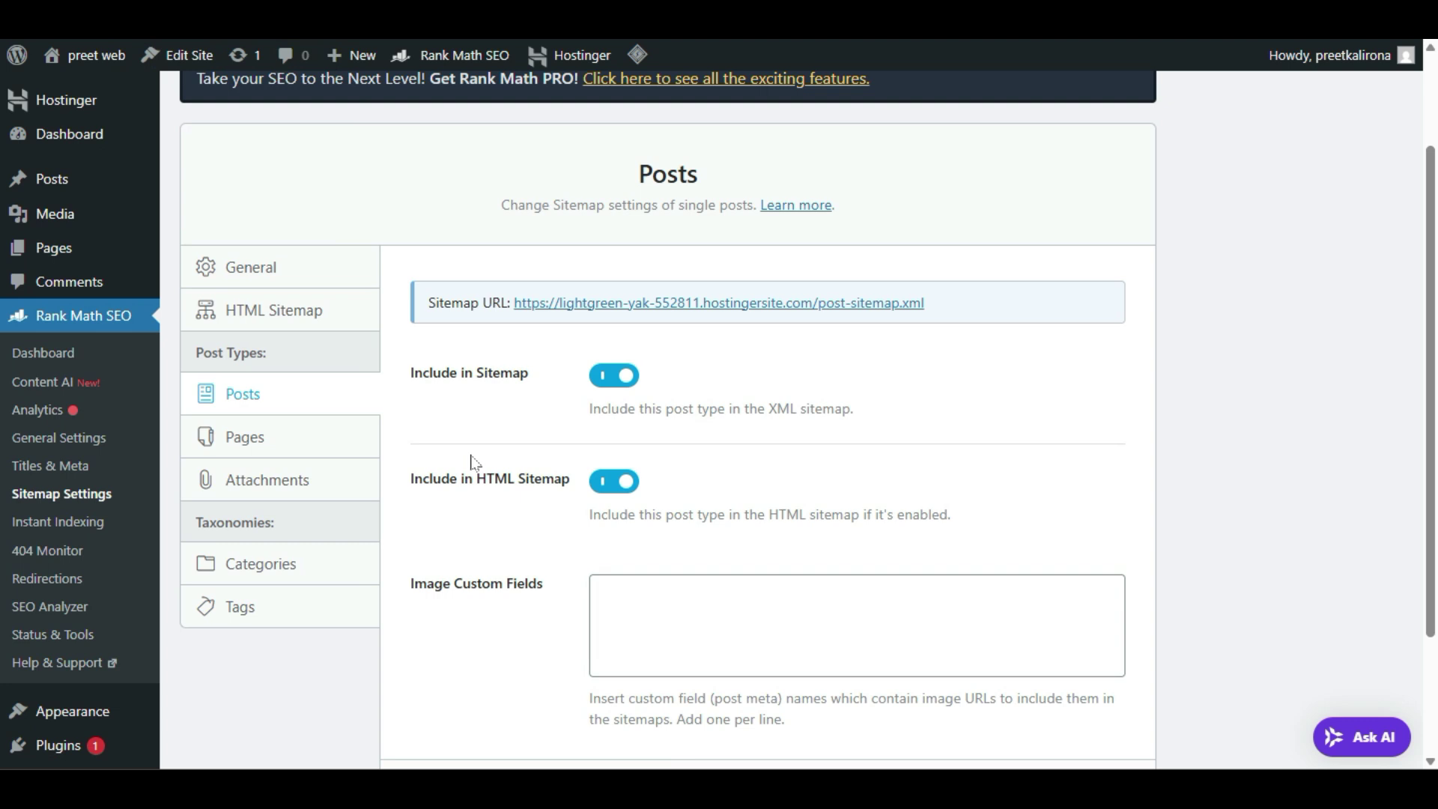
click(257, 392)
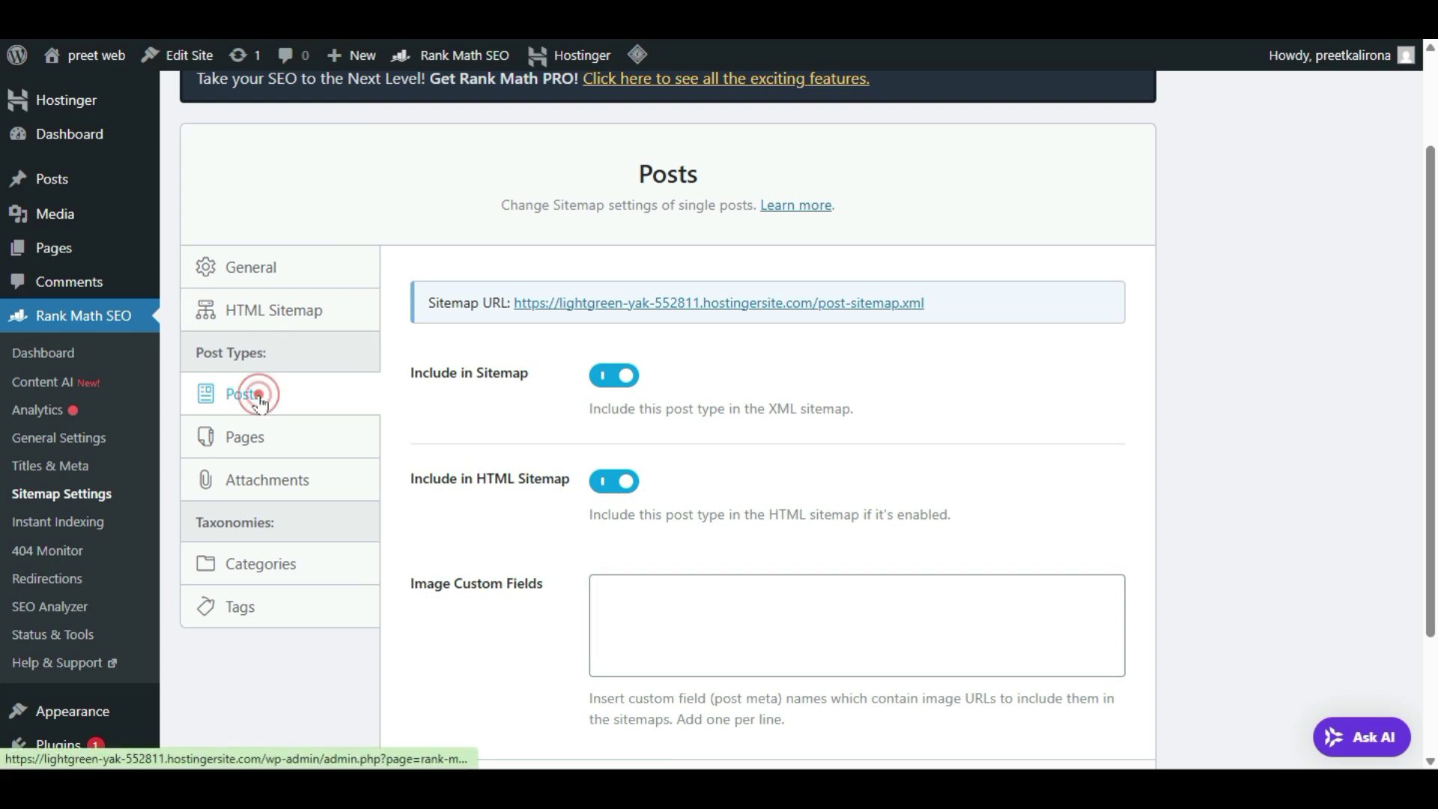
Step: Turn the Include in Sitemap option for the Posts post type off and back on
click(282, 387)
click(614, 373)
click(614, 374)
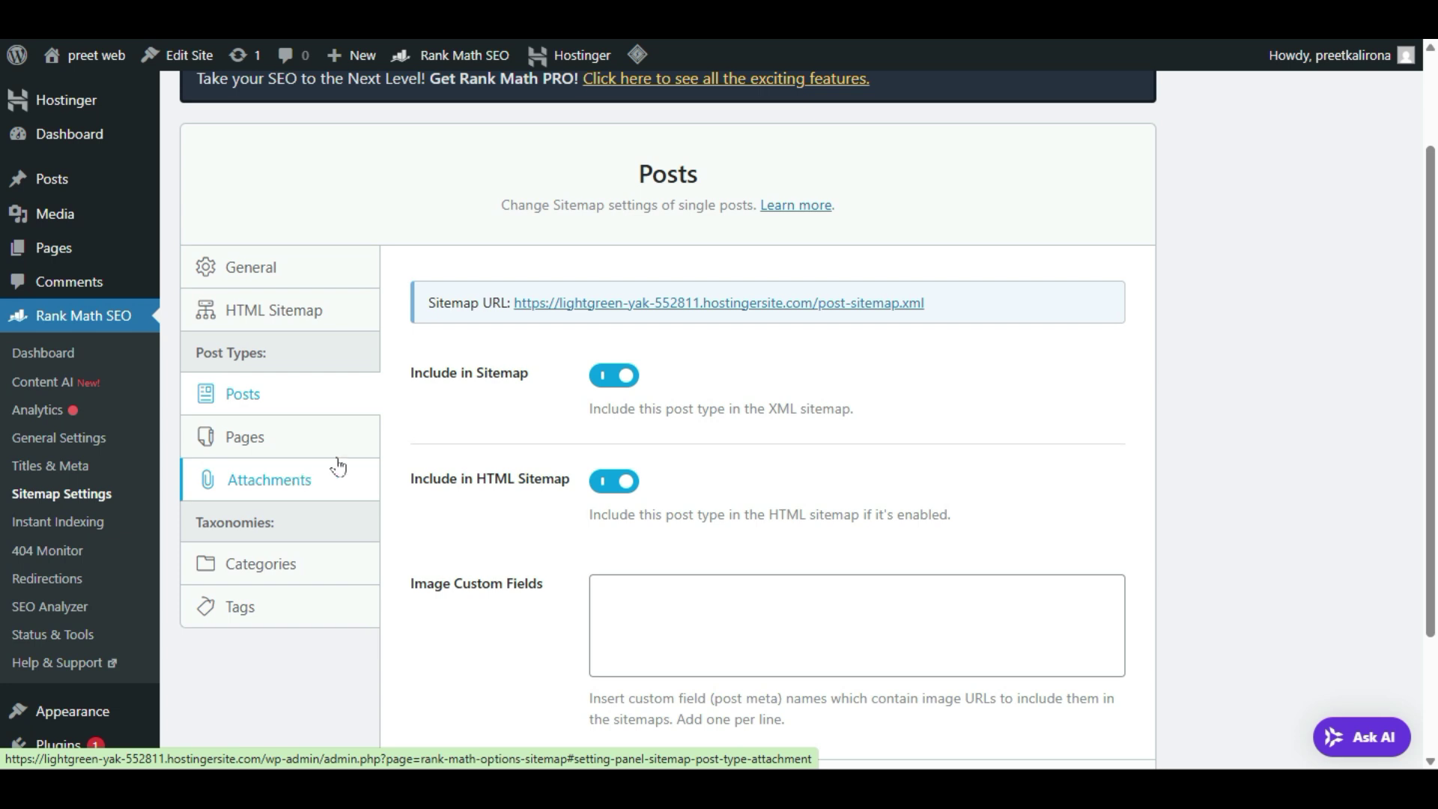
click(613, 382)
click(613, 382)
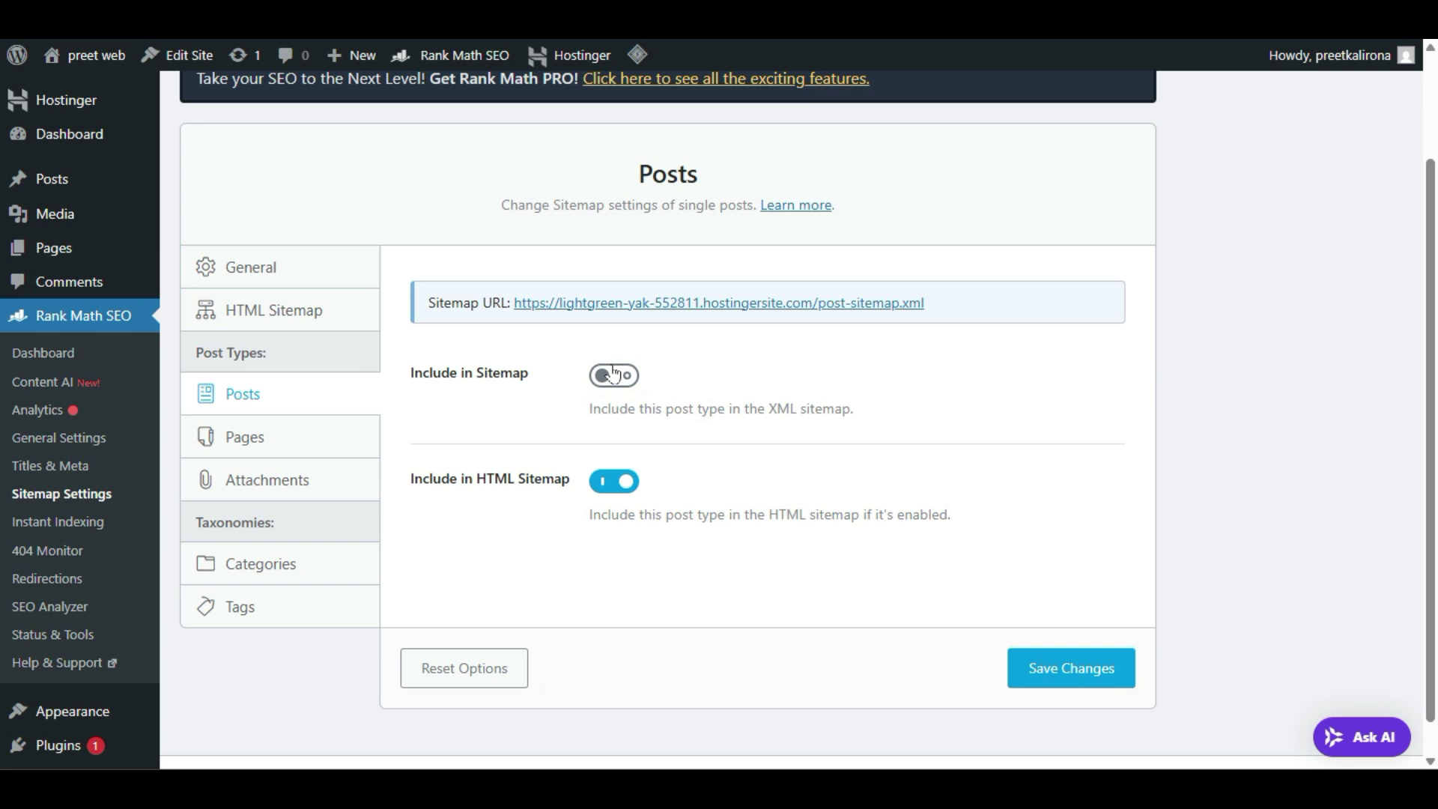
Step: View the Rank Math sitemap settings for Pages, Categories and Tags
click(281, 444)
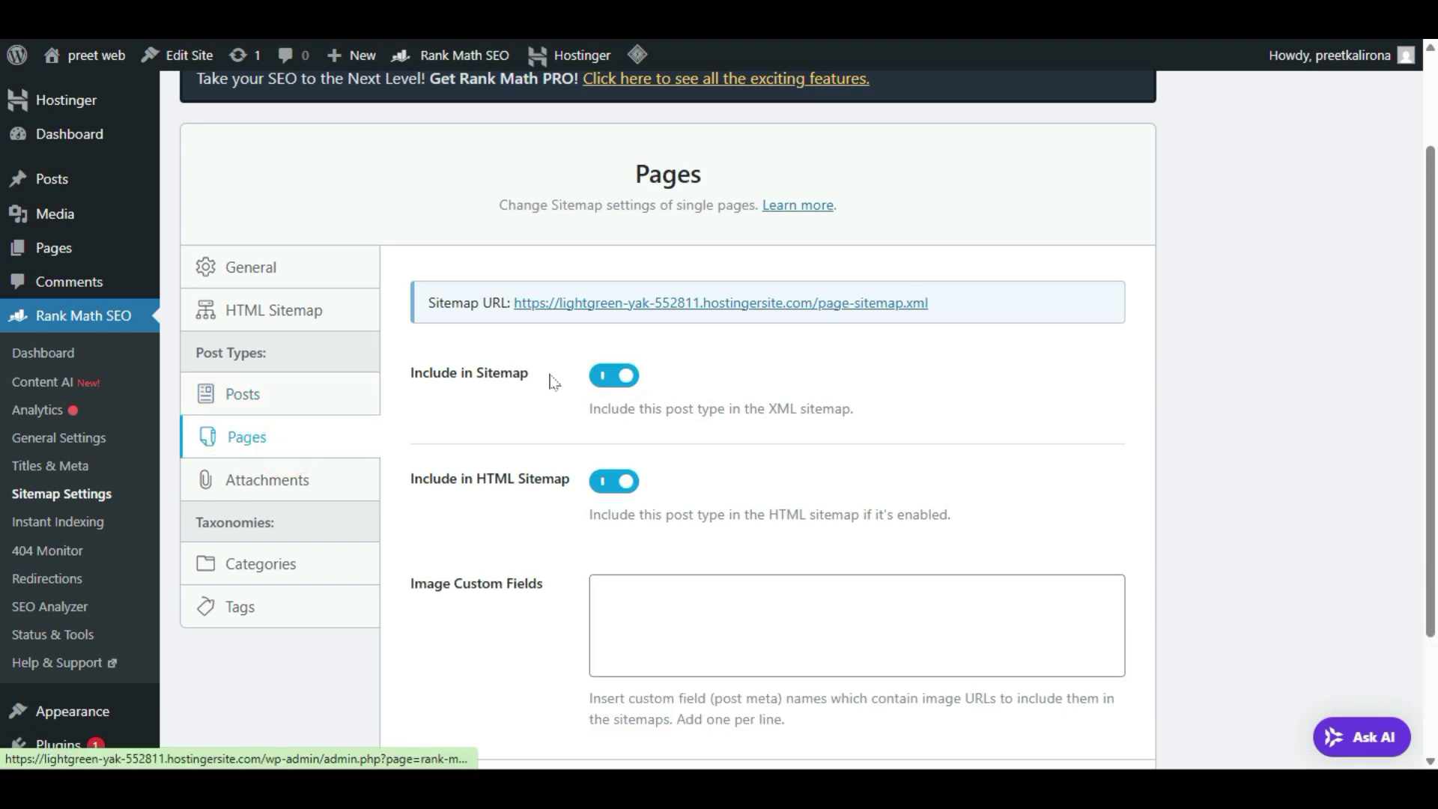
click(280, 556)
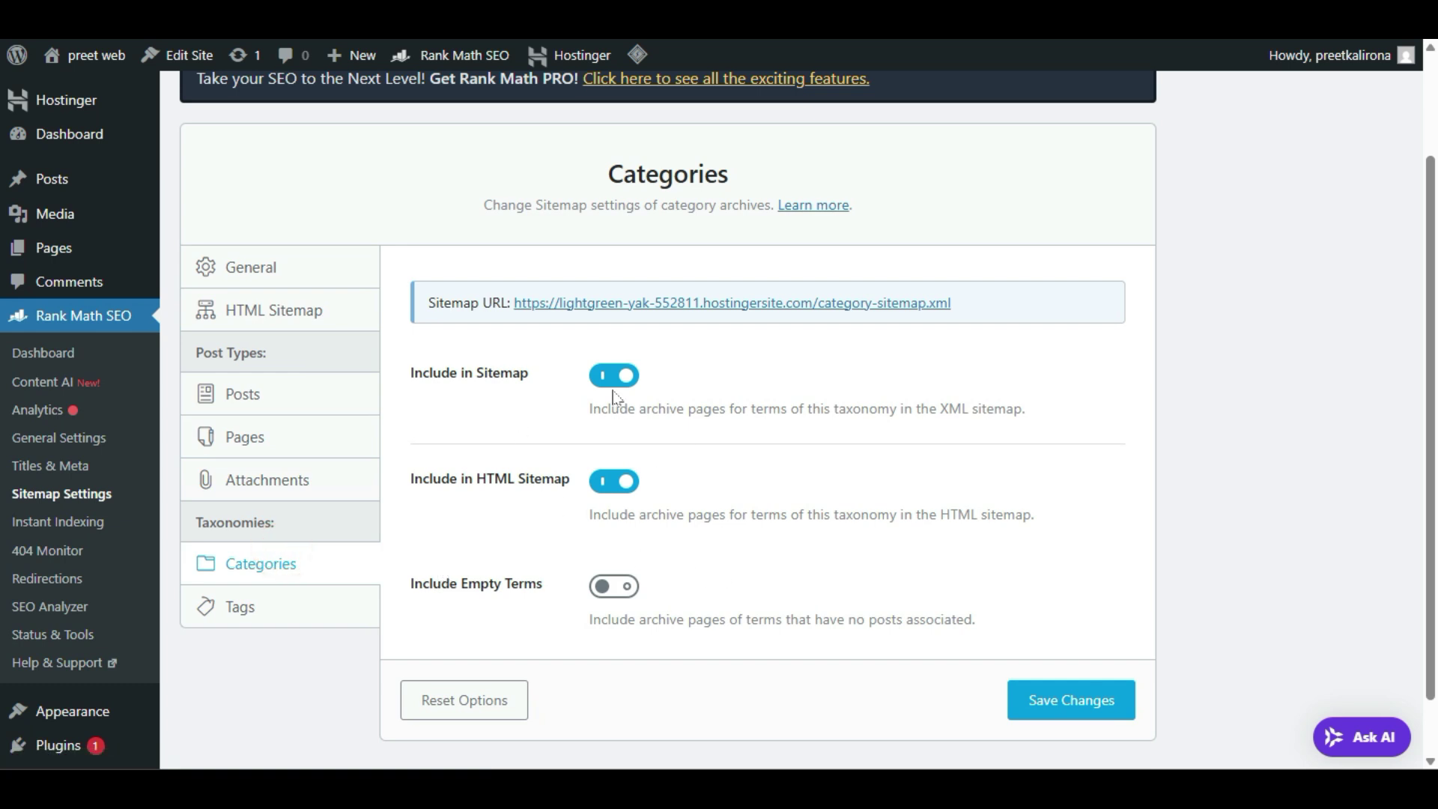
click(240, 605)
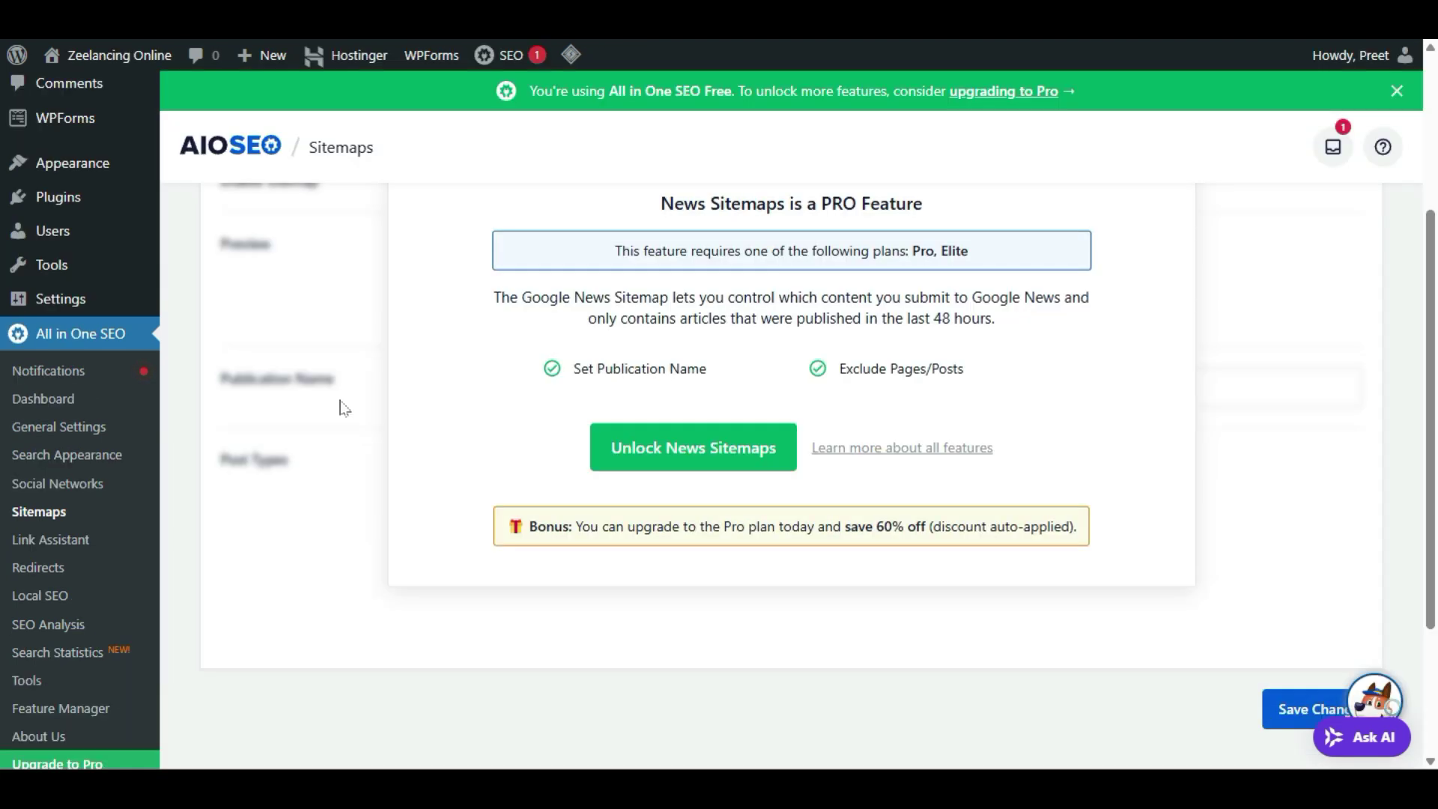
Step: Switch to the All in One SEO site's Redirects page, leaving the Sitemaps page without saving, and view the listed redirect features
click(69, 569)
click(805, 105)
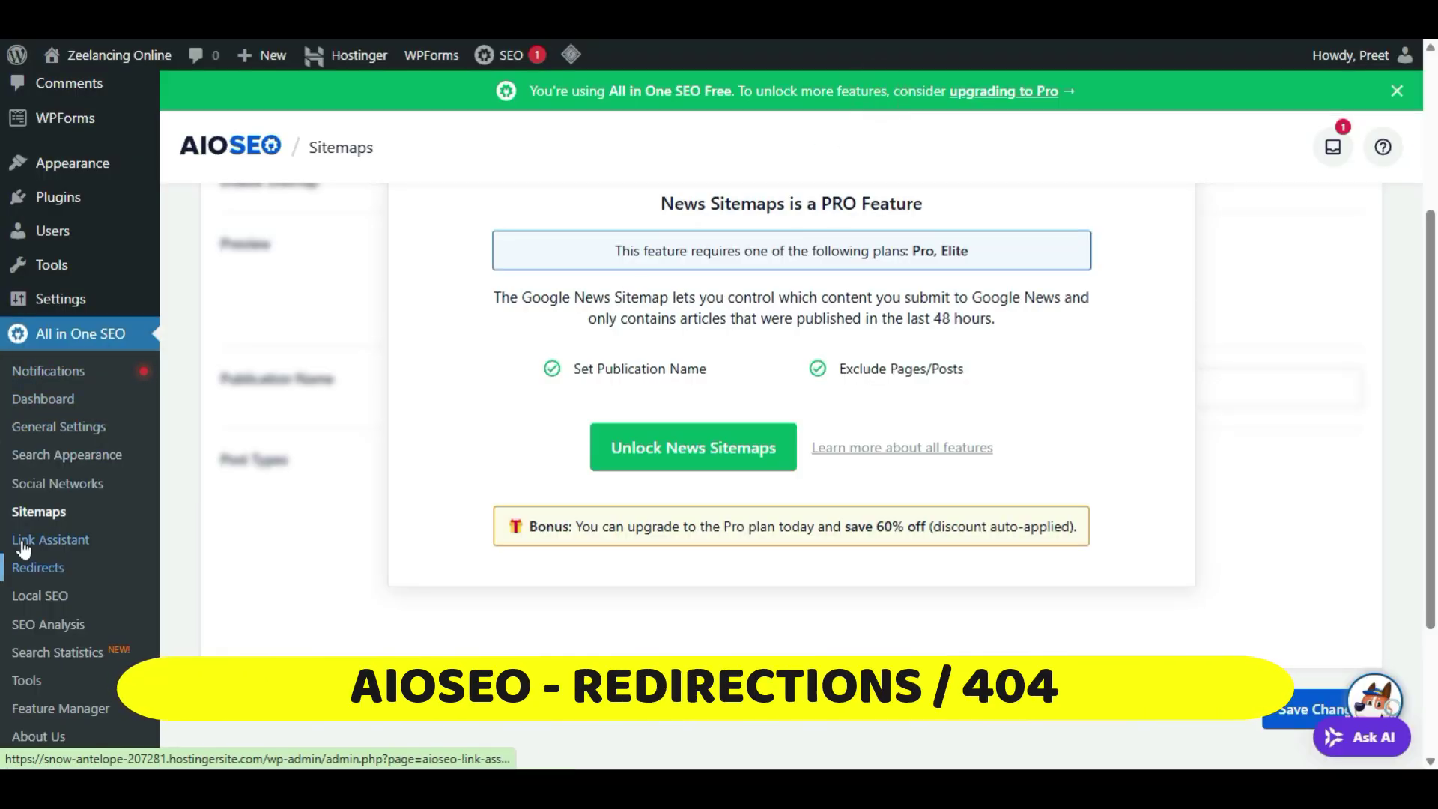
click(49, 569)
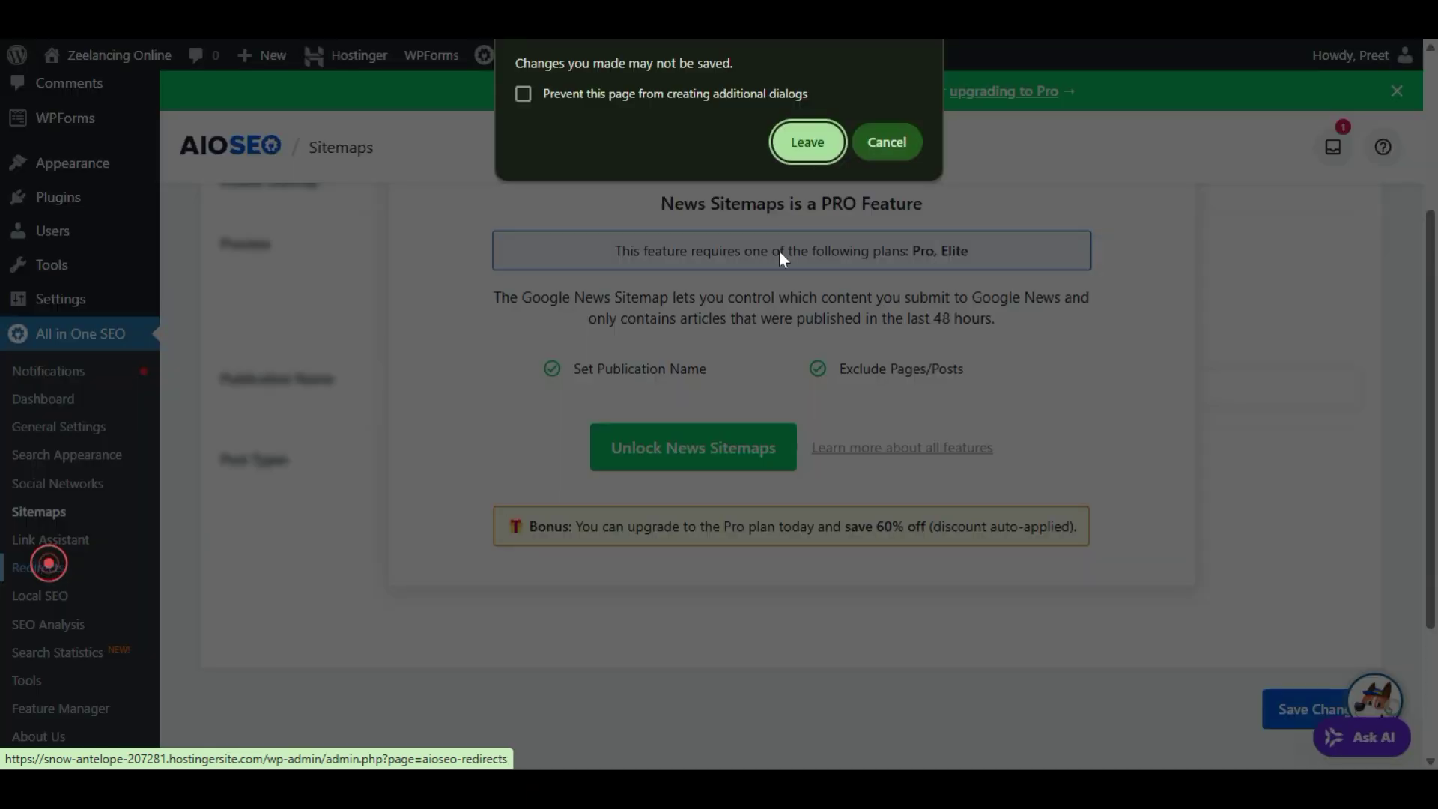
click(805, 147)
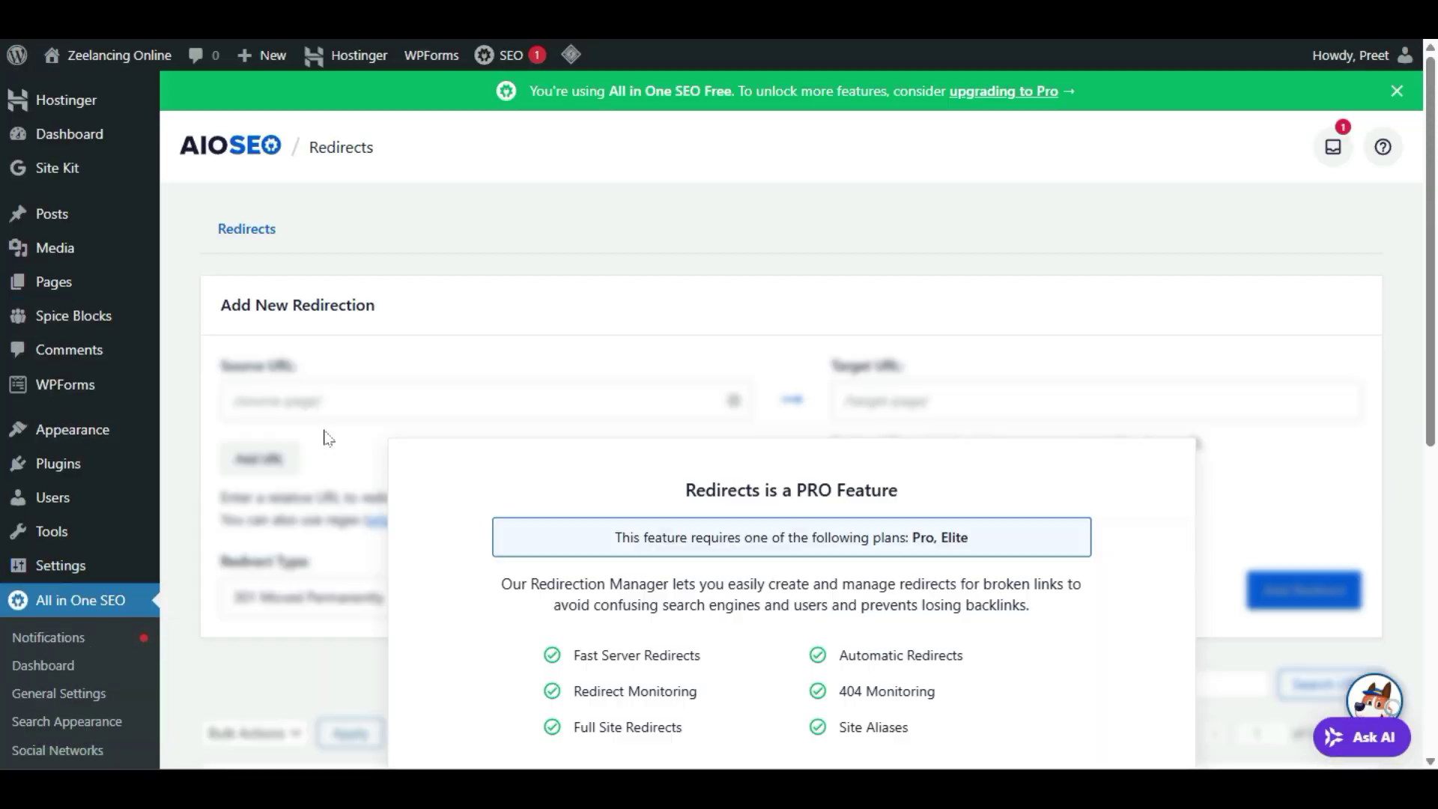
scroll(327, 438, down, 3)
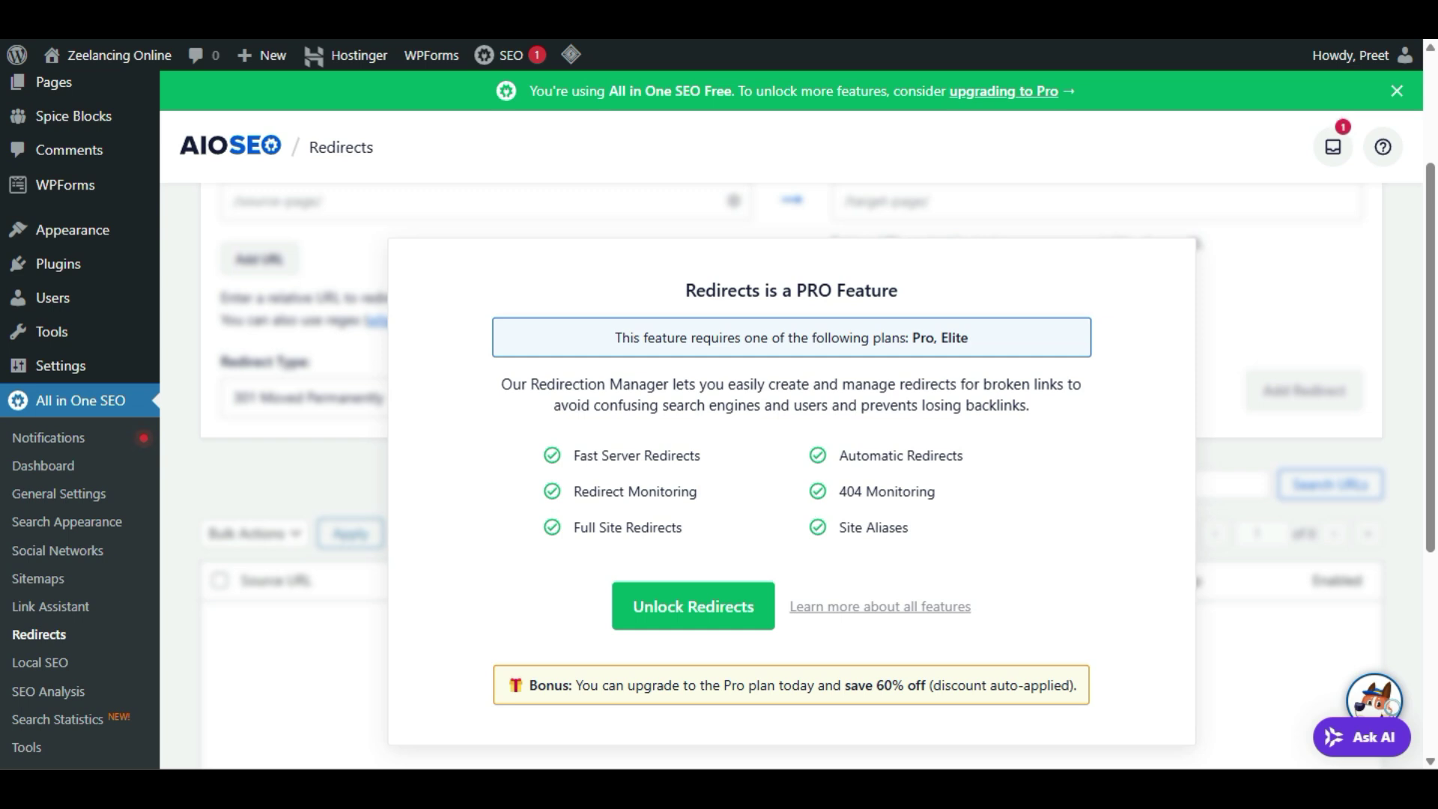
Step: Switch to the Rank Math site, leave the sitemap settings without saving, and open the 404 Monitor's settings
click(150, 39)
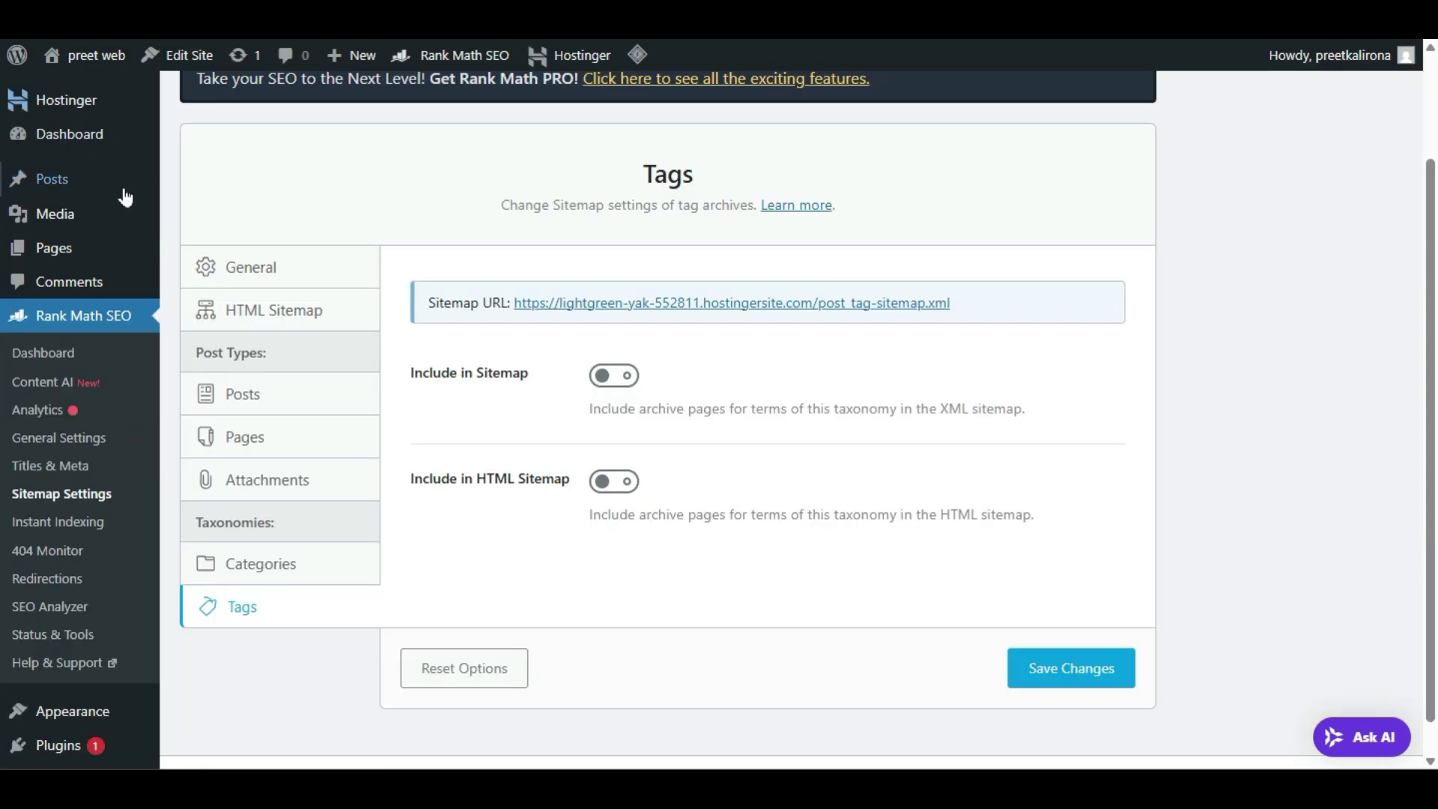
click(60, 551)
click(800, 109)
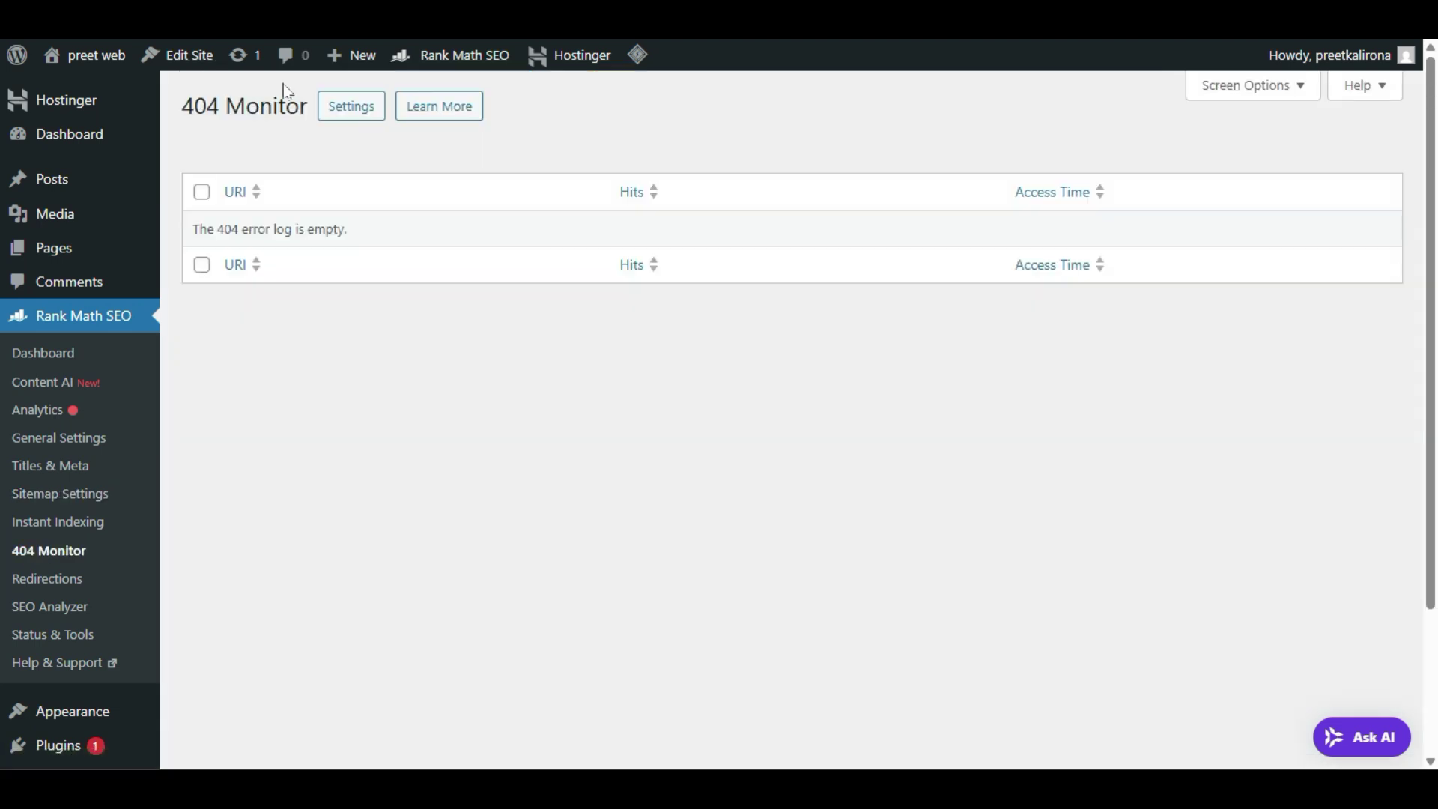
click(357, 103)
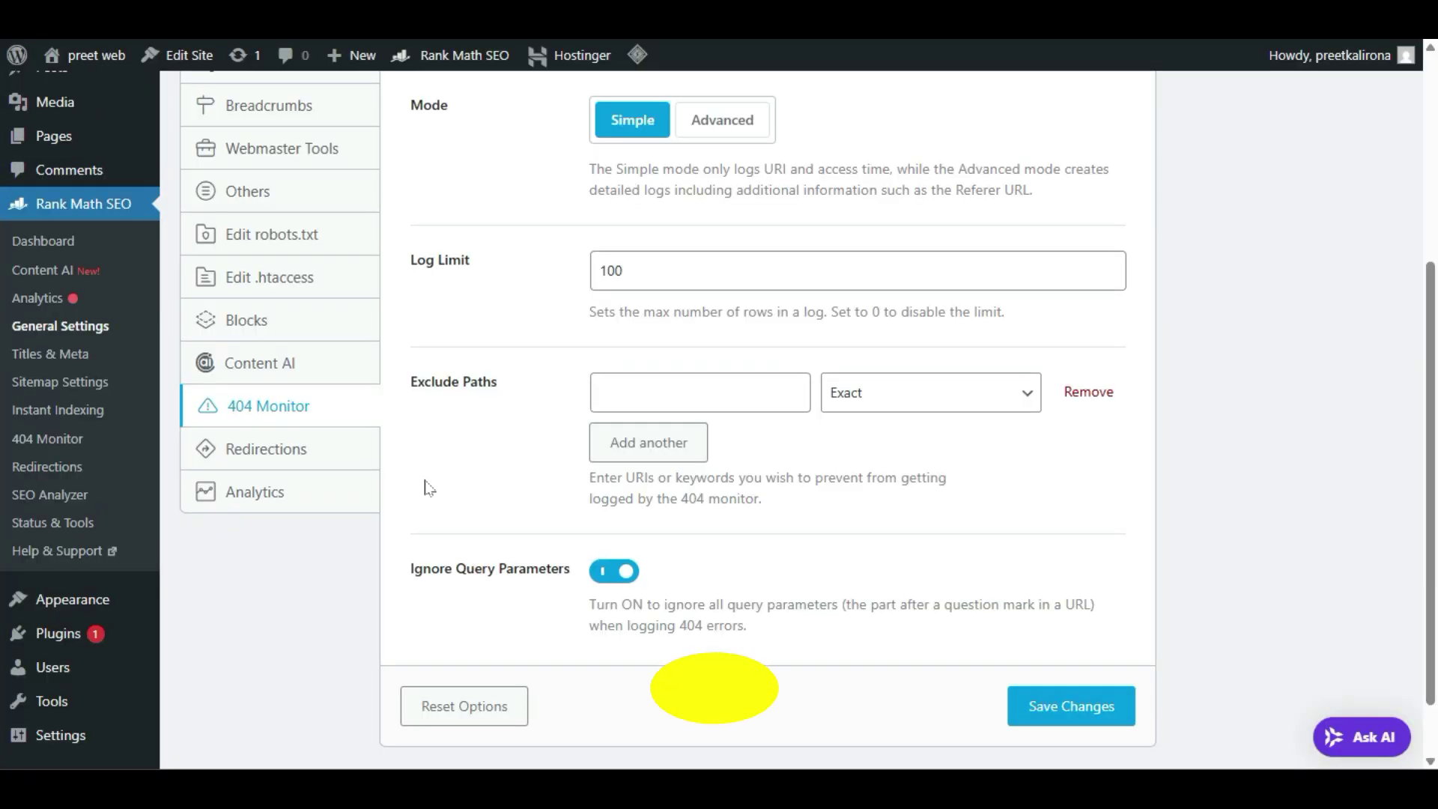
scroll(427, 484, up, 2)
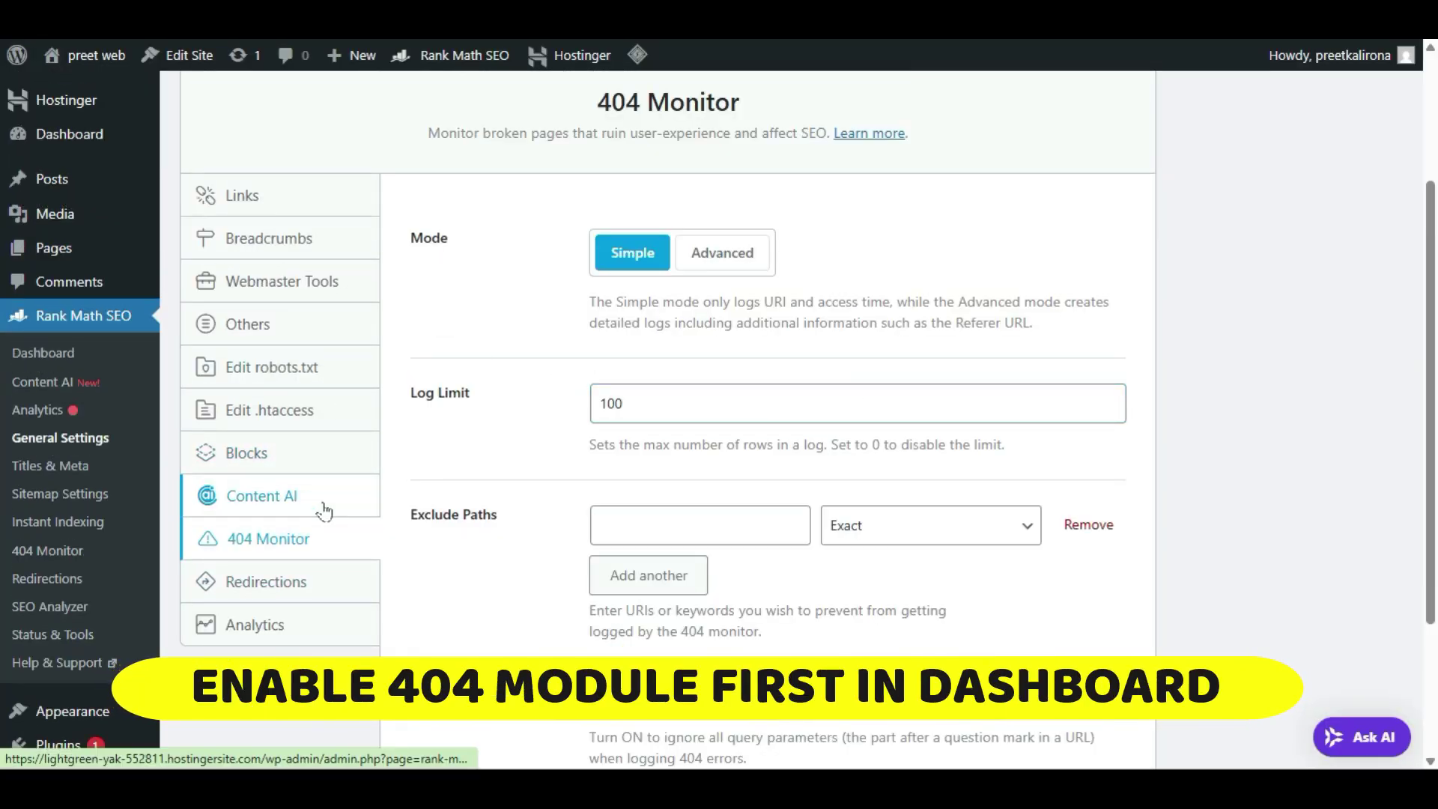
Step: Switch the 404 Monitor mode to Advanced and back to Simple, and review the remaining log and exclusion options
click(722, 254)
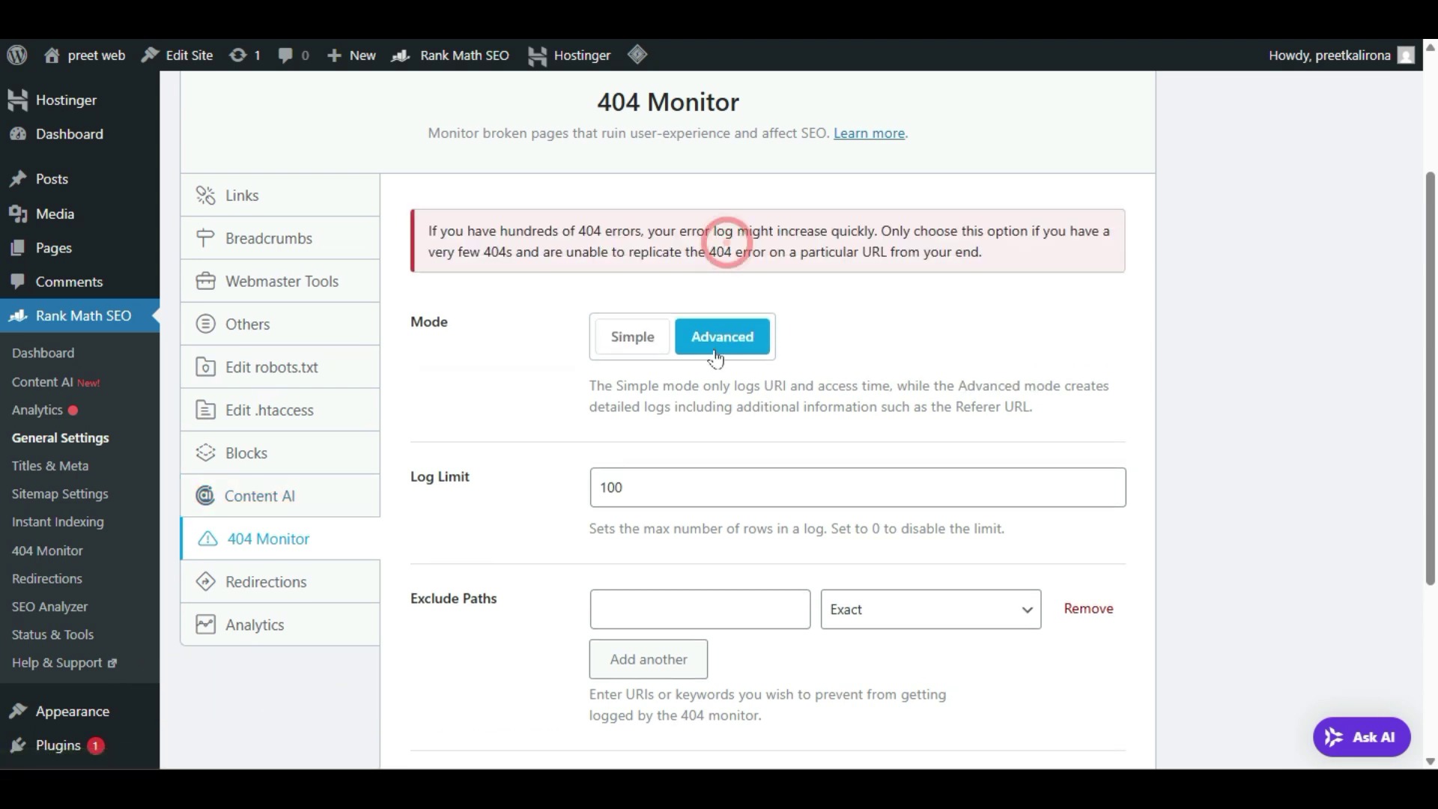
click(629, 343)
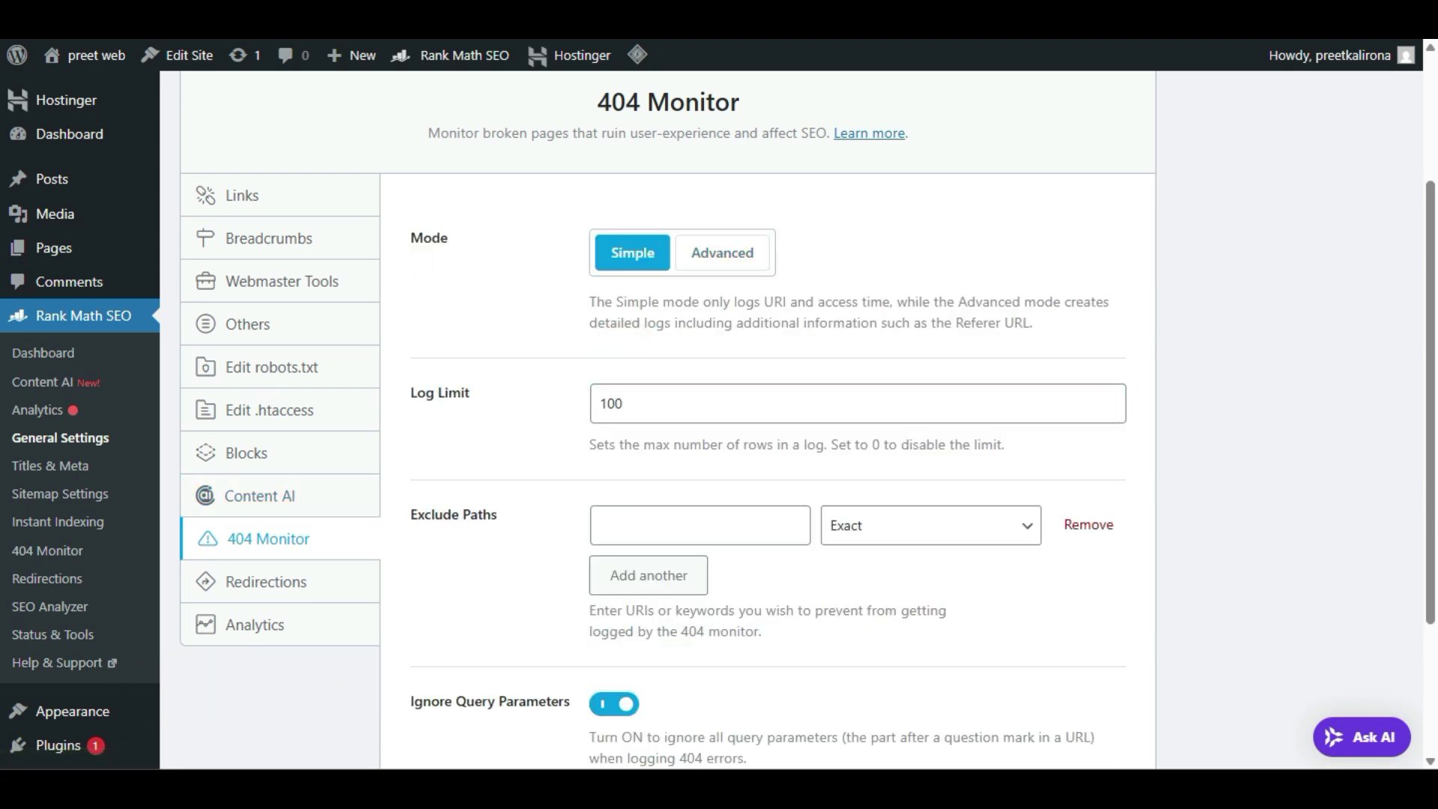
scroll(415, 319, down, 3)
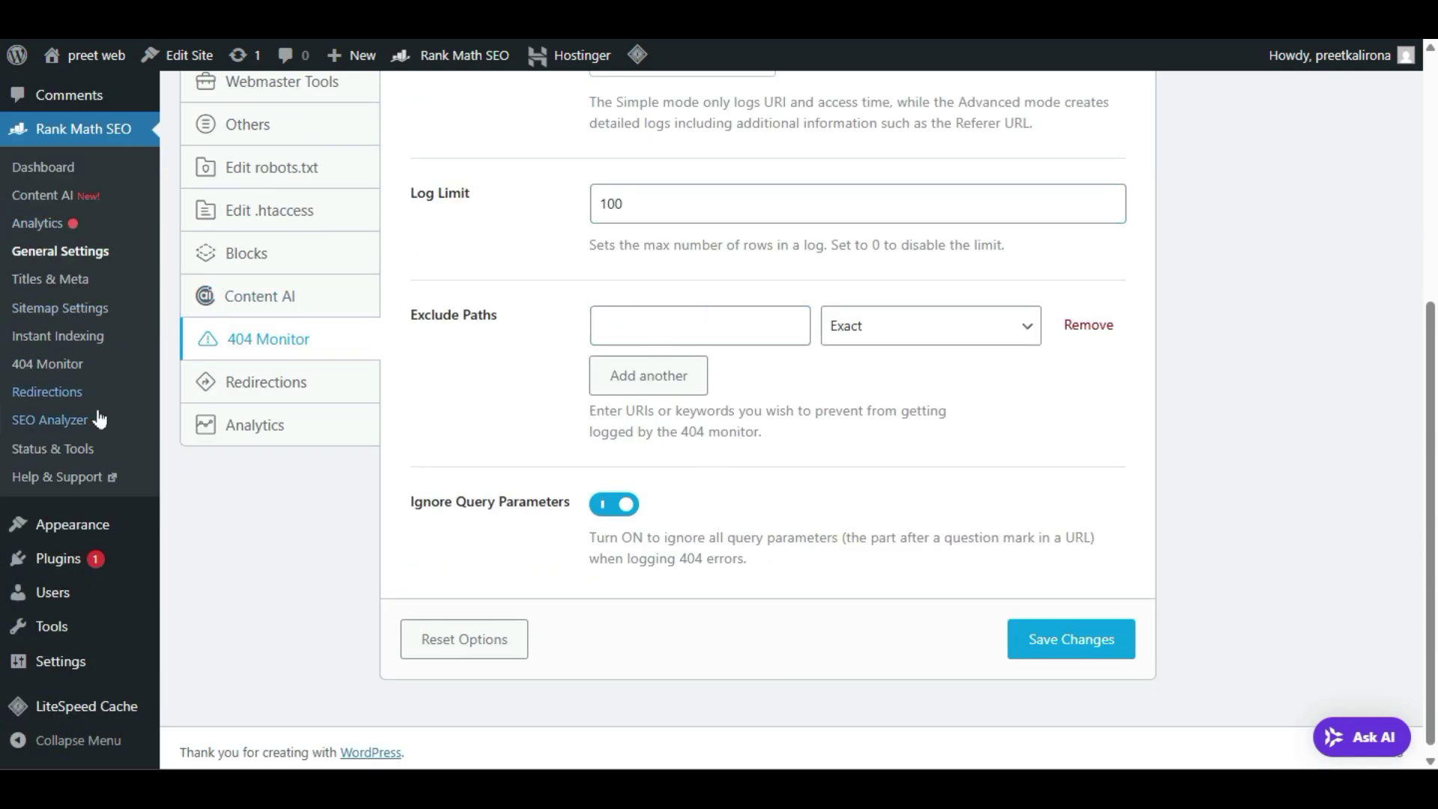
Step: Open Rank Math's Redirections page, leaving the 404 Monitor settings without saving
click(82, 396)
click(834, 114)
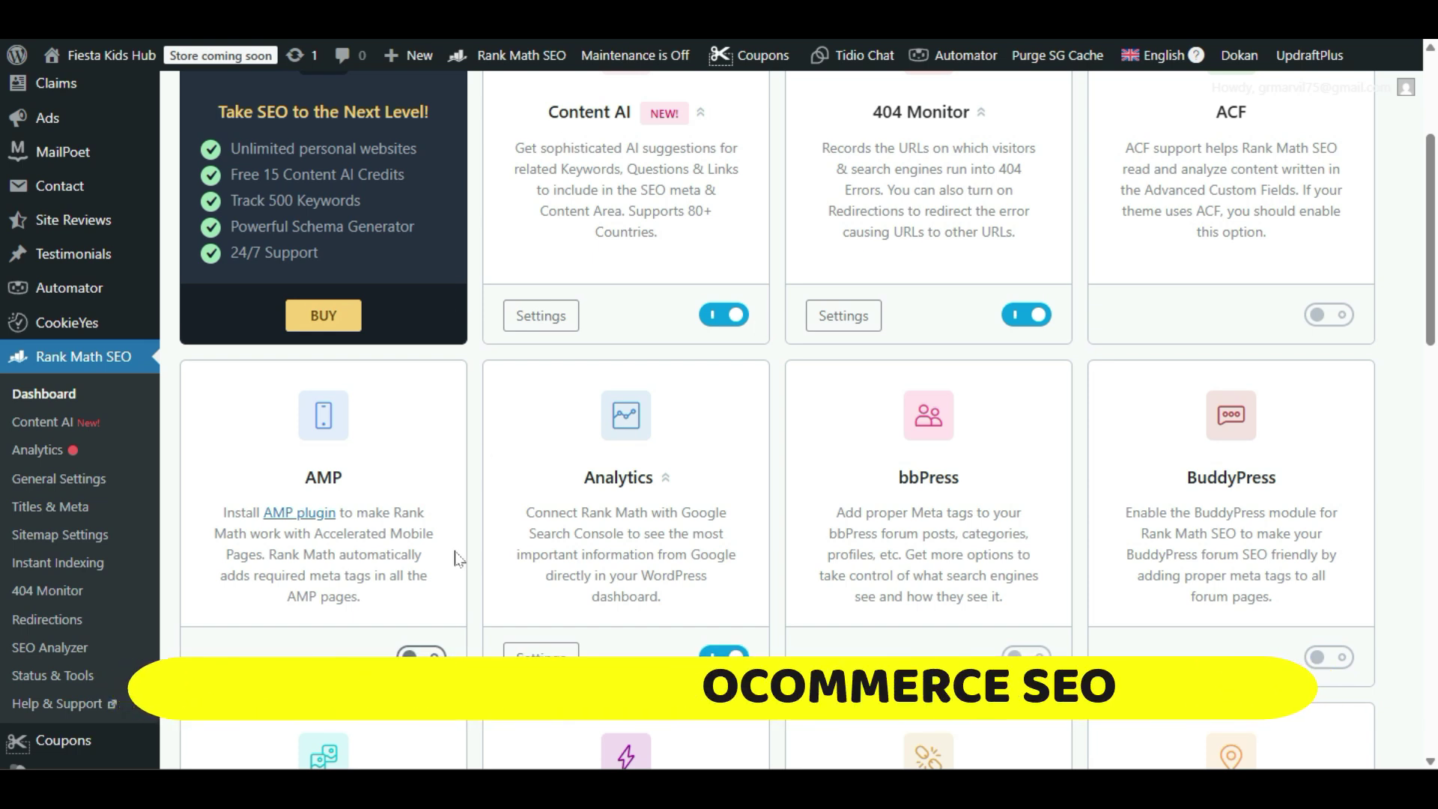
Step: Find the WooCommerce module on the Fiesta Kids Hub site's Rank Math dashboard and open its settings
scroll(442, 307, down, 6)
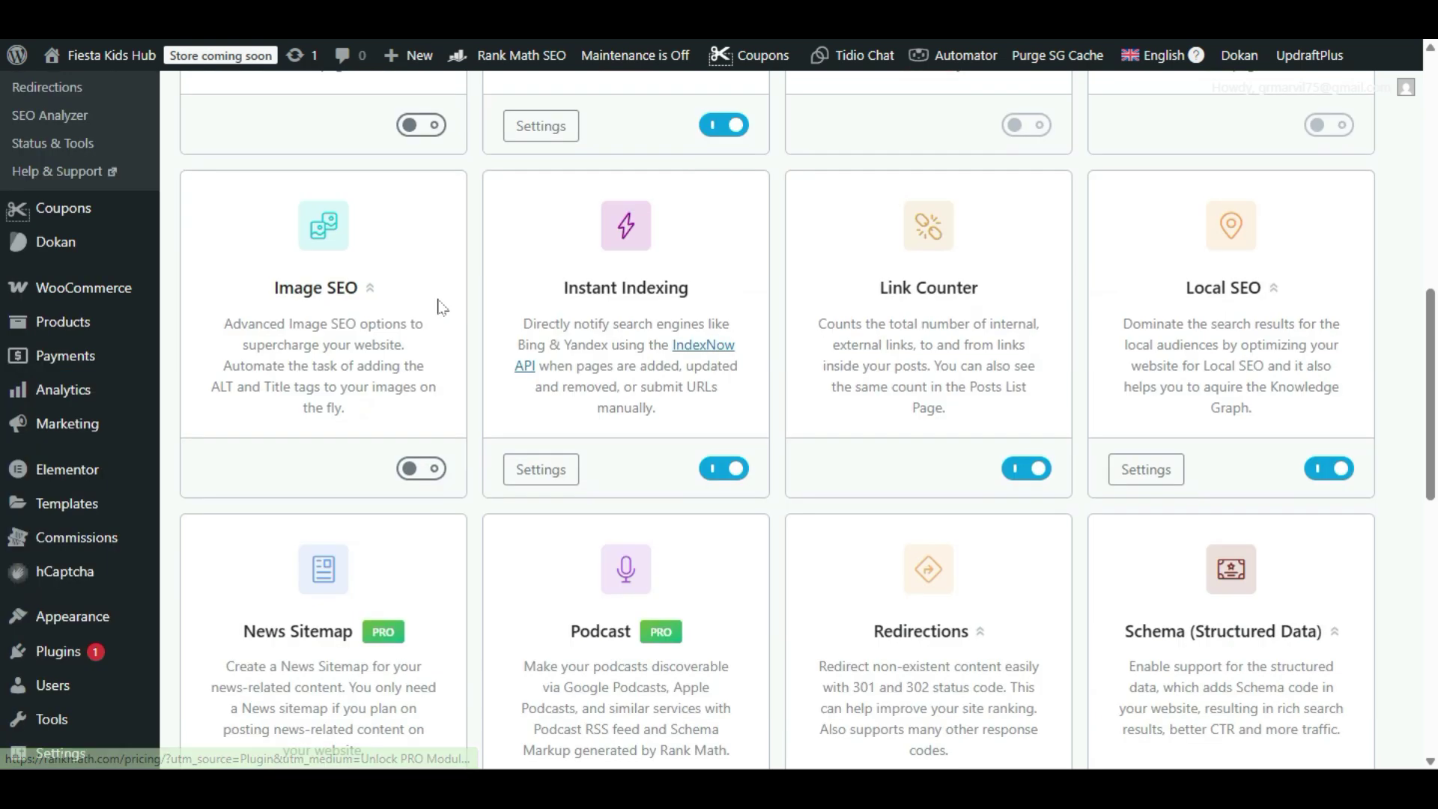
scroll(442, 307, down, 10)
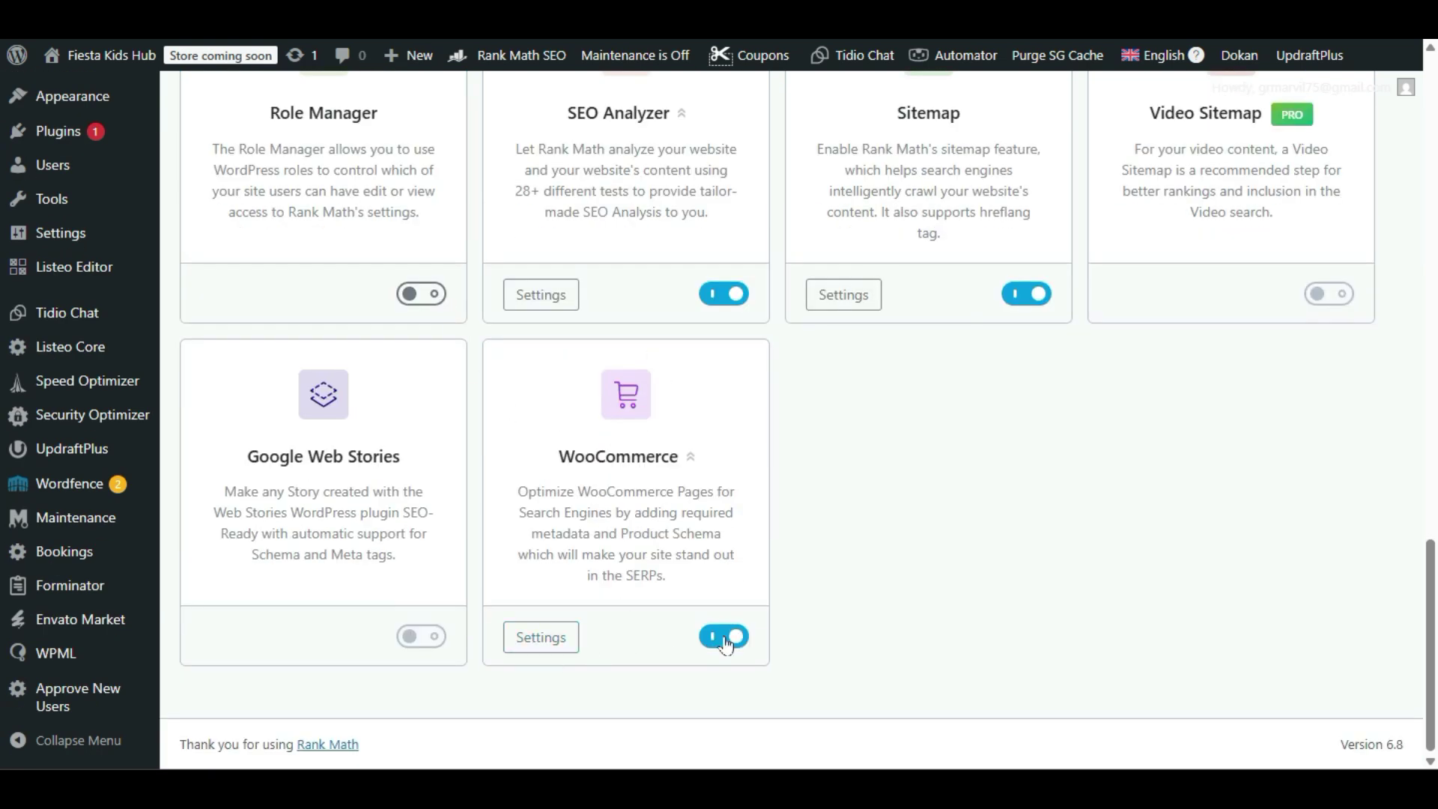
click(524, 635)
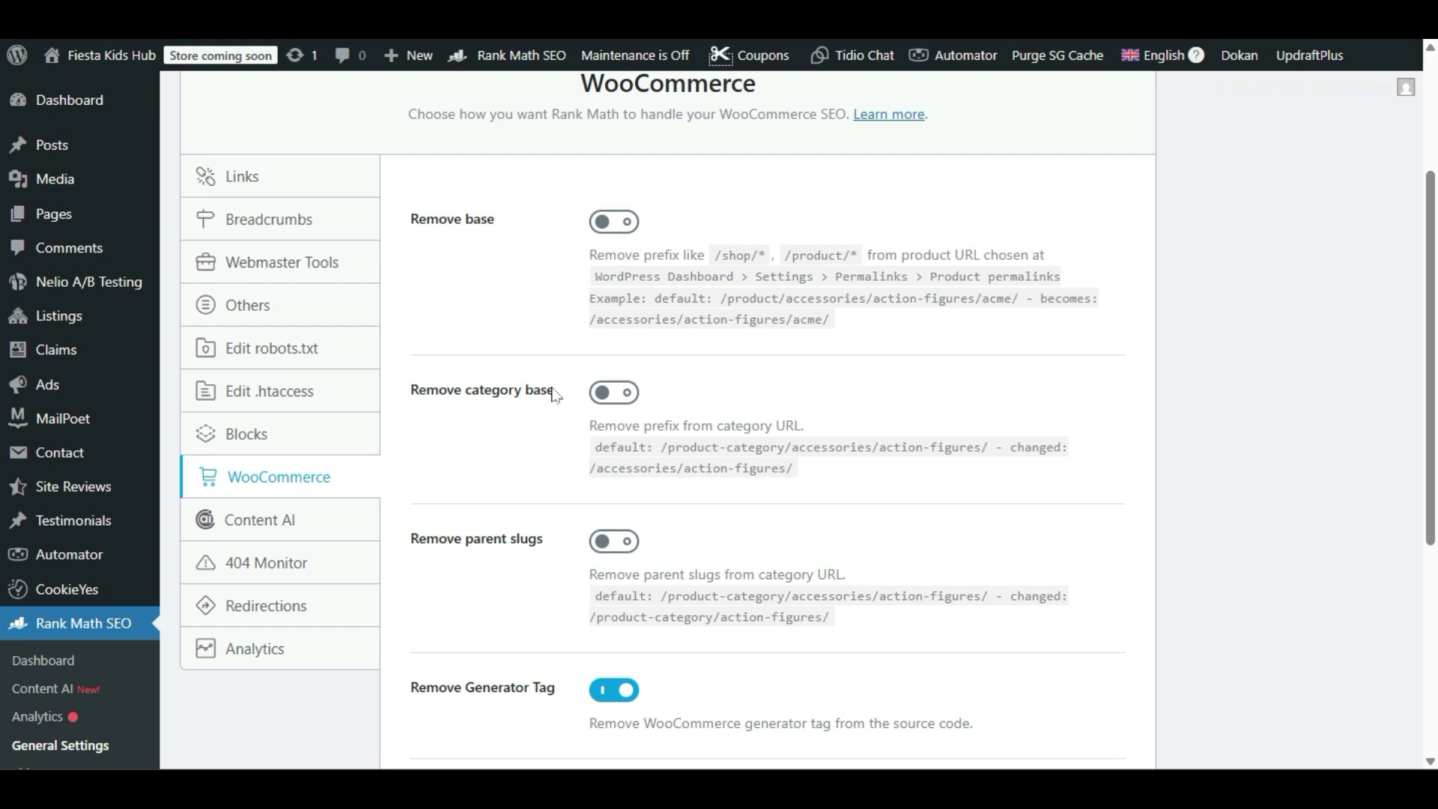
Step: Examine the WooCommerce SEO settings for URL bases, parent slugs, generator tag, shop archive schema and brand
scroll(495, 506, down, 2)
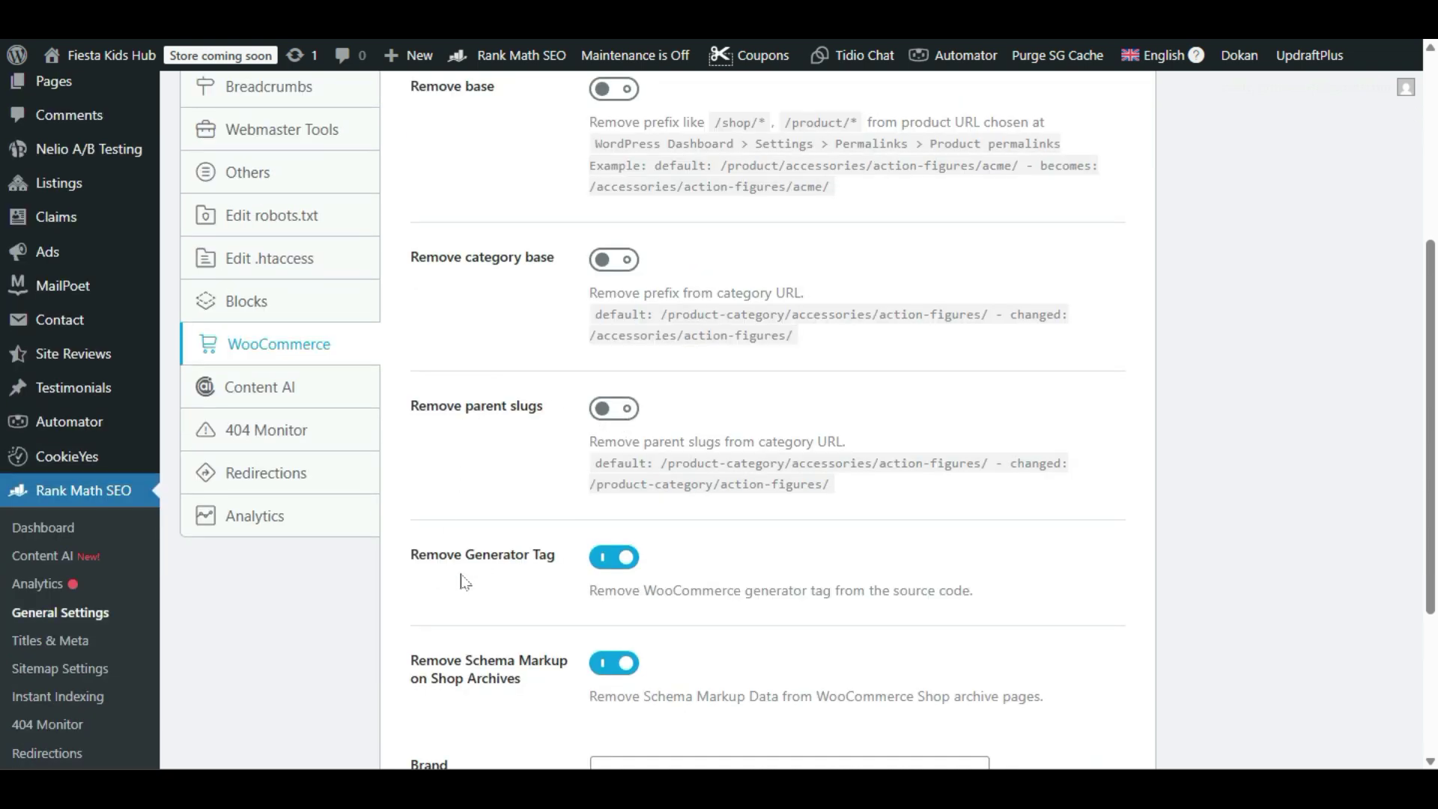
scroll(413, 436, down, 2)
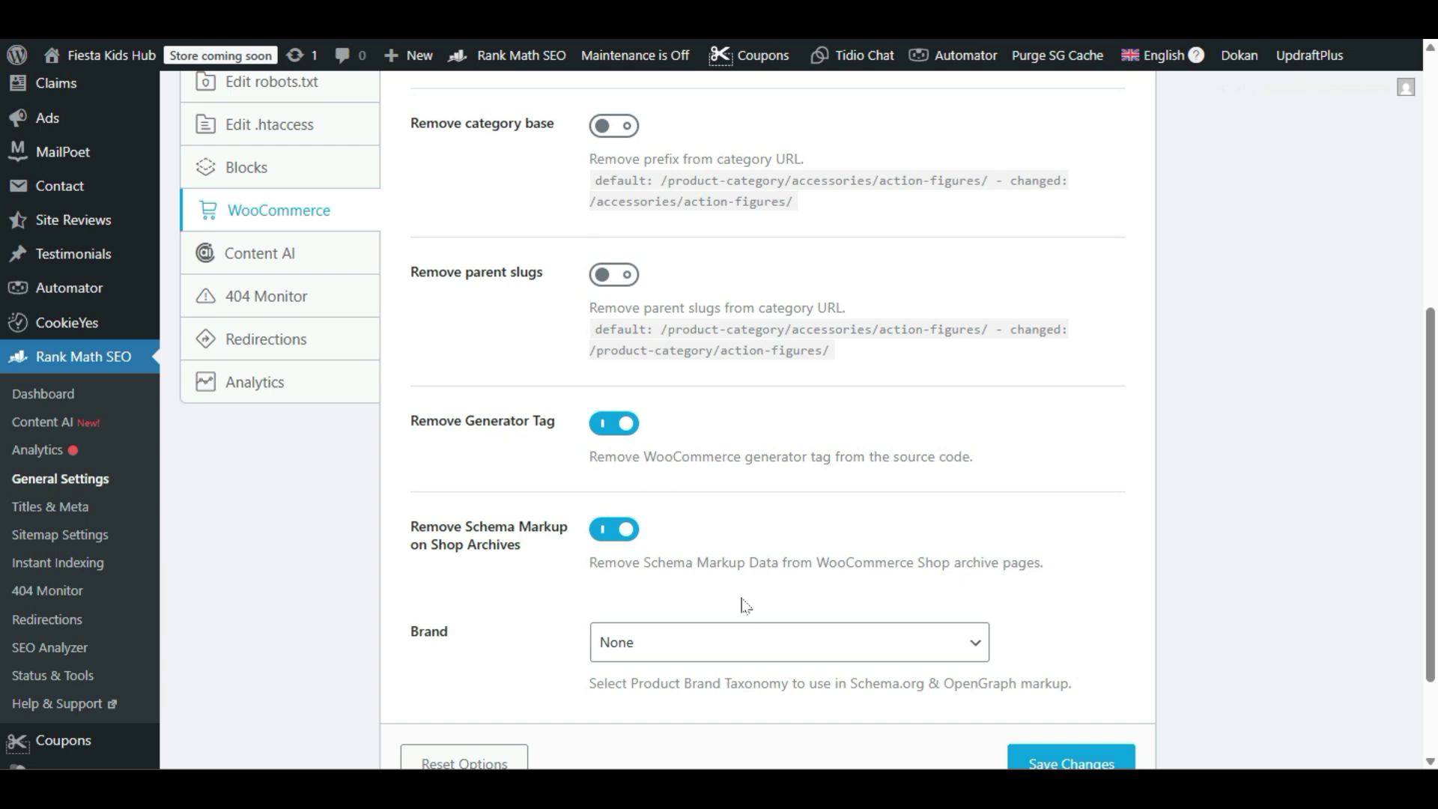
scroll(746, 605, up, 1)
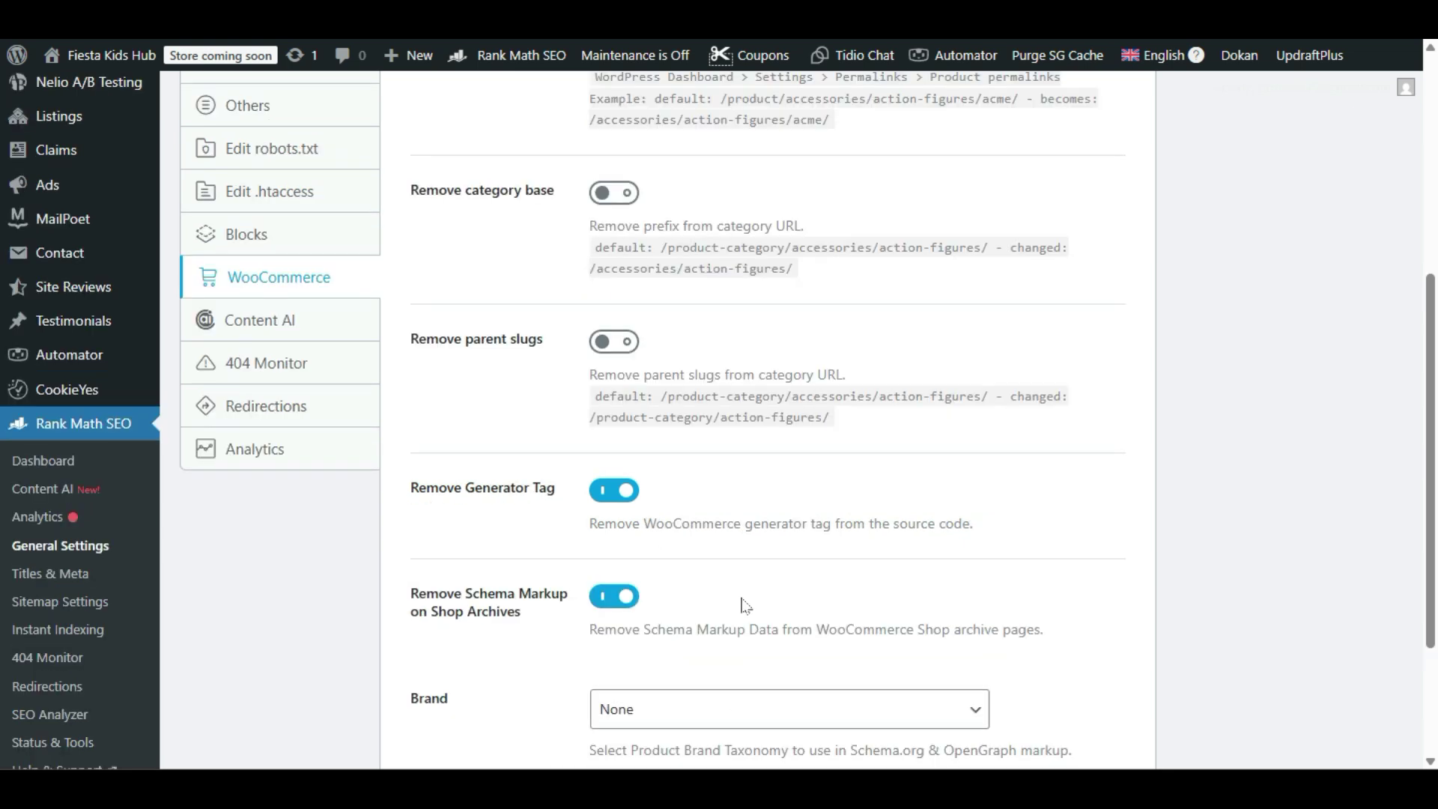
scroll(742, 607, down, 3)
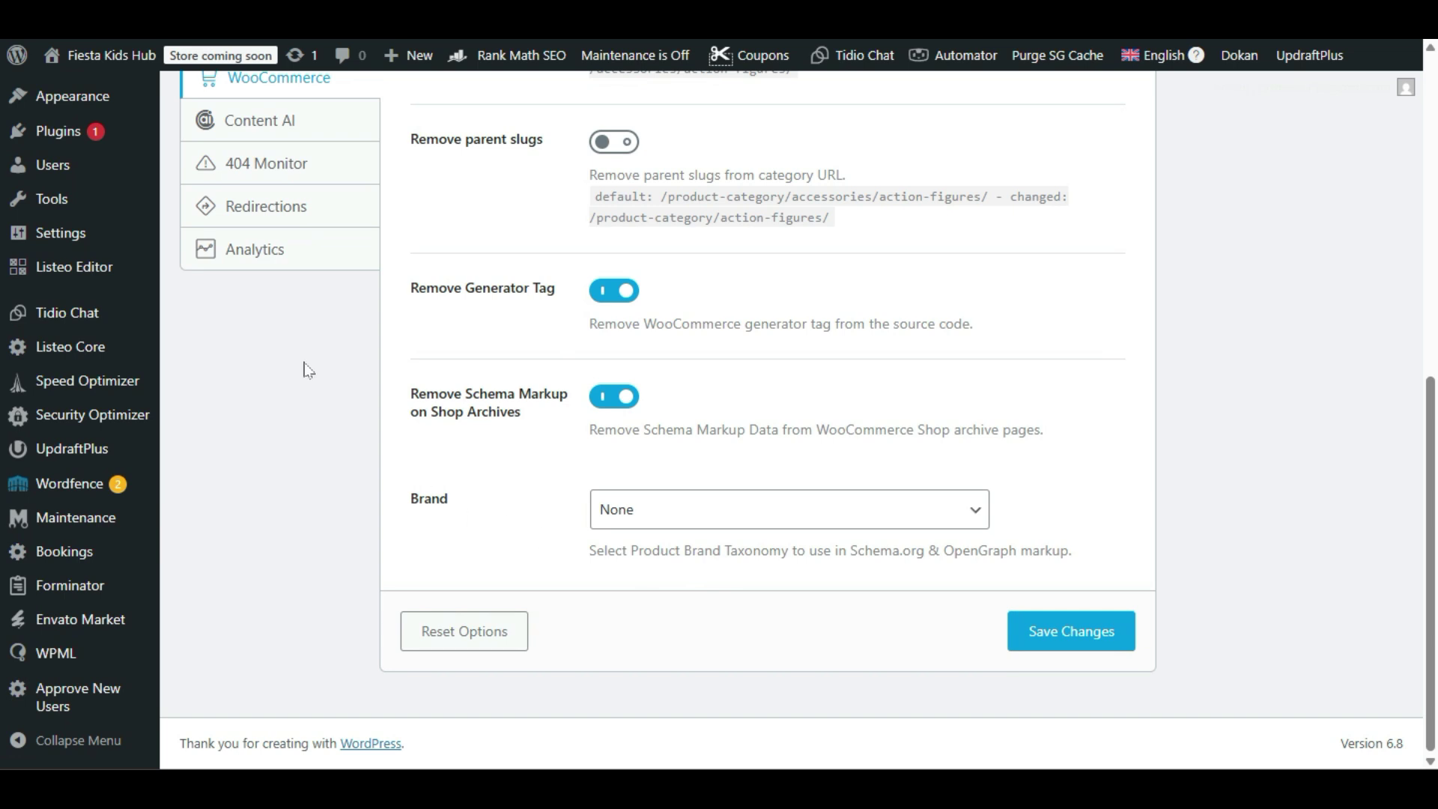
scroll(550, 383, up, 4)
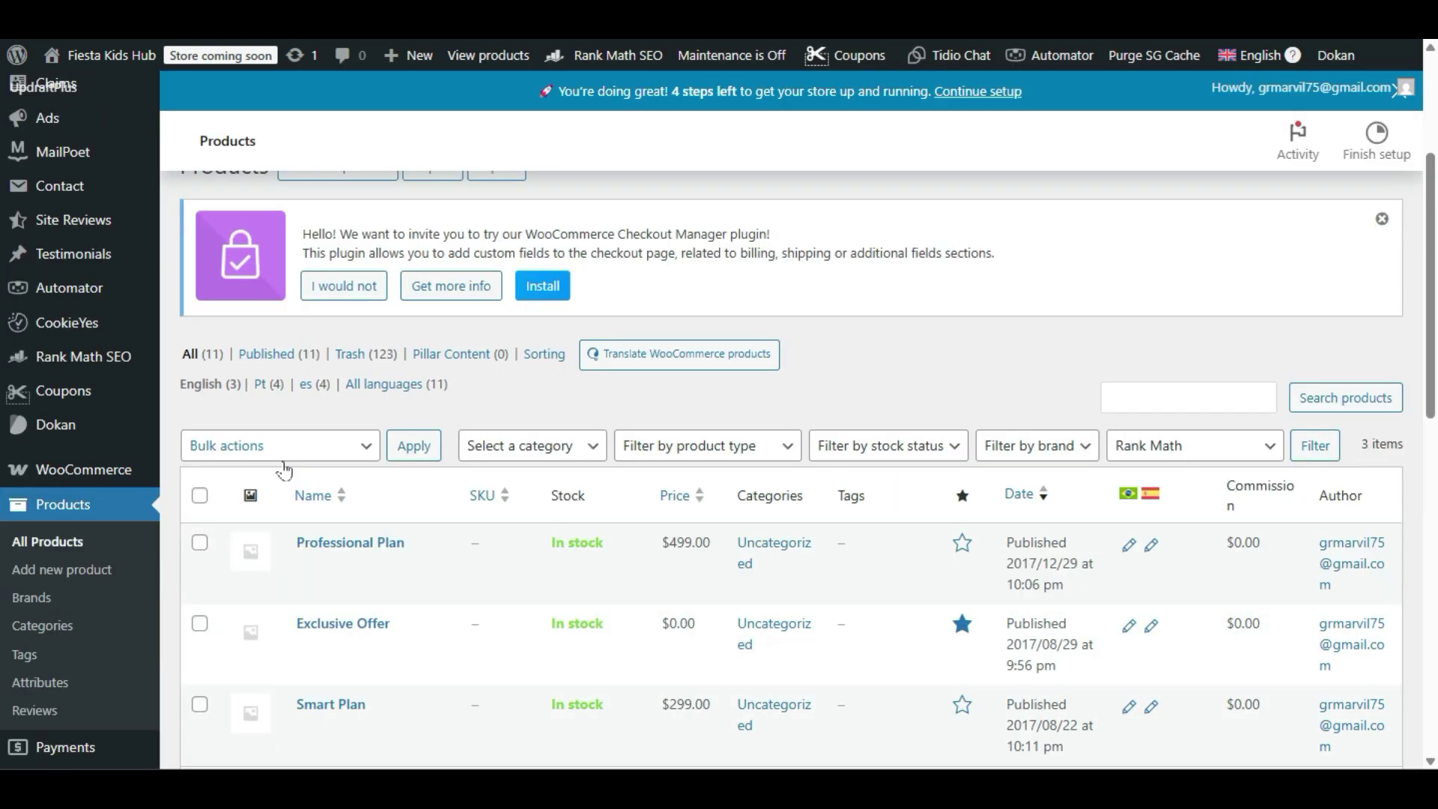
Step: Open the Professional Plan product from the product list for editing in a new tab
scroll(300, 450, down, 3)
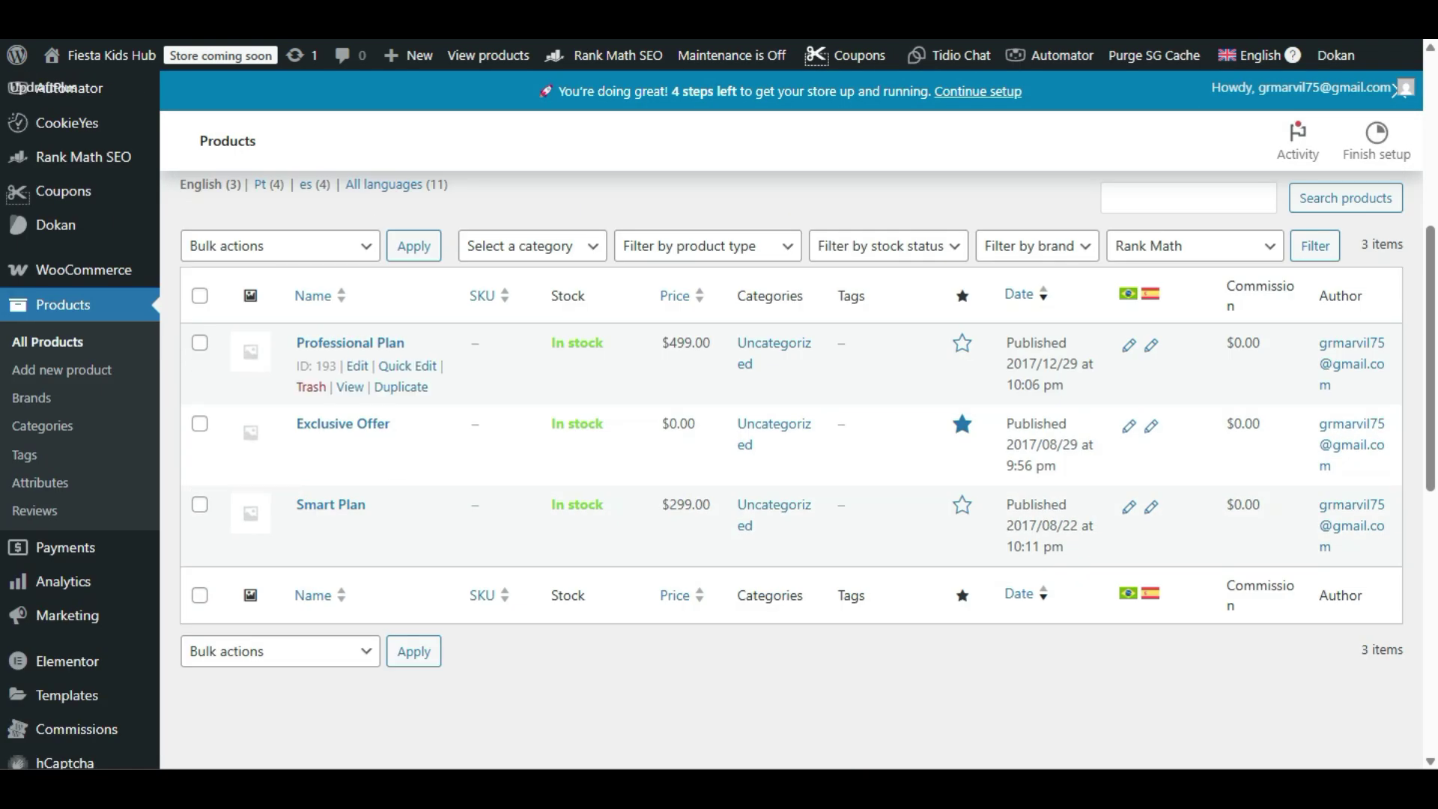
right_click(355, 372)
click(380, 388)
click(232, 30)
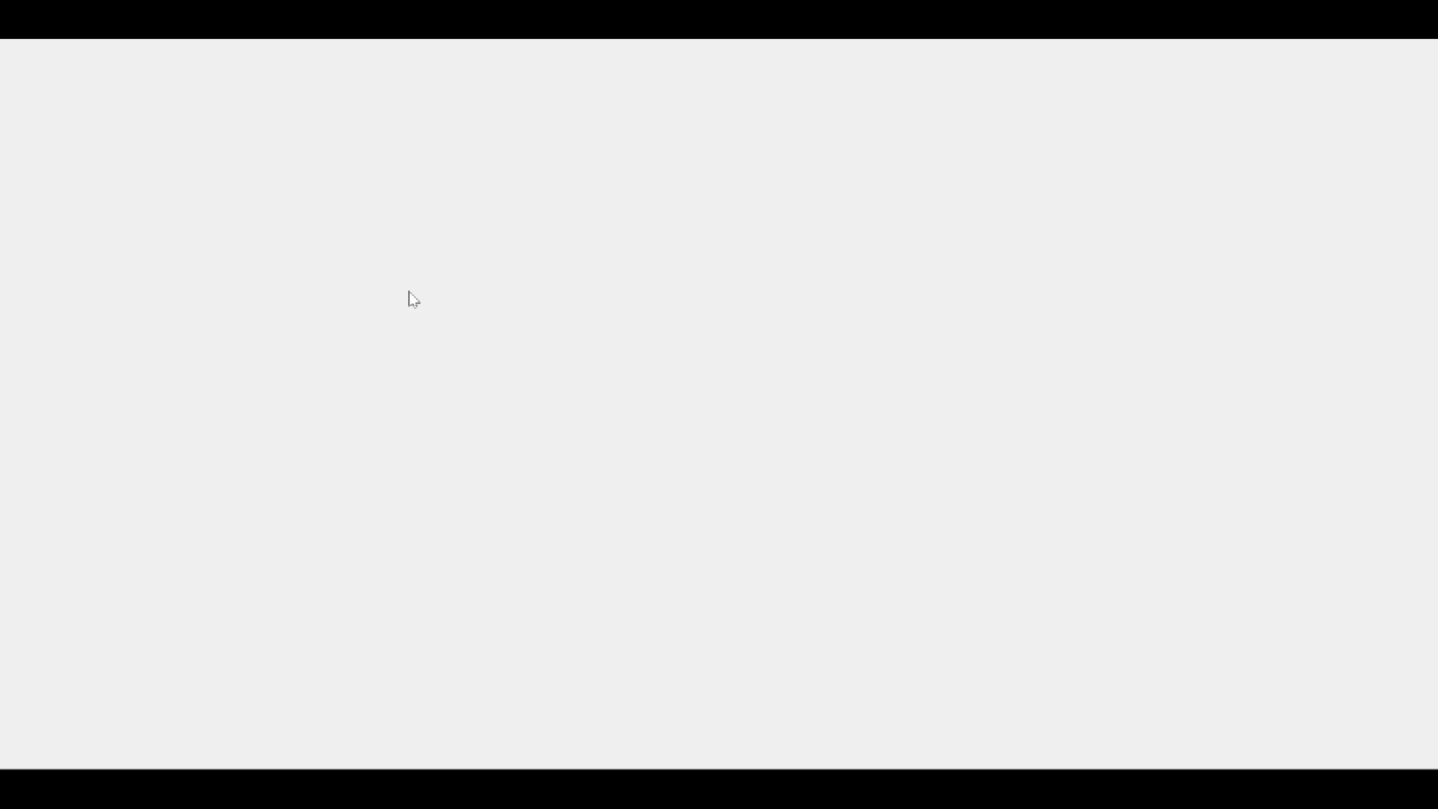
Step: Look through the Professional Plan product's edit page, including its publishing details, SEO score and product data
scroll(409, 296, down, 3)
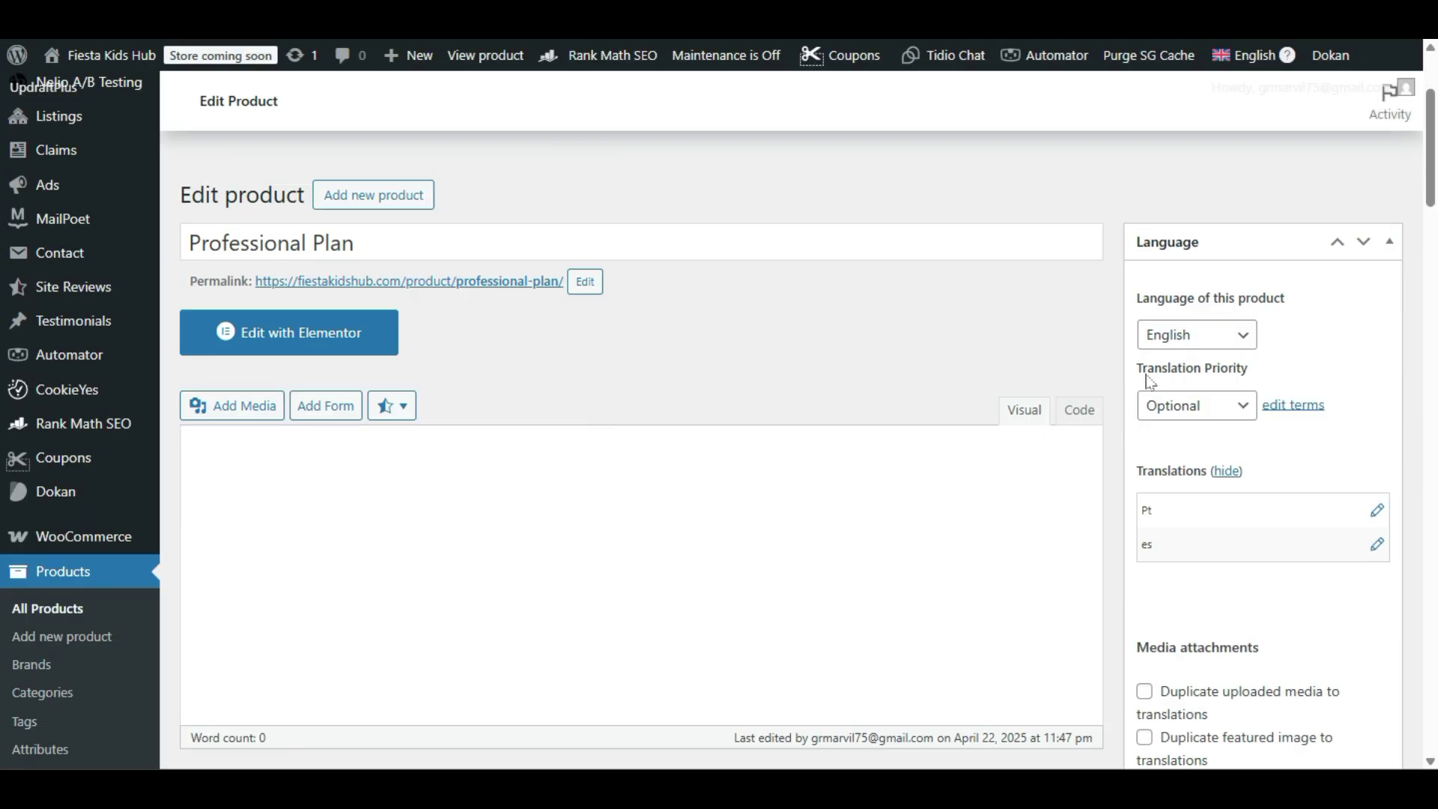
scroll(1120, 554, down, 20)
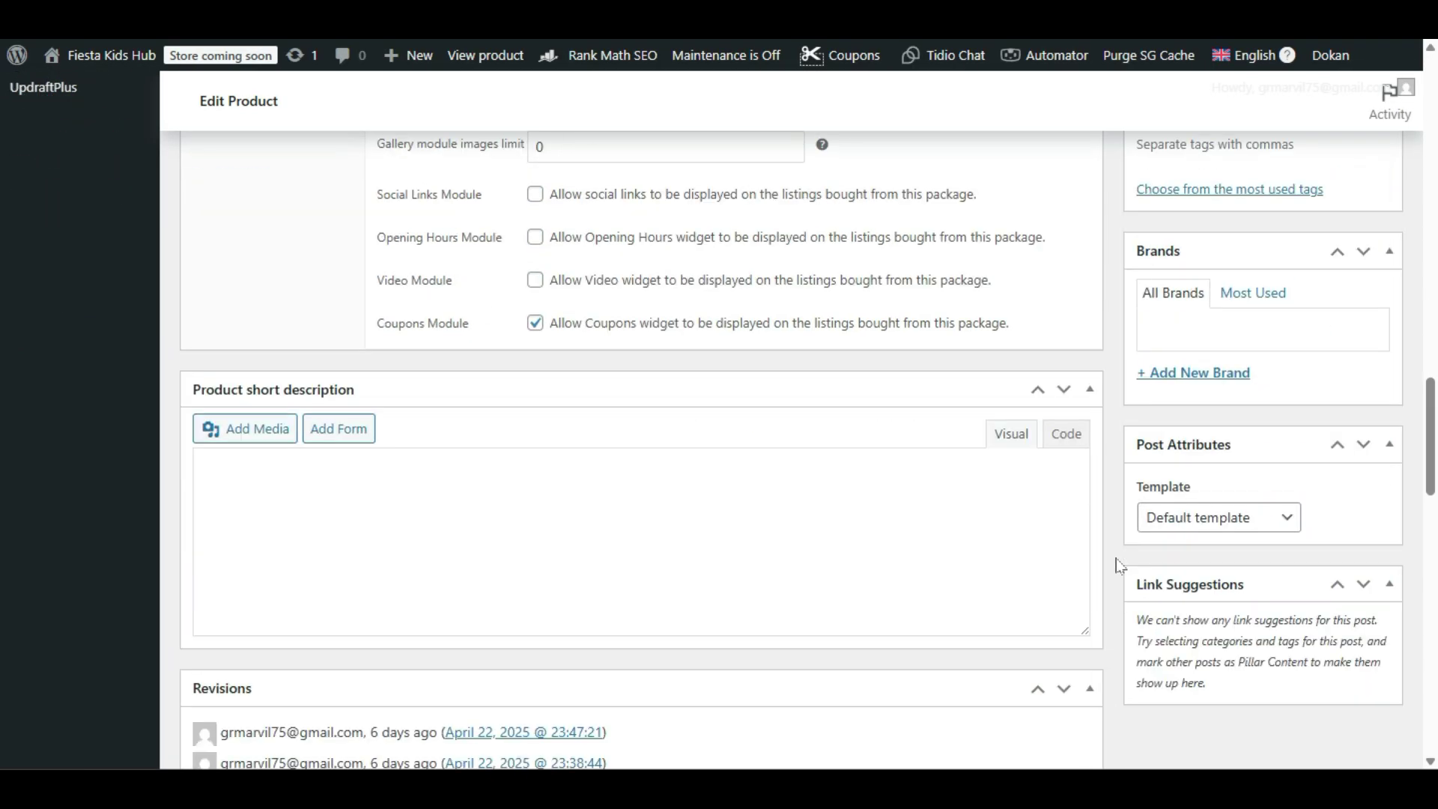
scroll(1120, 567, down, 10)
scroll(1120, 567, up, 10)
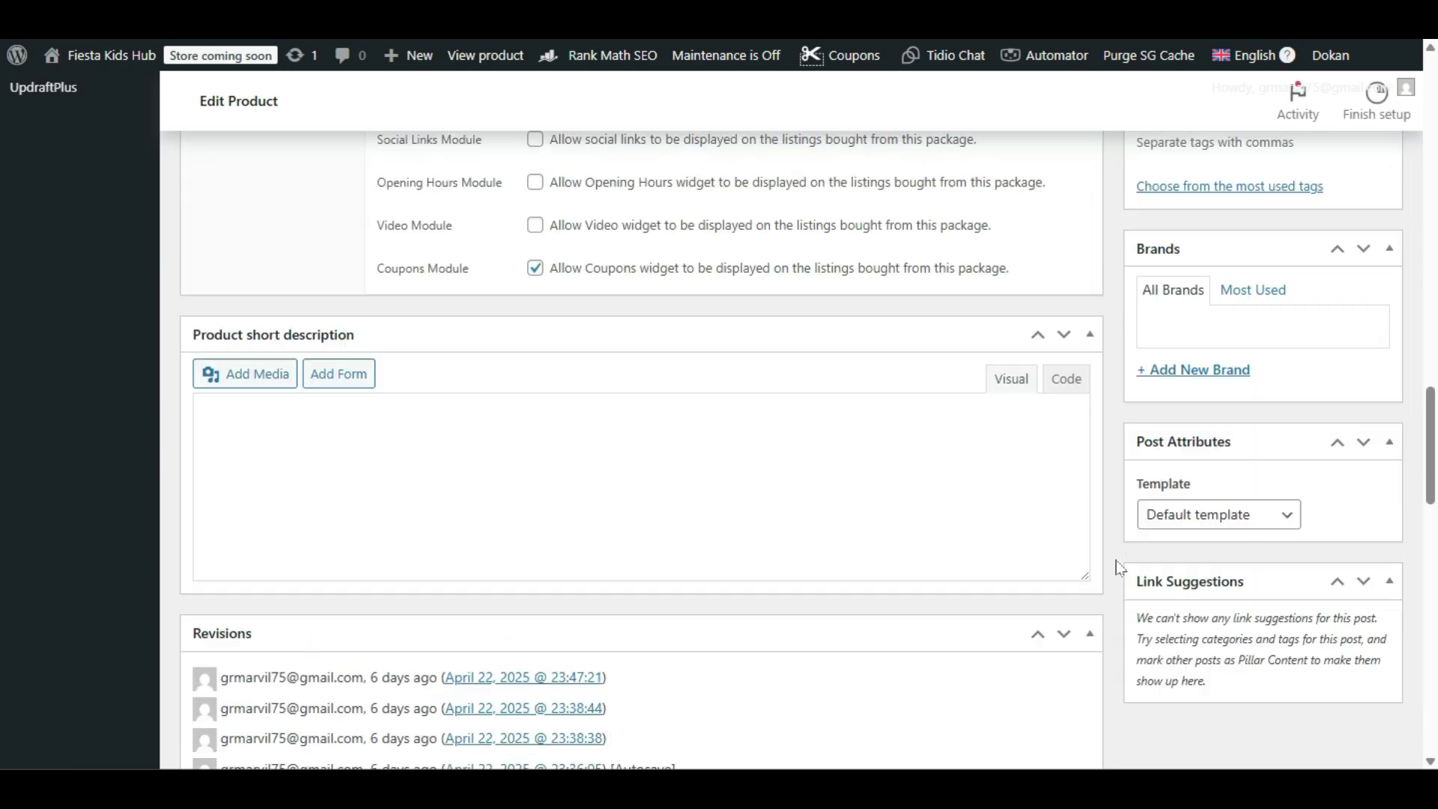
scroll(1118, 567, up, 15)
scroll(1008, 569, down, 15)
scroll(1101, 559, up, 3)
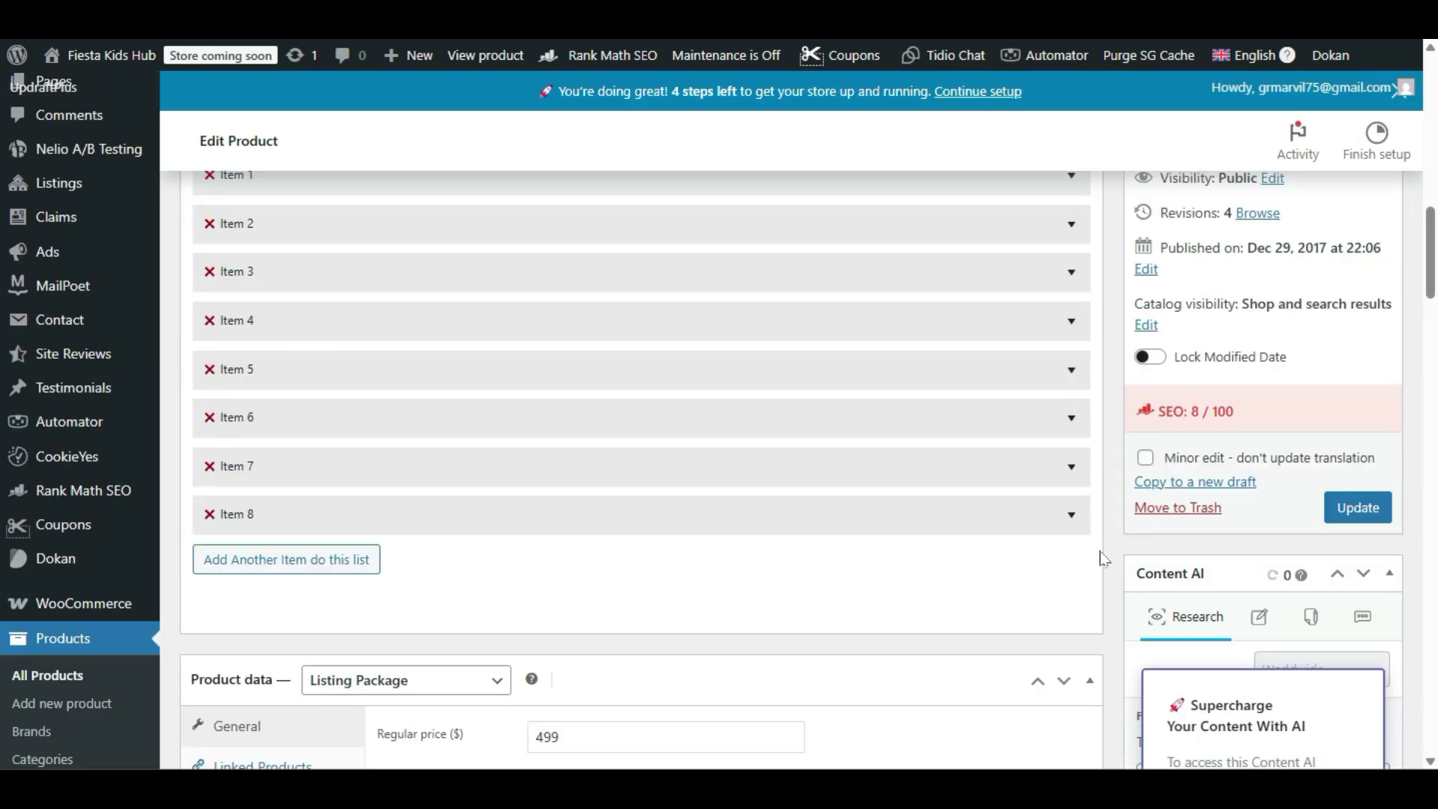
scroll(1102, 558, down, 2)
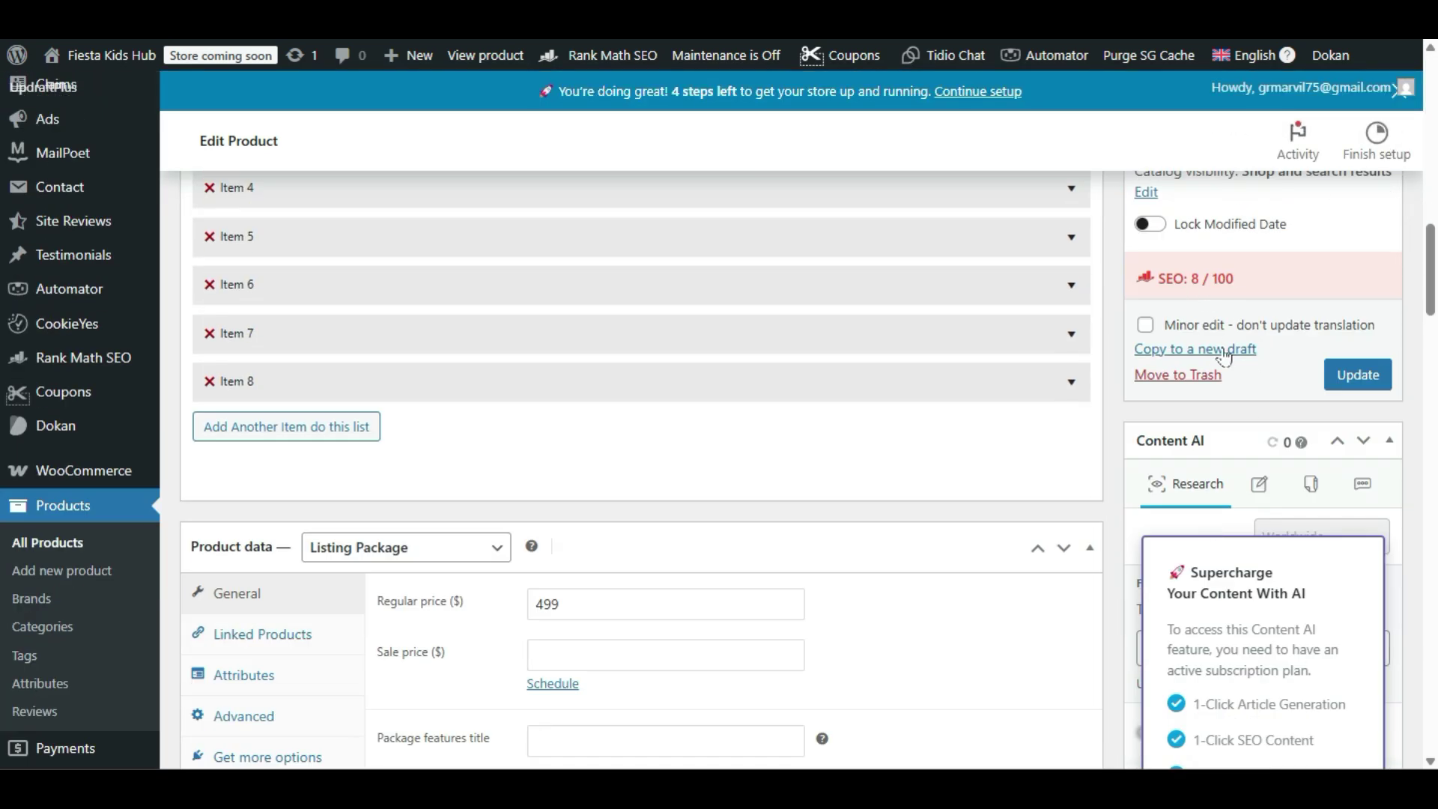
Step: Examine the product's Rank Math SEO section, including the snippet preview, focus keyword field and Basic SEO checks
scroll(1224, 356, down, 15)
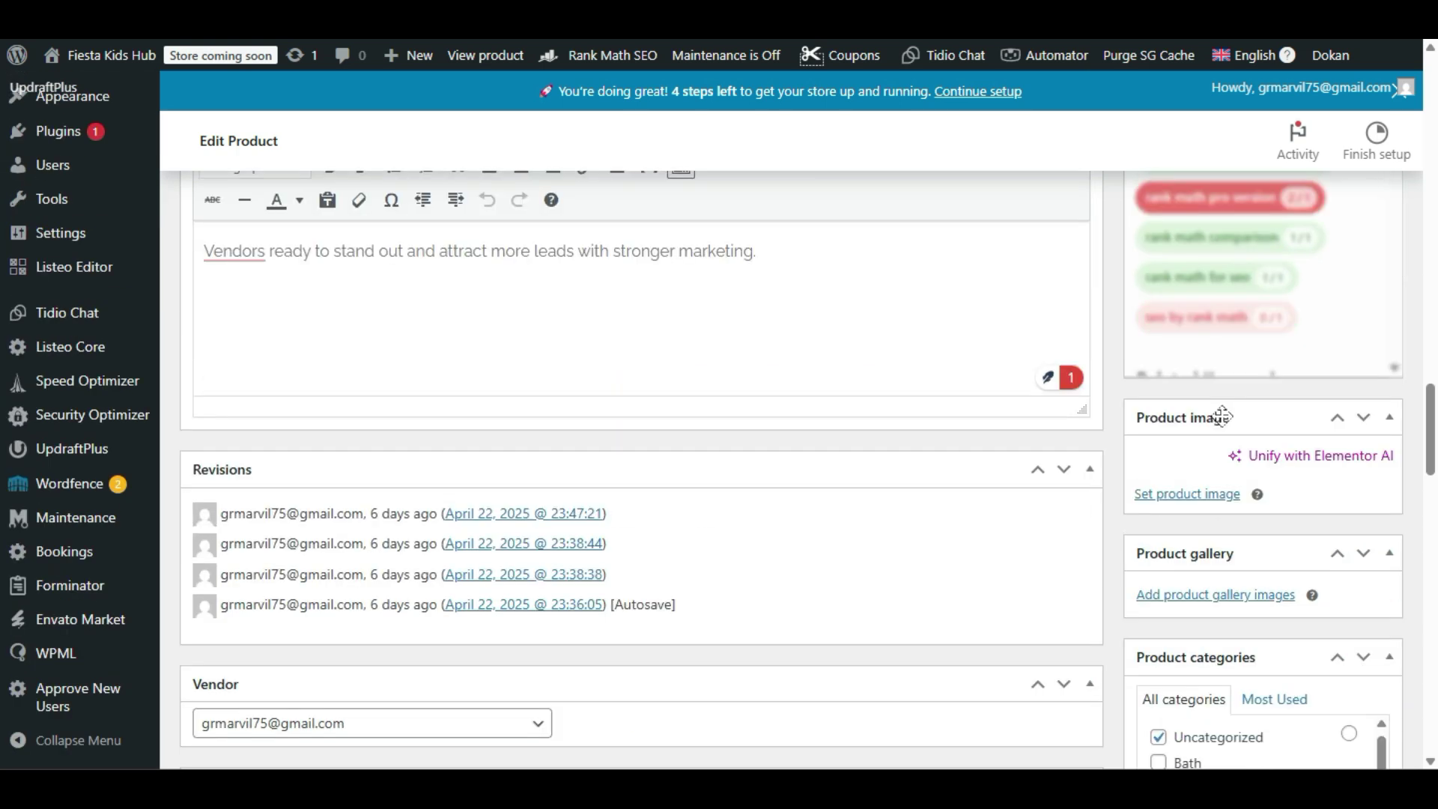
scroll(1221, 416, down, 10)
scroll(1223, 419, up, 5)
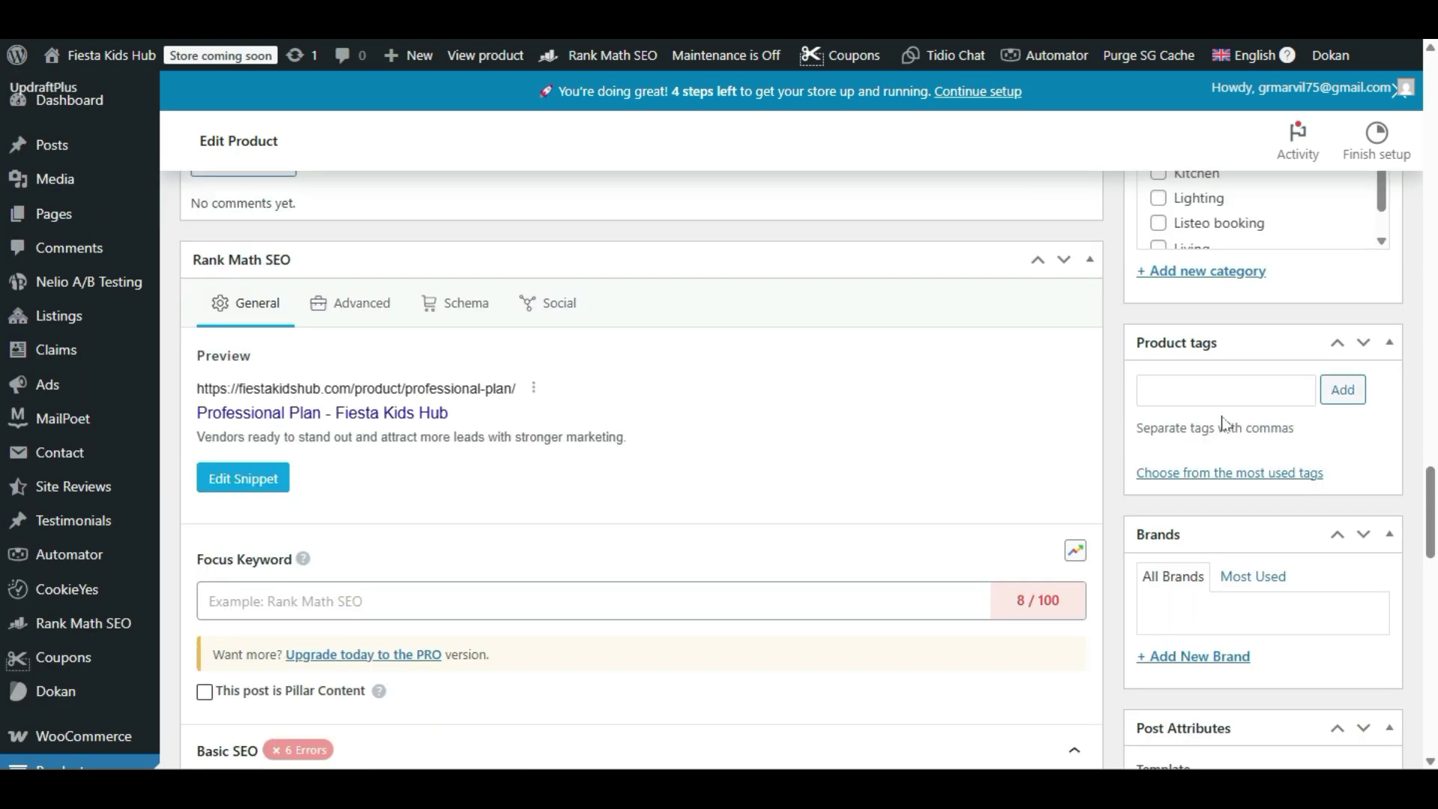
scroll(417, 373, up, 1)
scroll(418, 372, down, 4)
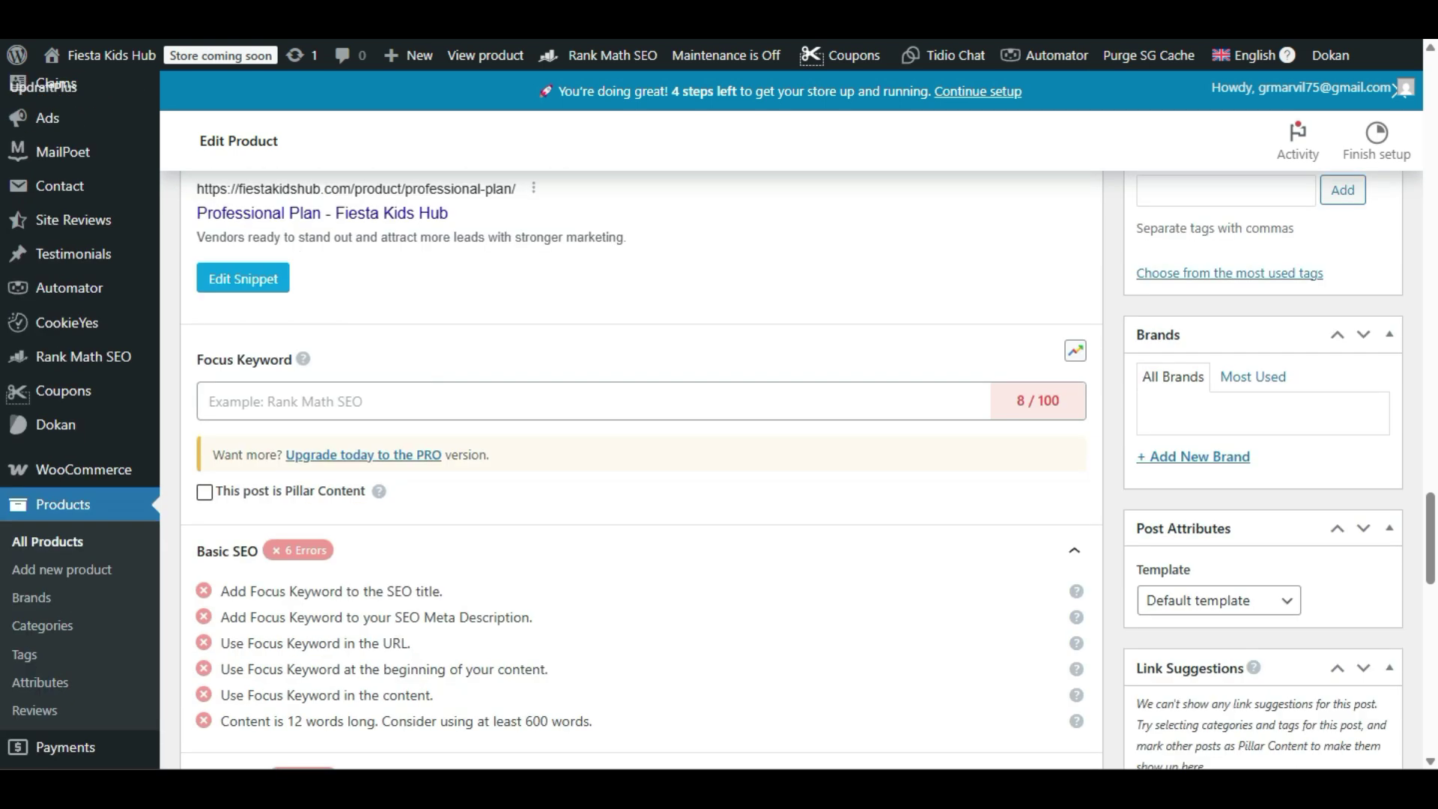
Step: Open the Professional Plan product's snippet editor to view the title, permalink and description, and close it unchanged
click(271, 274)
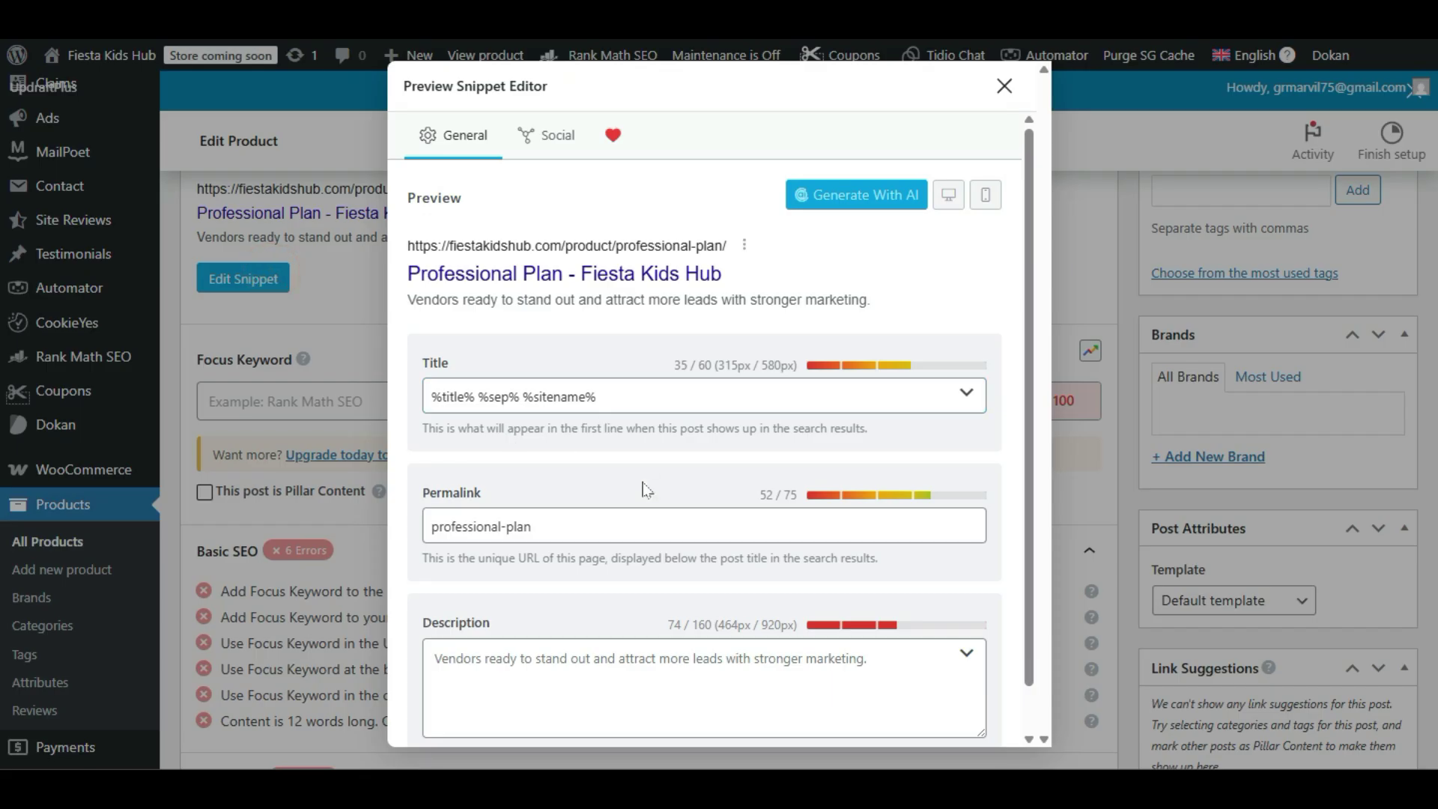
click(1004, 87)
scroll(982, 484, up, 2)
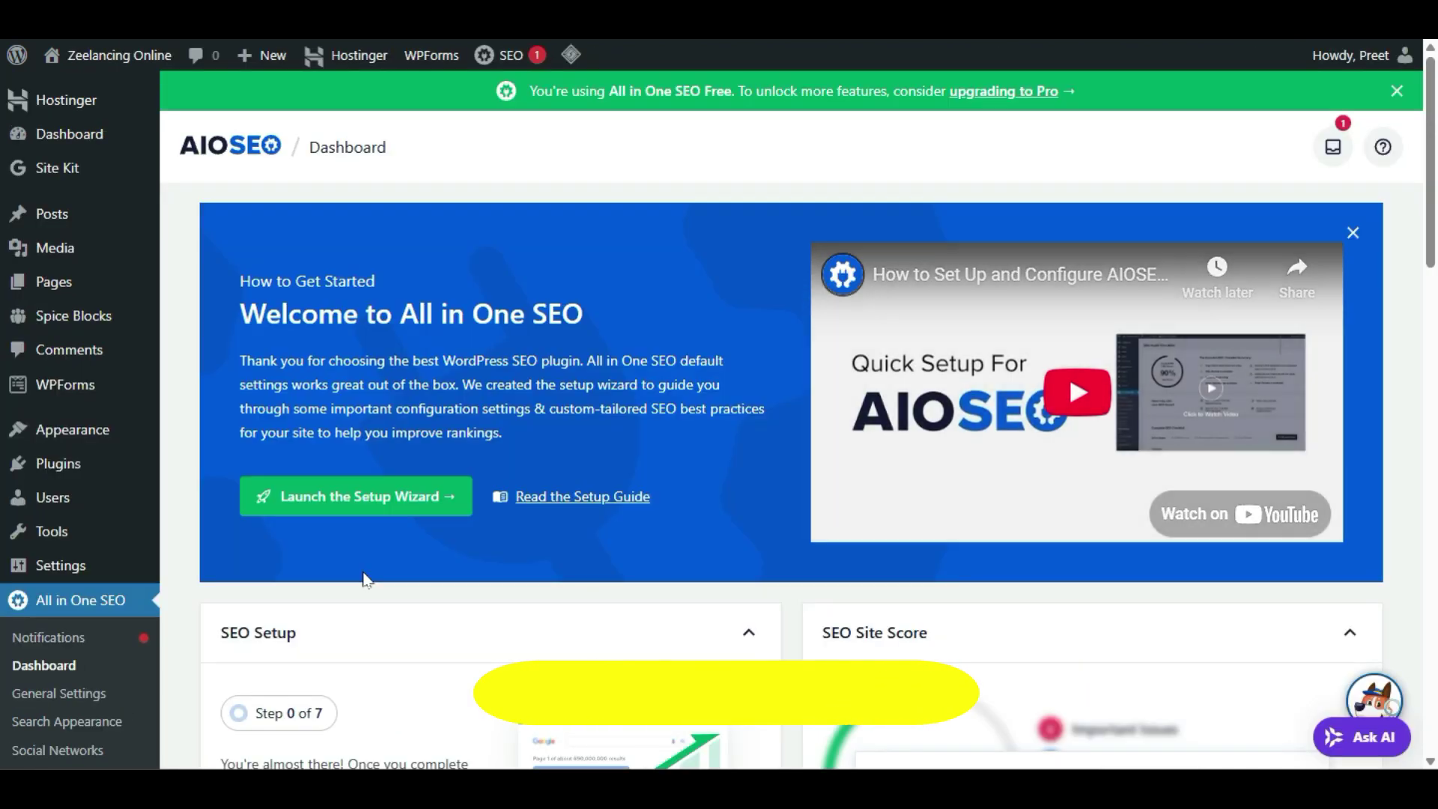
Step: Look over the All in One SEO dashboard and the product's Rank Math SEO and readability checks
scroll(365, 580, down, 3)
scroll(365, 580, down, 2)
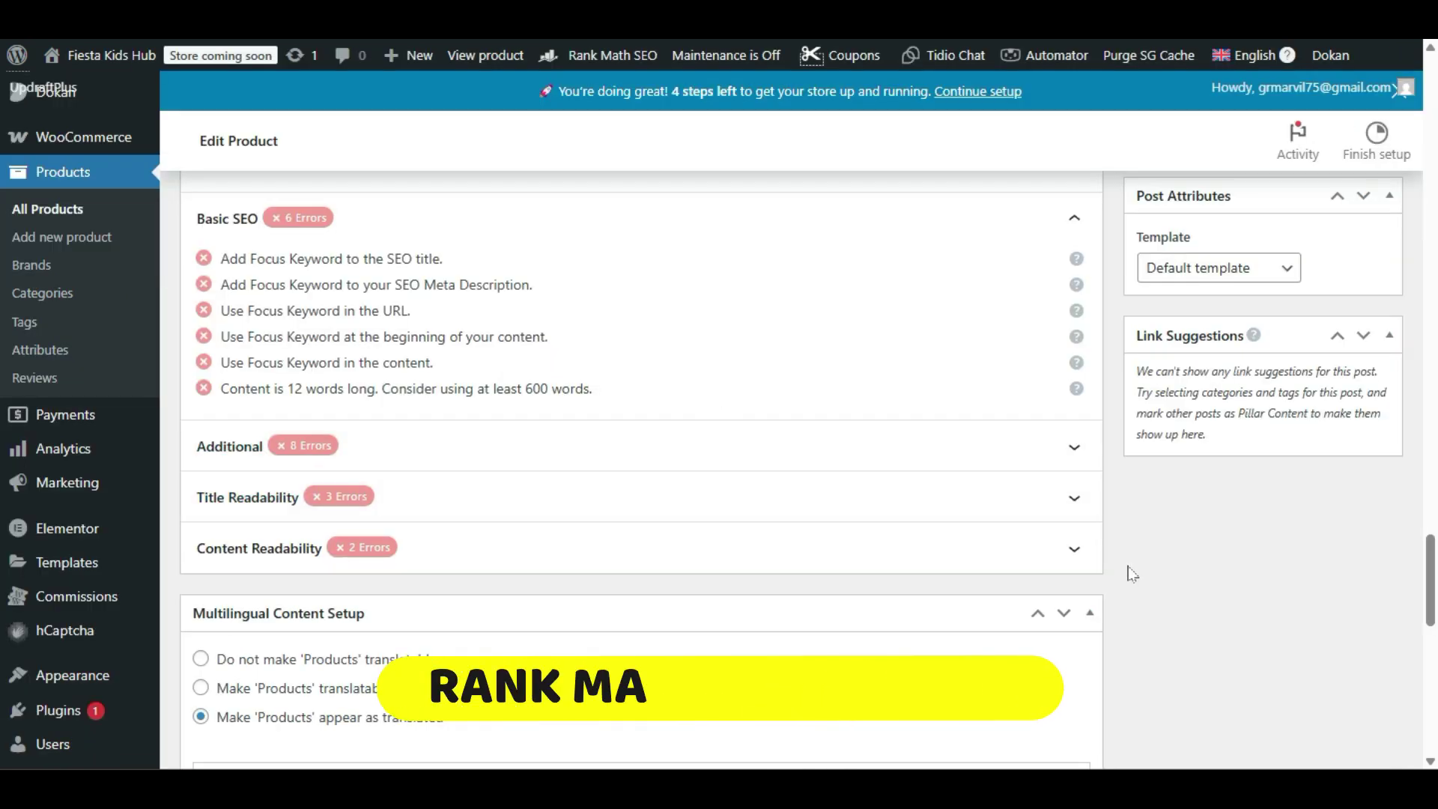
scroll(1131, 574, up, 4)
scroll(1131, 574, down, 3)
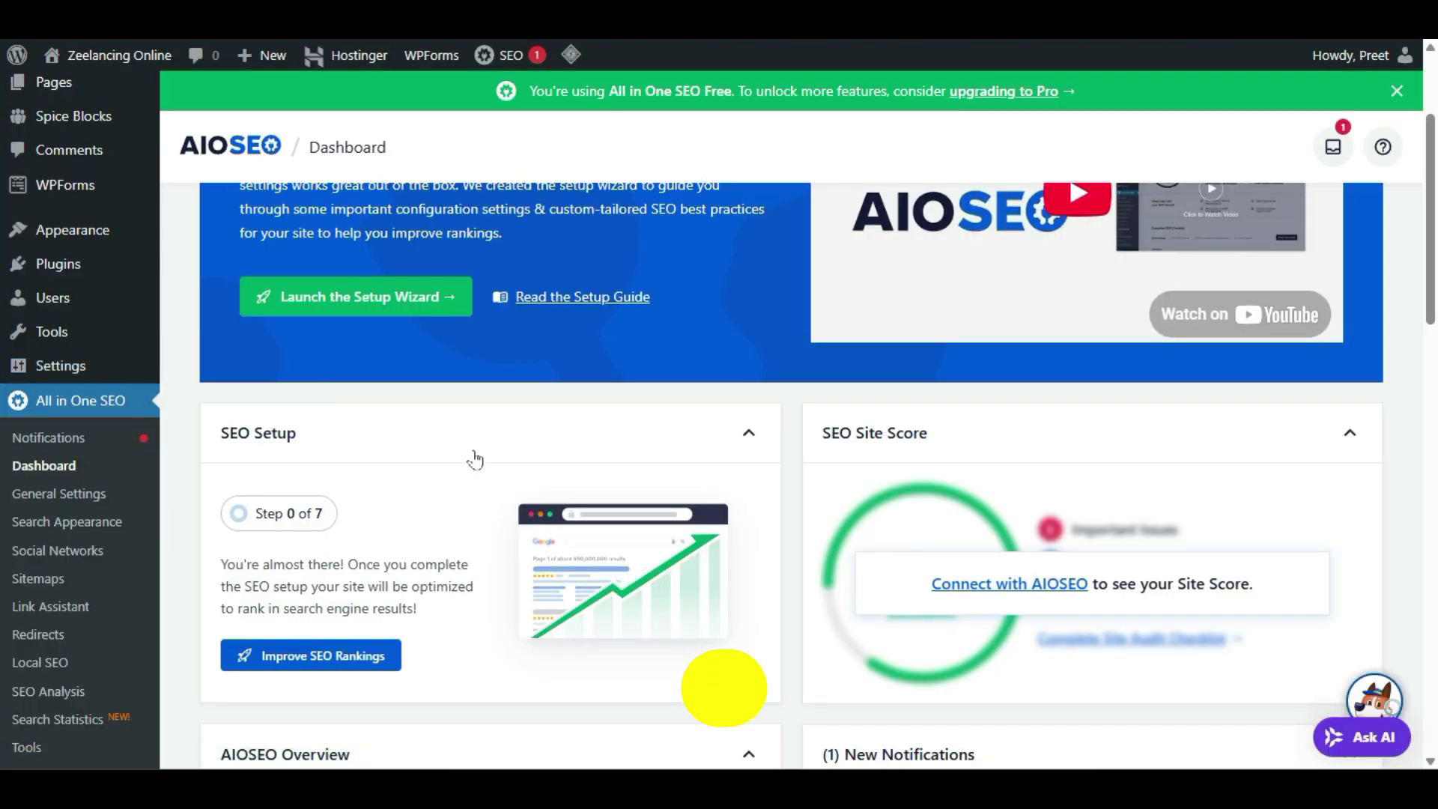
Step: Open All in One SEO's Link Assistant page and examine its listed features and plan requirements
scroll(385, 374, down, 3)
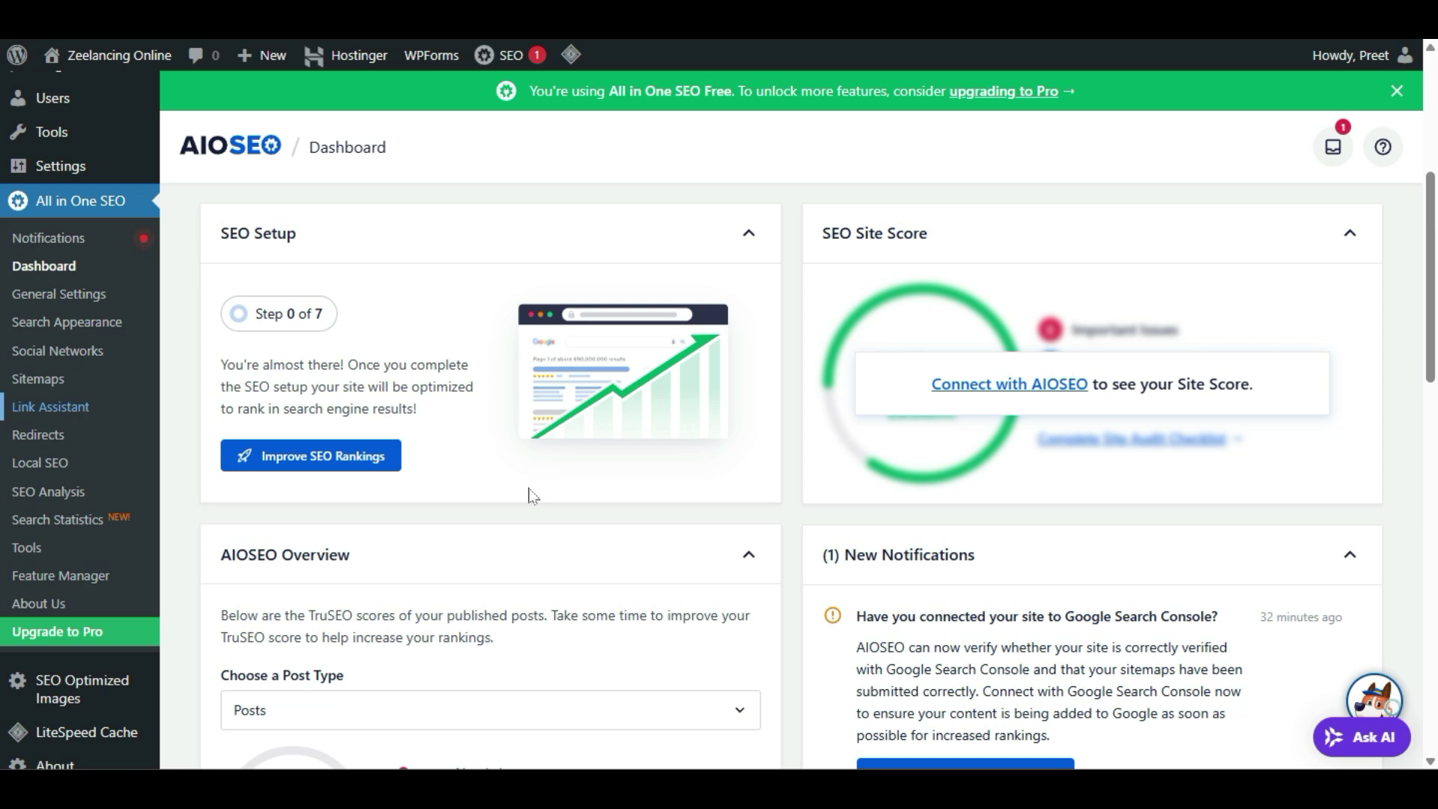
click(153, 411)
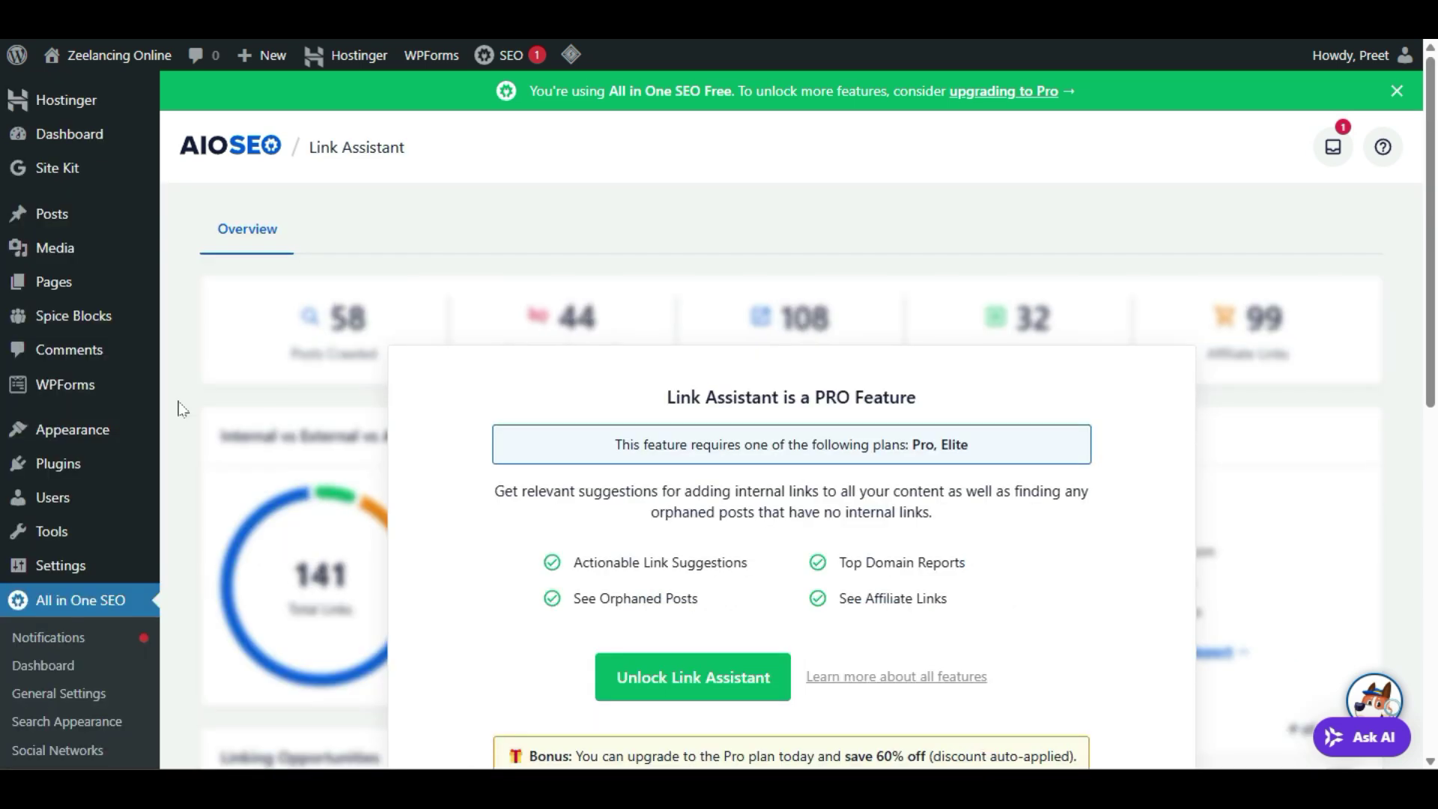
scroll(206, 427, down, 2)
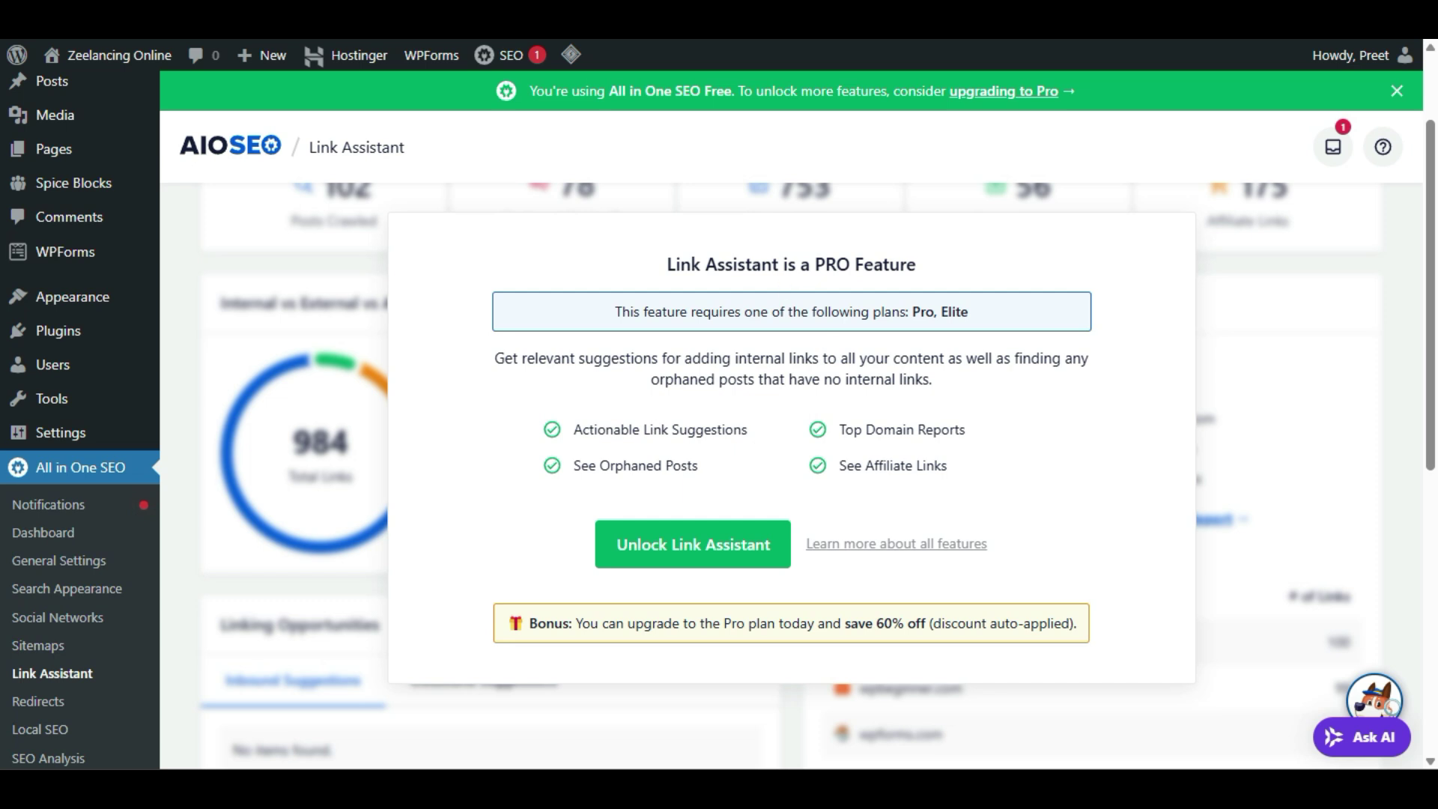
click(772, 423)
drag(569, 419, 752, 444)
click(758, 445)
drag(571, 430, 749, 435)
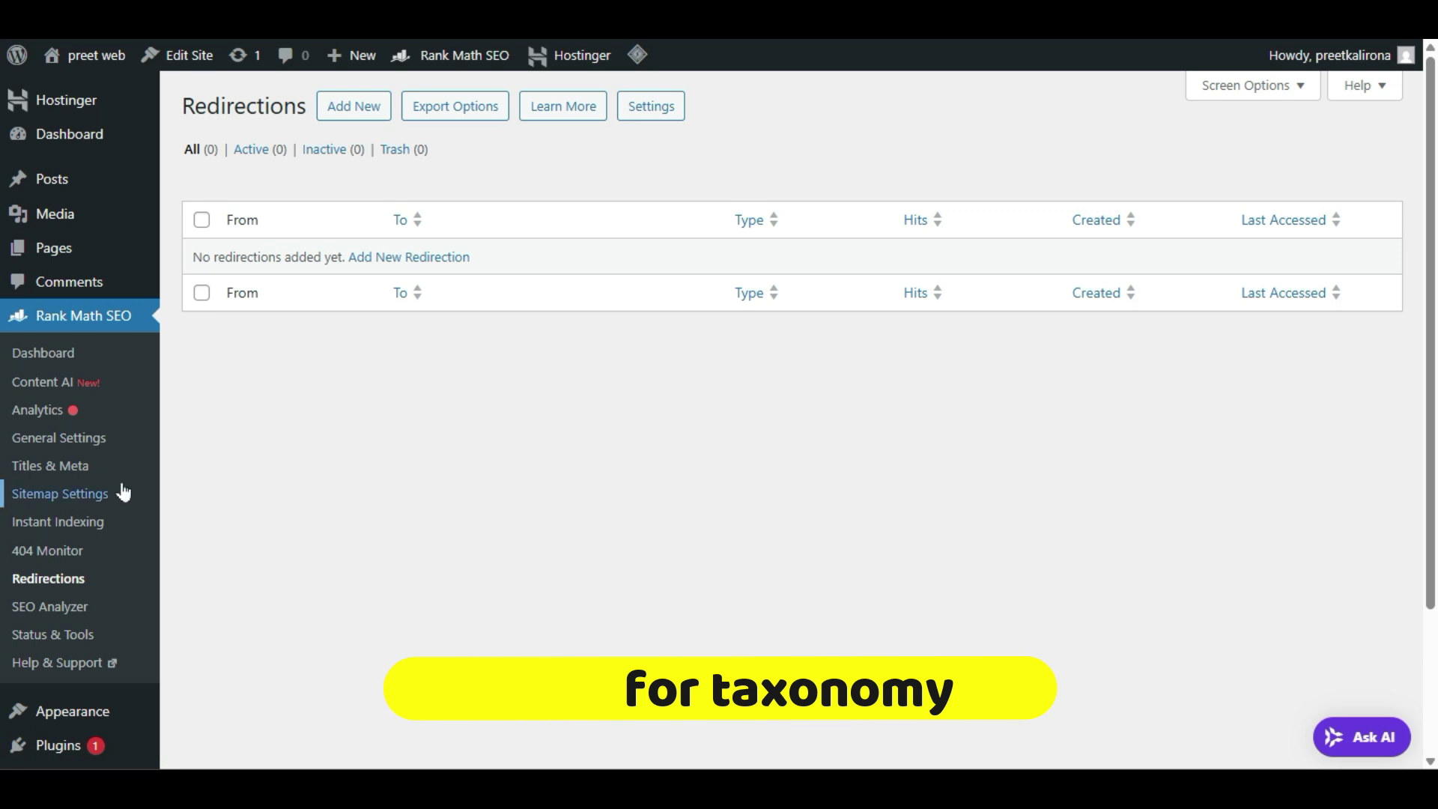
Step: On the Rank Math site, open the Blog post category for editing
click(67, 476)
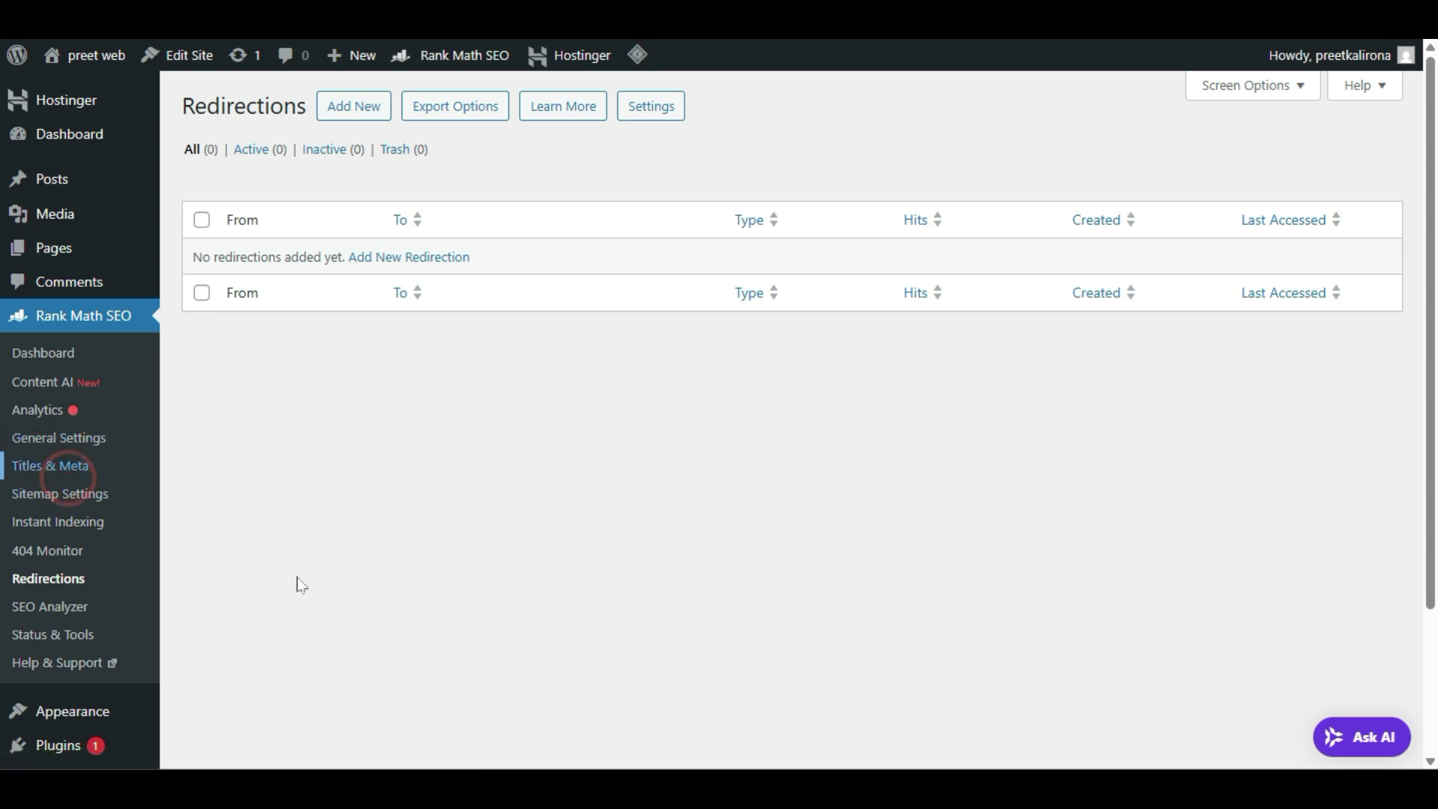
mouse_move(52, 179)
click(234, 245)
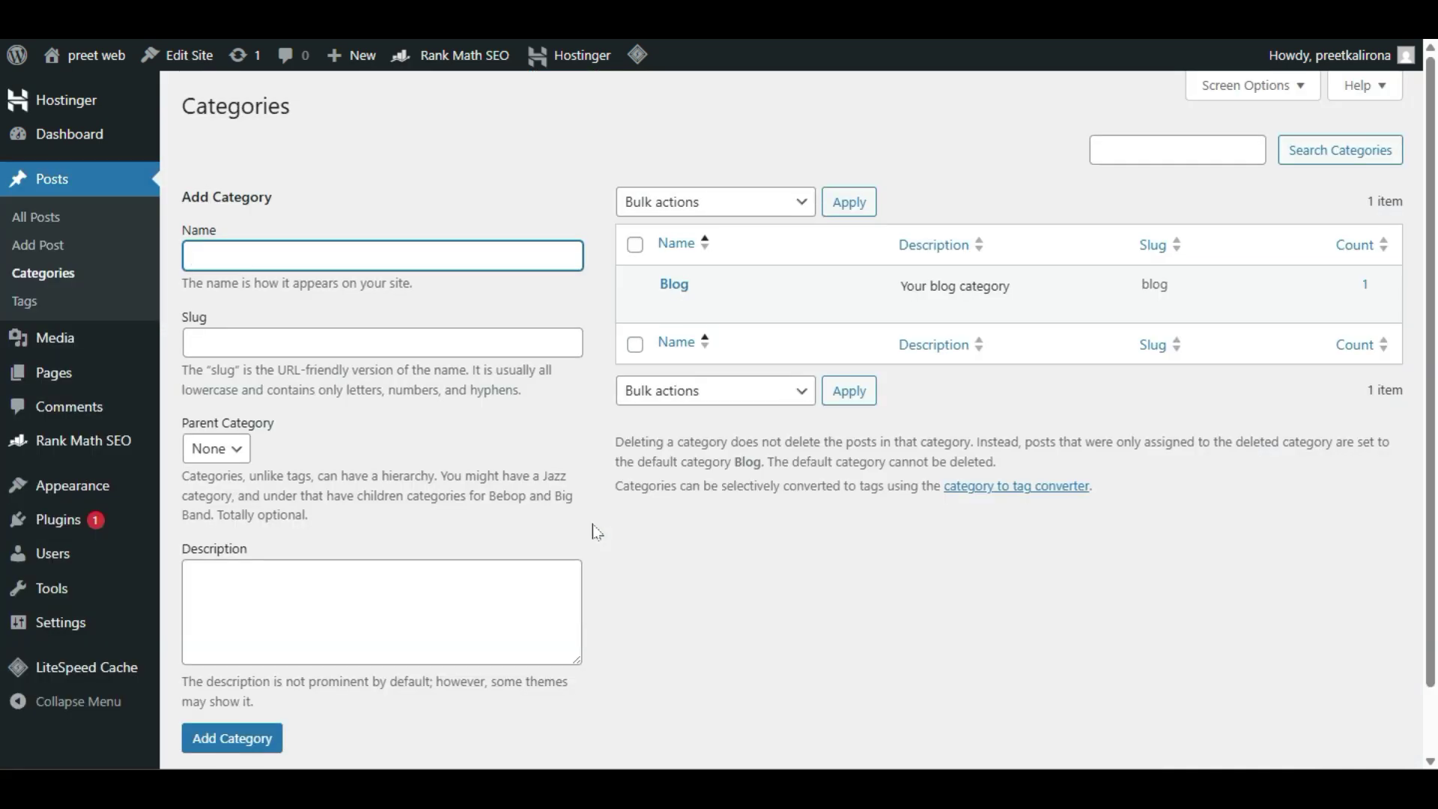
mouse_move(678, 315)
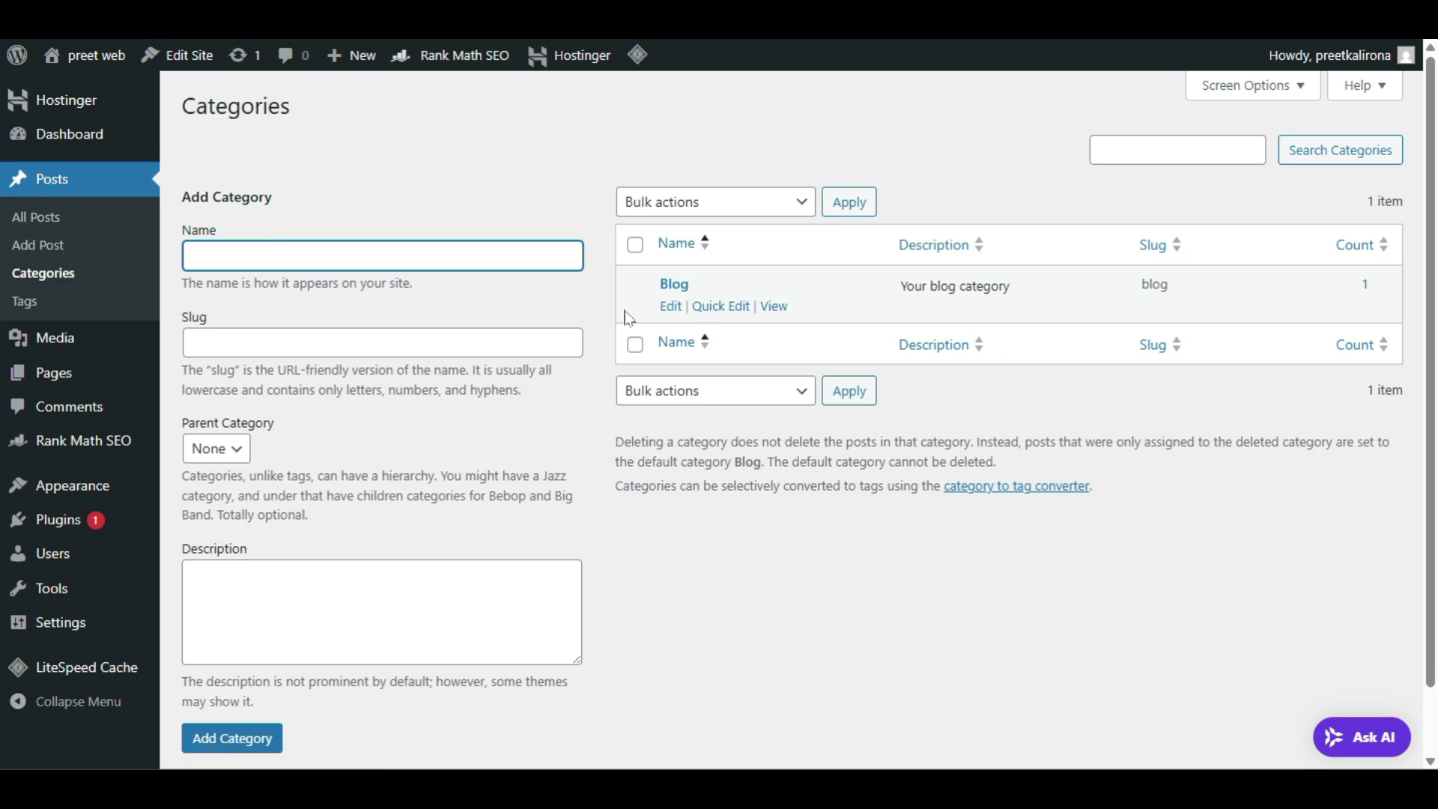
click(670, 308)
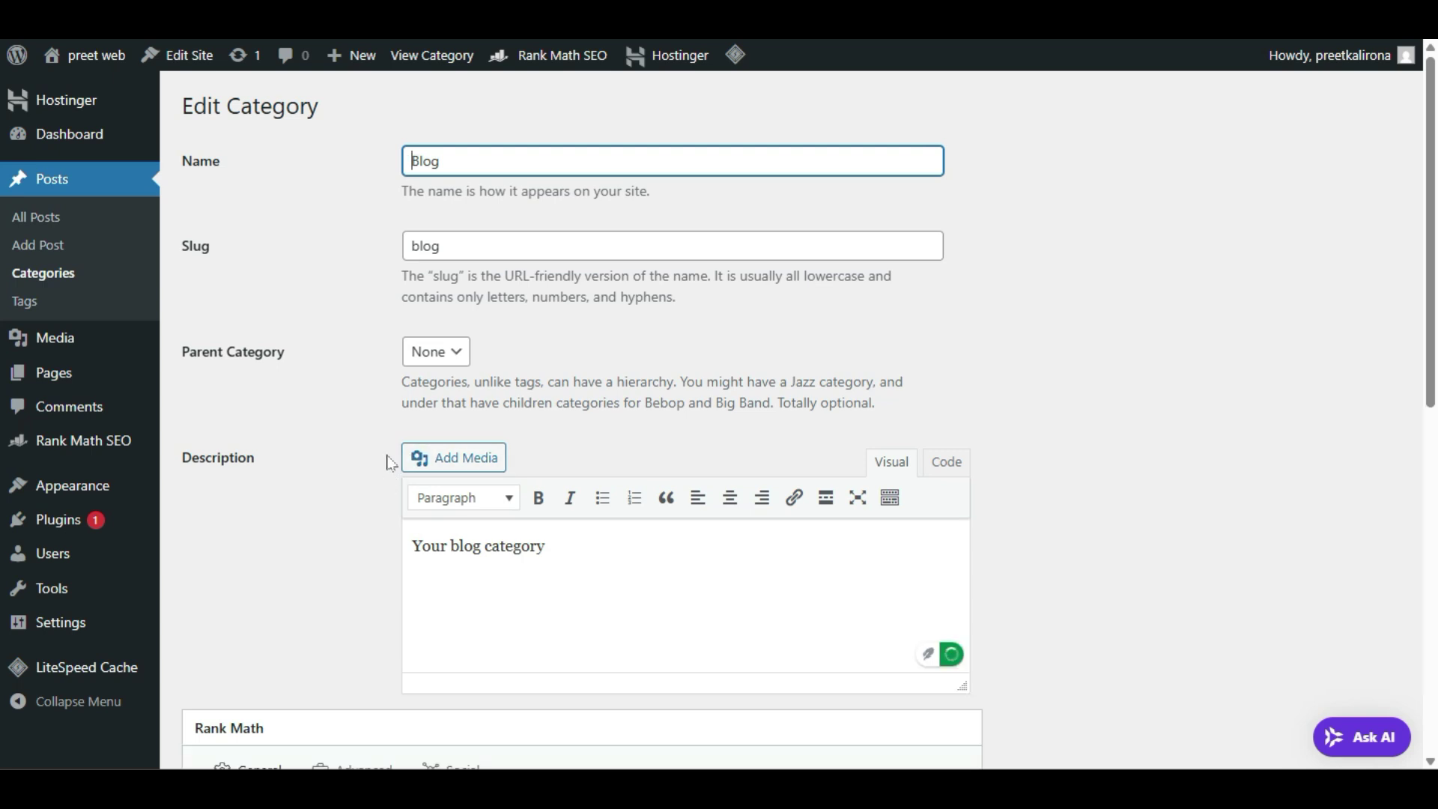
Step: Examine the Blog category's Rank Math section and the taxonomy SEO entry among All in One SEO's Pro features
scroll(364, 393, down, 5)
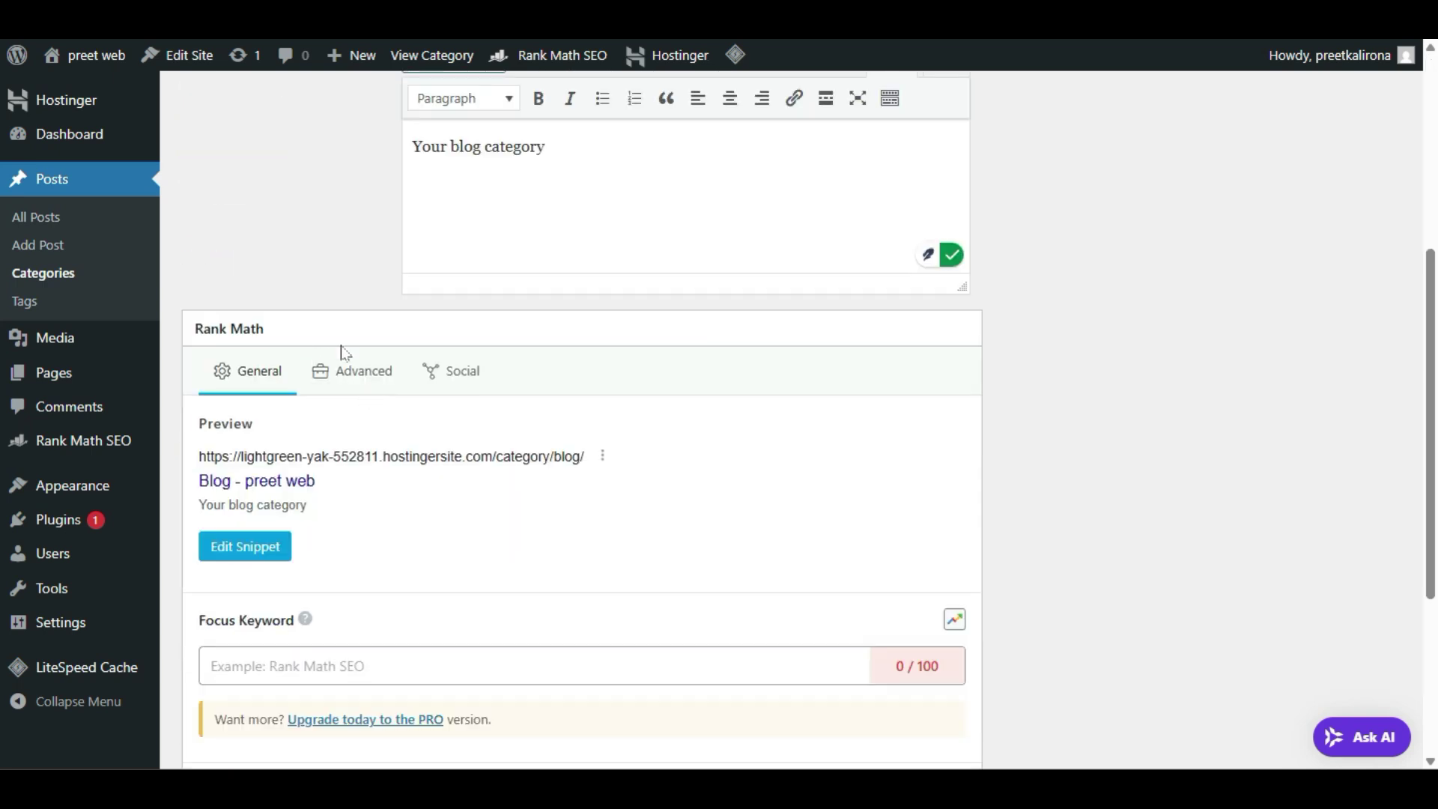
scroll(330, 477, down, 2)
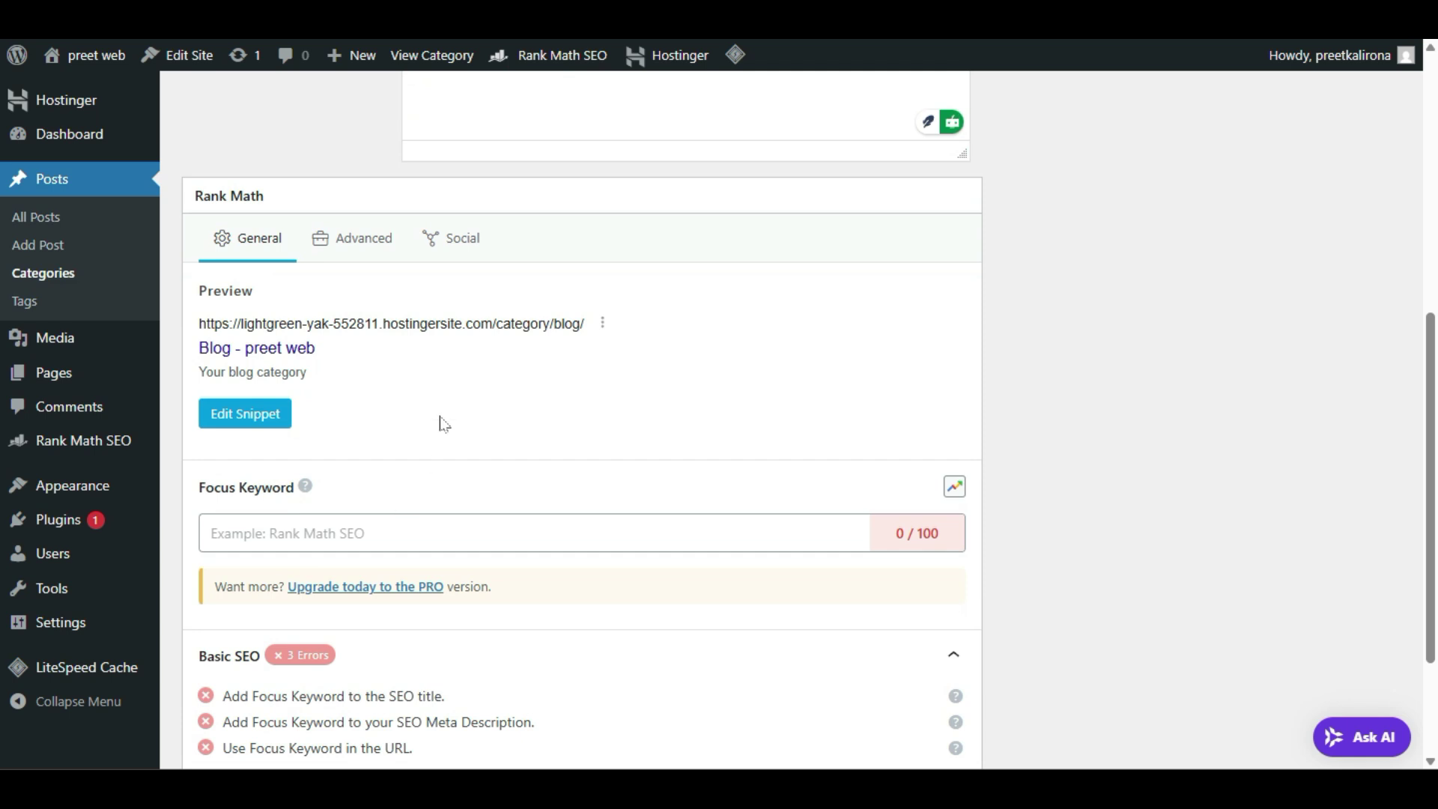
scroll(505, 491, up, 3)
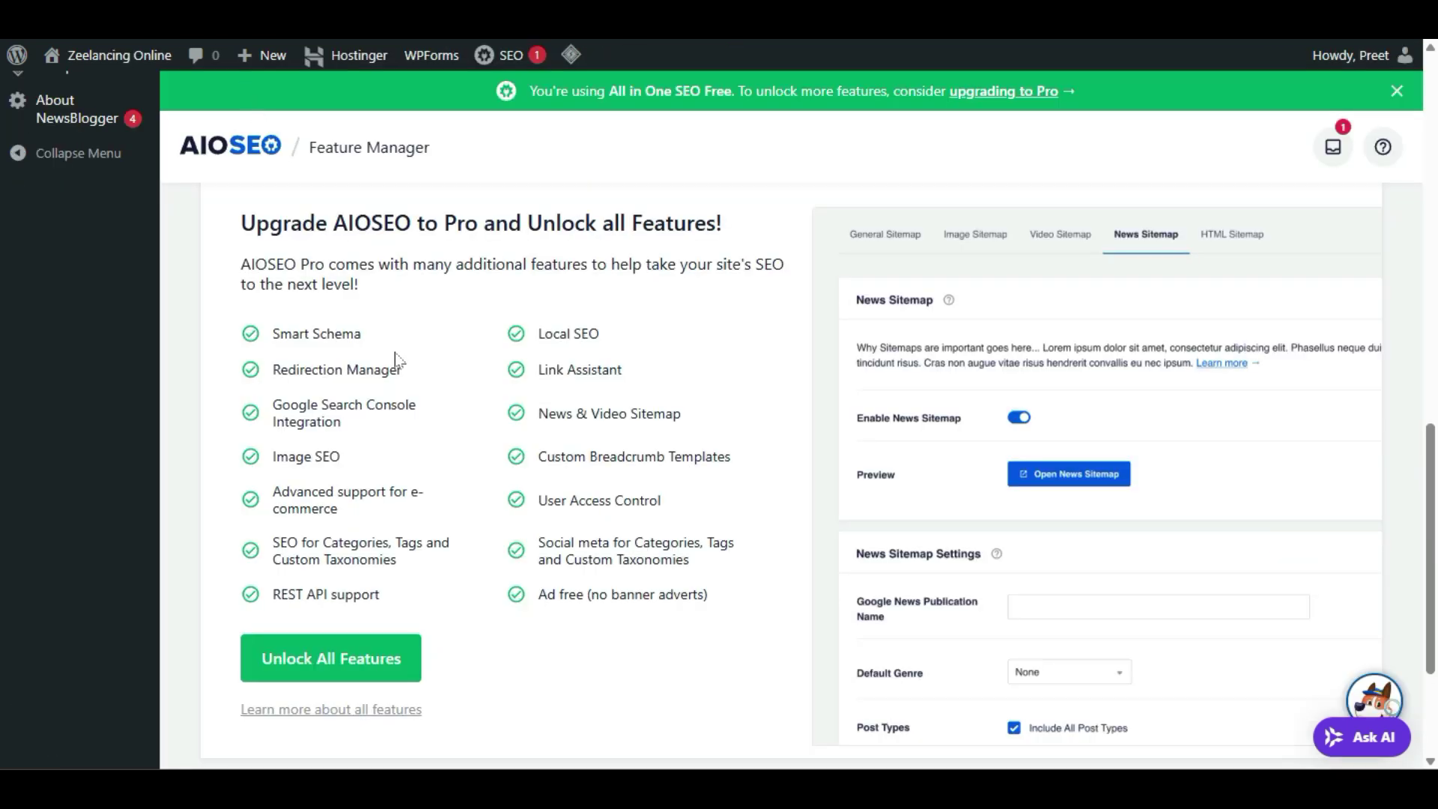
drag(416, 564, 268, 553)
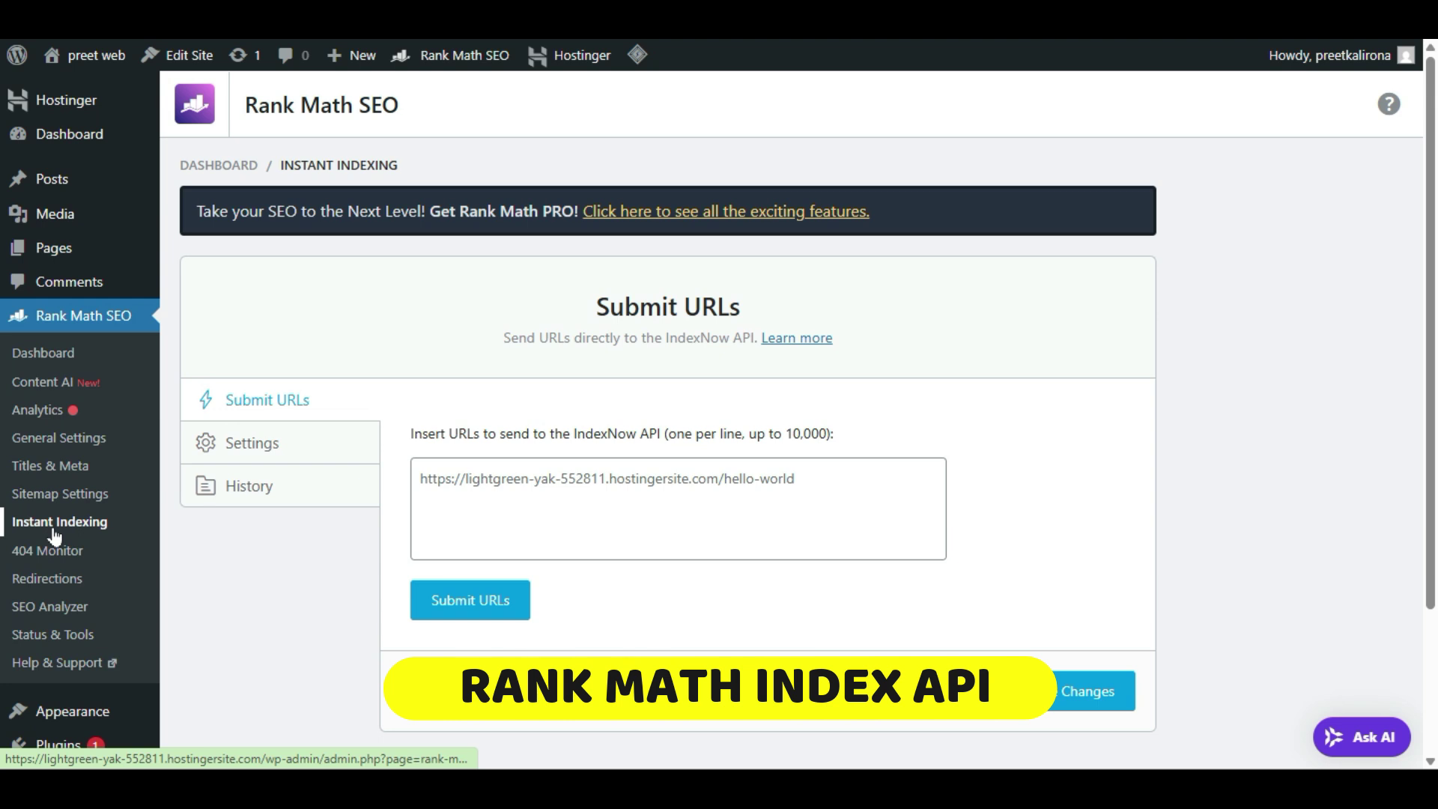
Step: Review Rank Math's Instant Indexing settings for auto-submit post types, API key and key location, and save them
click(262, 448)
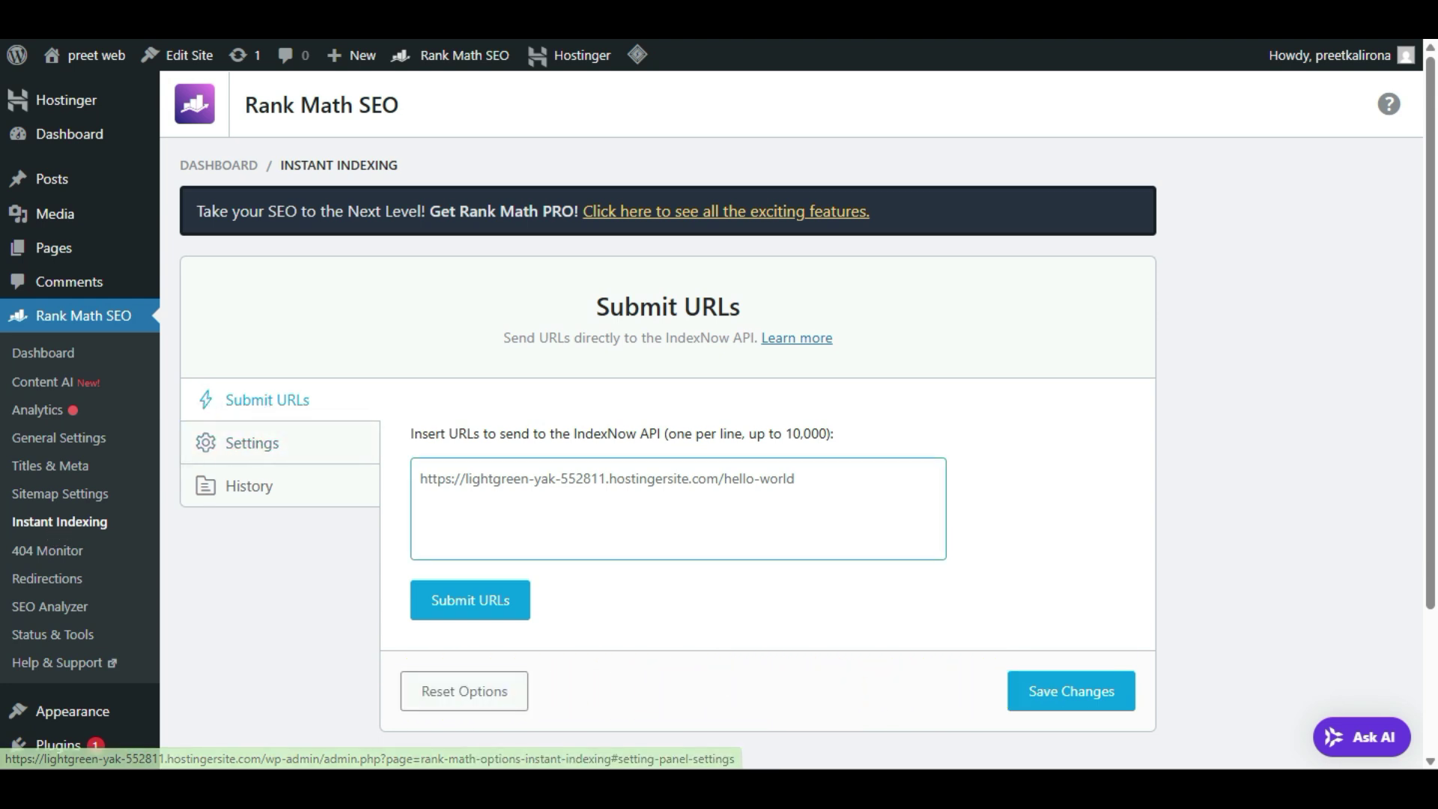
click(274, 452)
scroll(442, 479, down, 1)
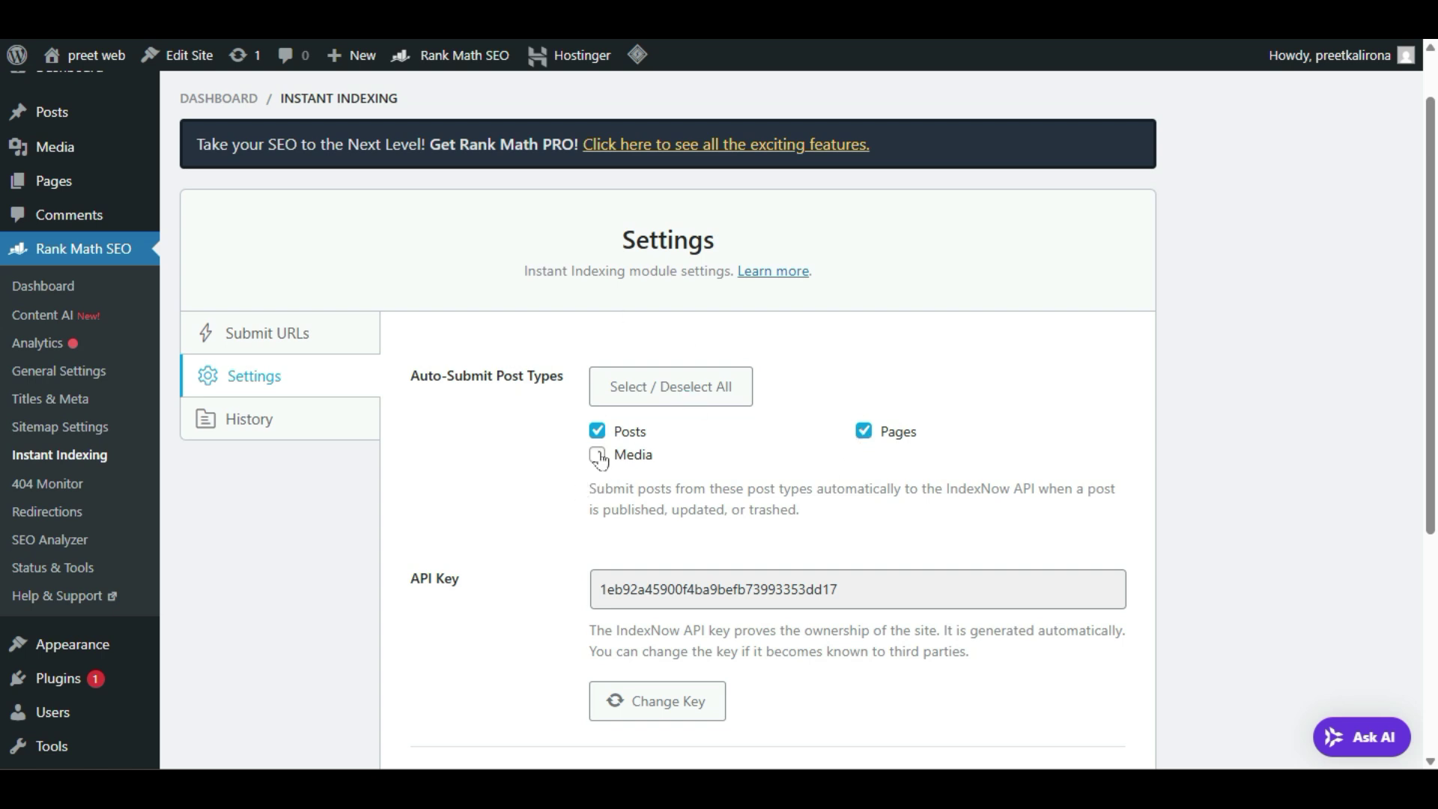
scroll(450, 527, down, 3)
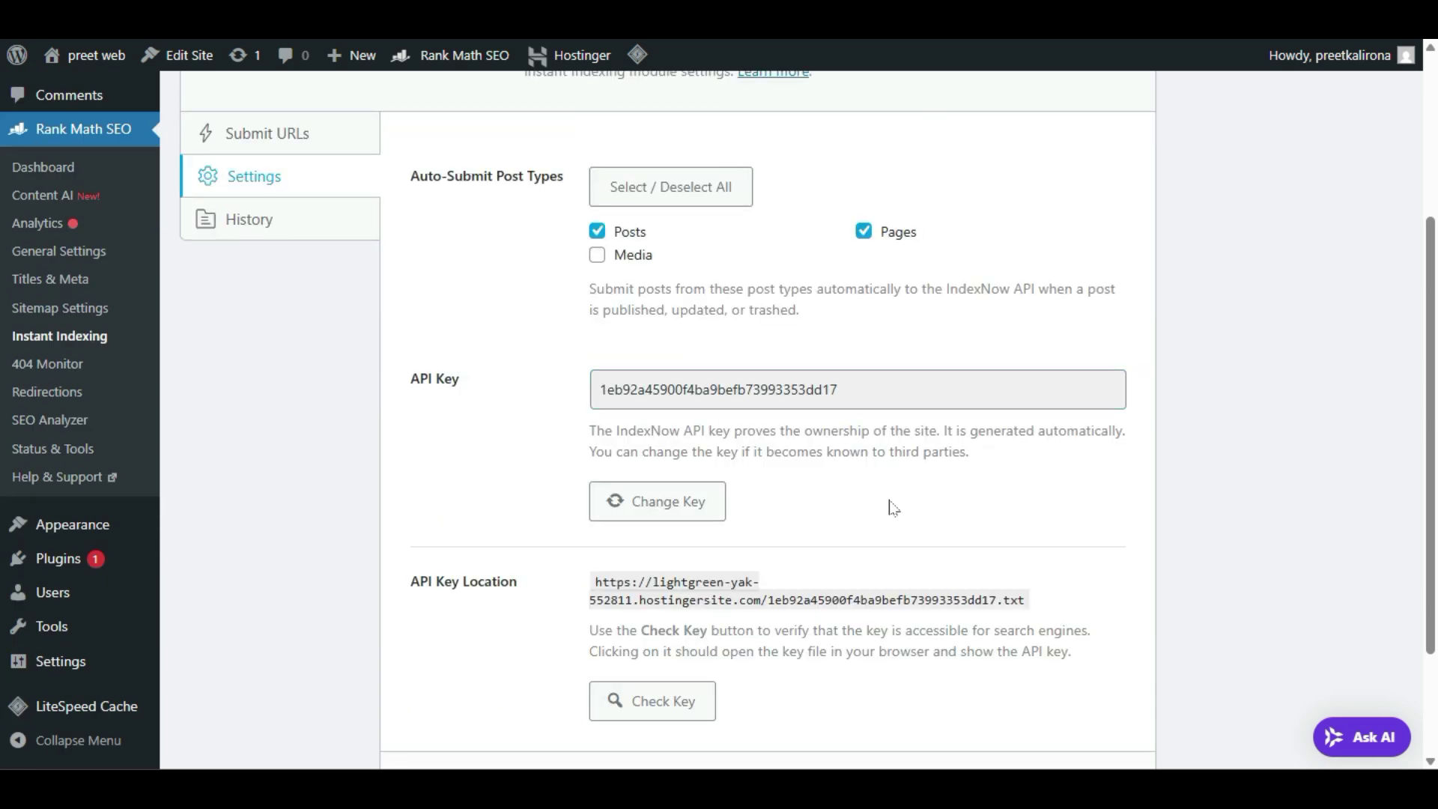
scroll(640, 476, down, 2)
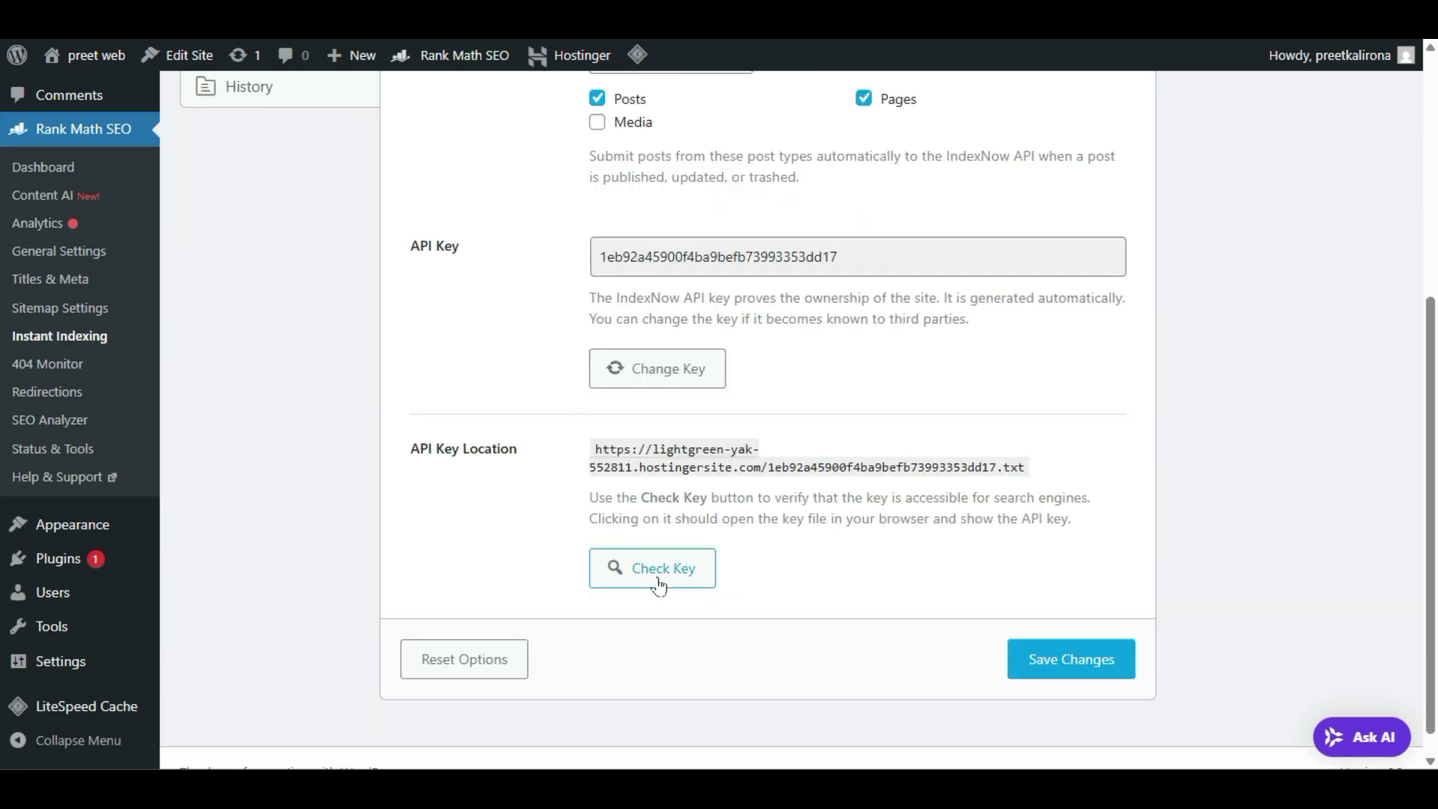
click(1099, 657)
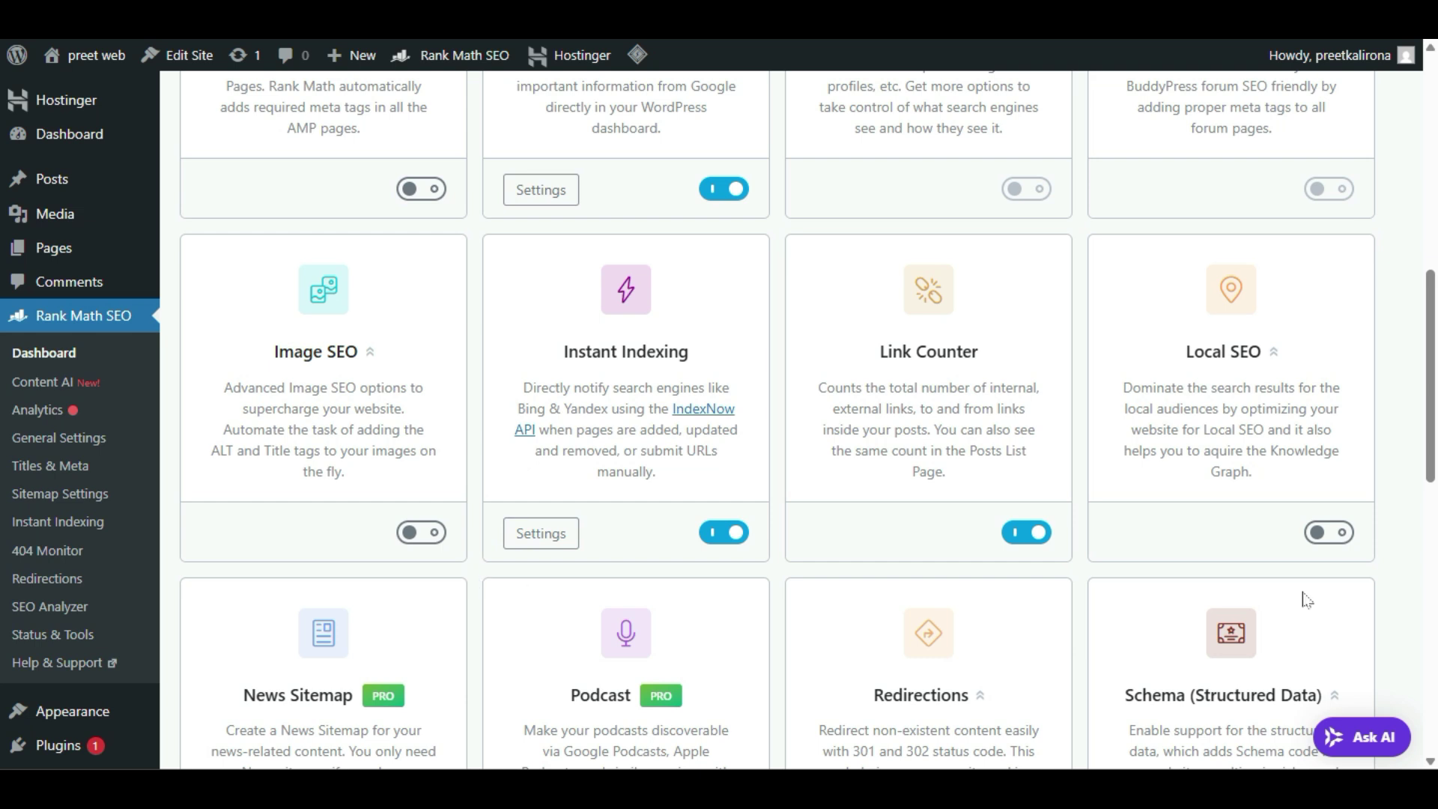
Step: Enable the Local SEO module among the Rank Math modules
scroll(99, 331, up, 3)
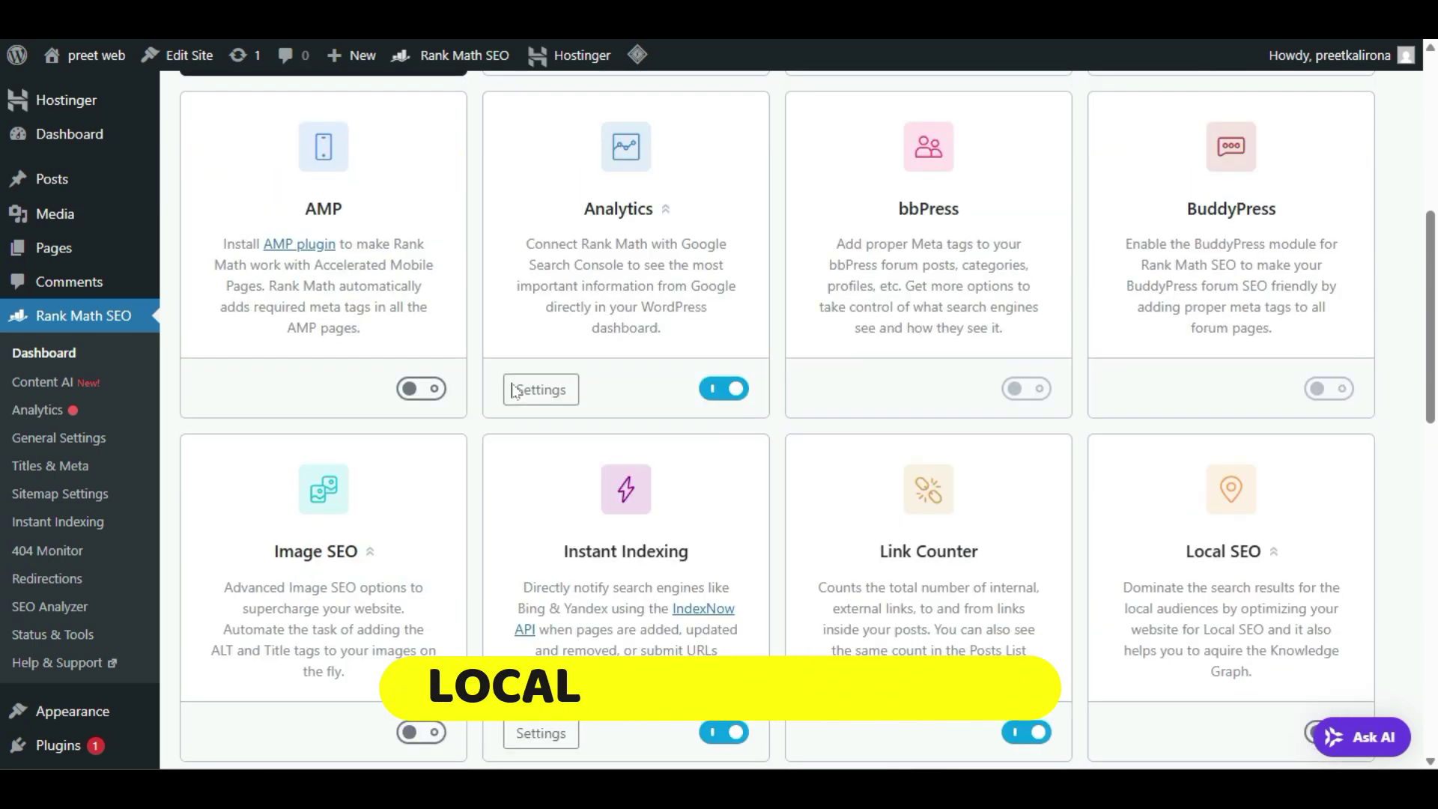
scroll(831, 375, up, 6)
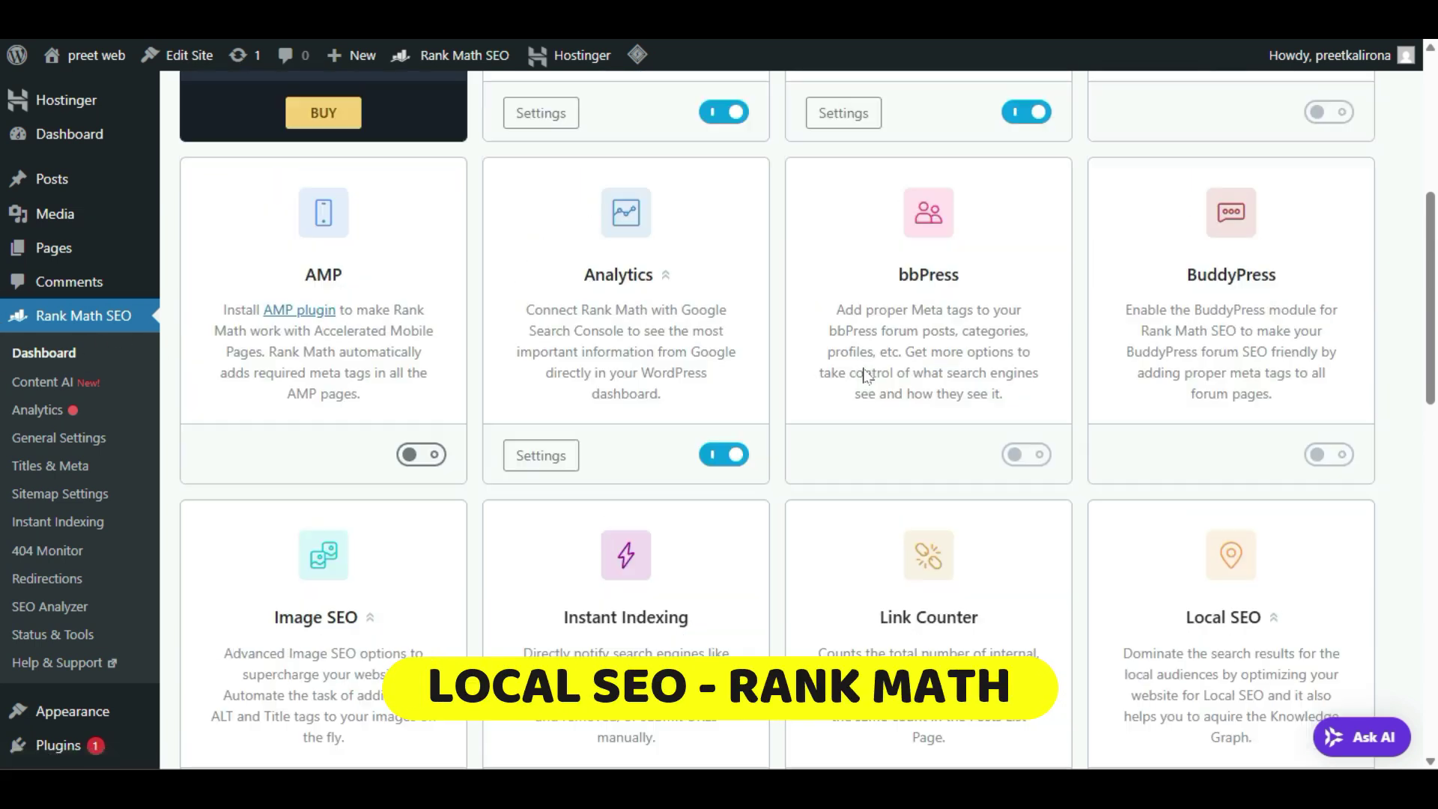
scroll(777, 507, down, 7)
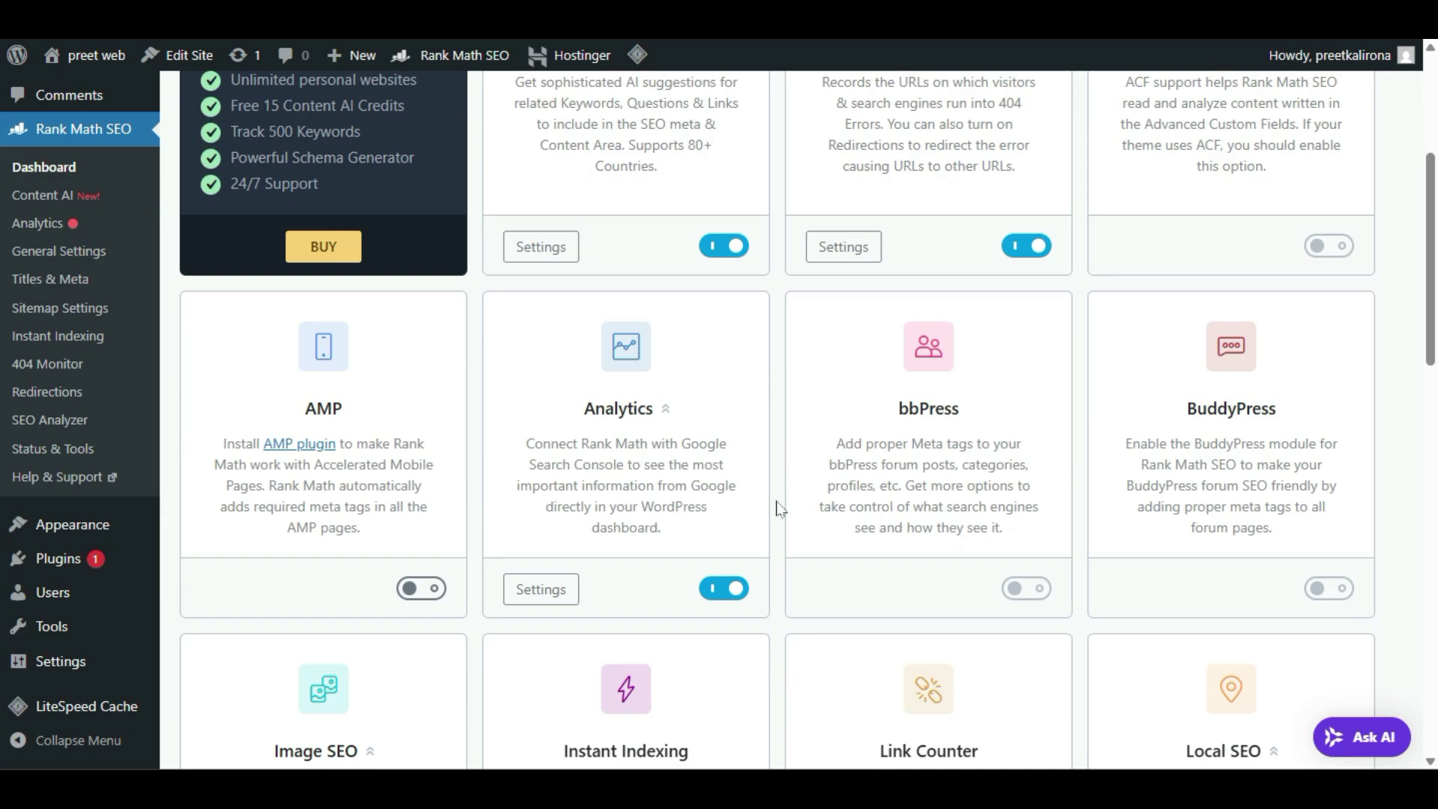
scroll(779, 510, up, 3)
scroll(779, 510, down, 6)
scroll(779, 510, down, 2)
scroll(779, 509, up, 3)
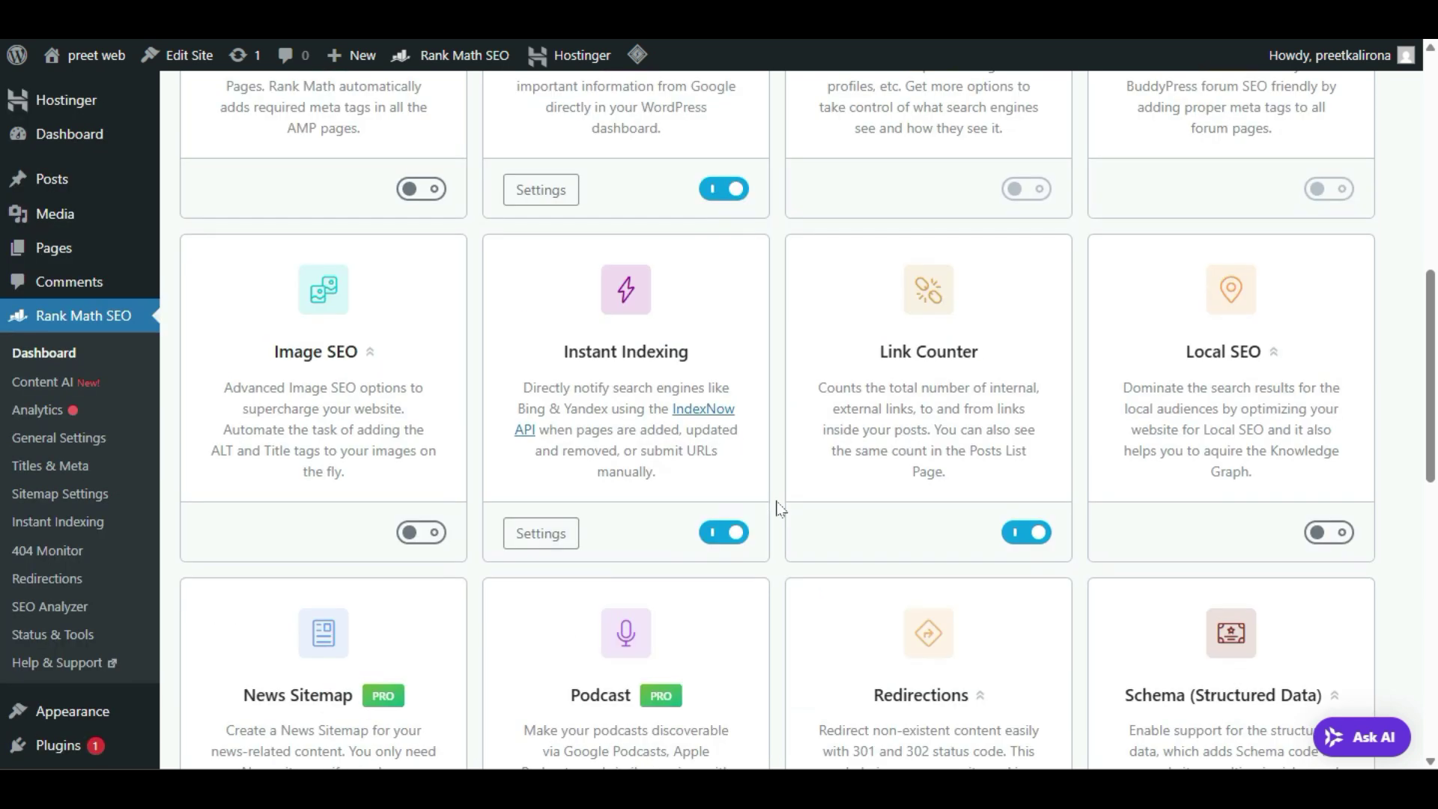
click(1317, 530)
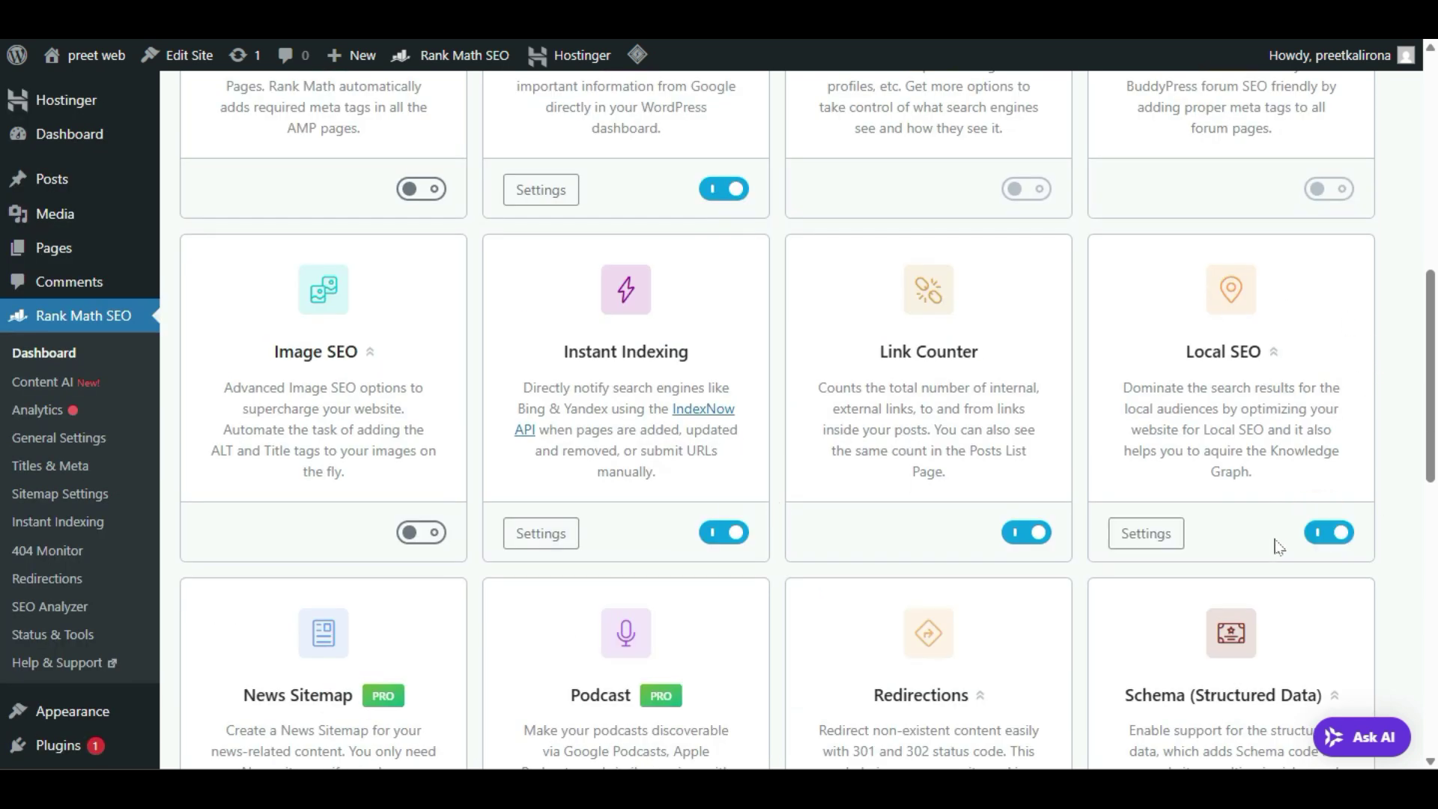
Step: Open the Local SEO settings and examine the website name, logo, URL, email, phone and address fields
click(1146, 536)
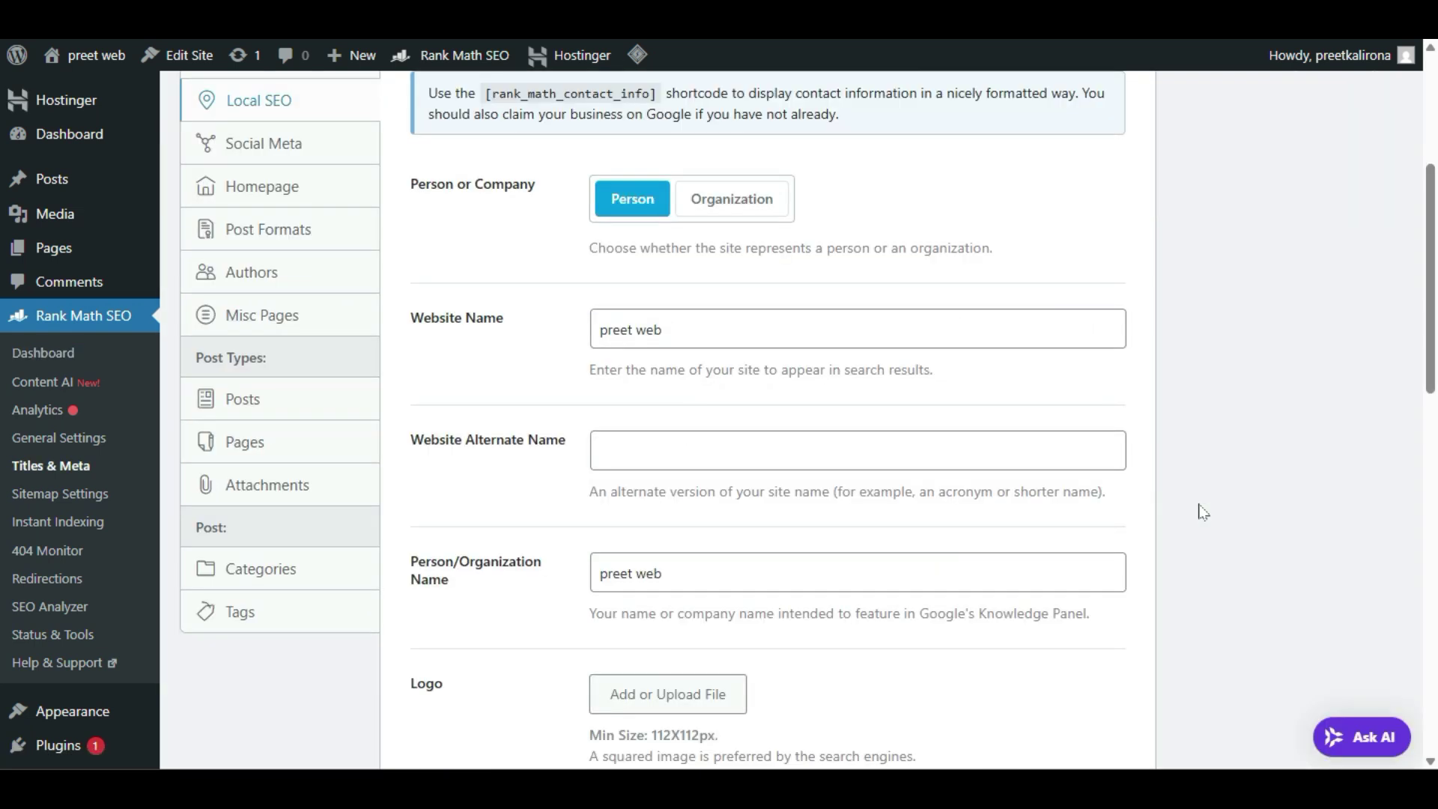
scroll(806, 484, down, 7)
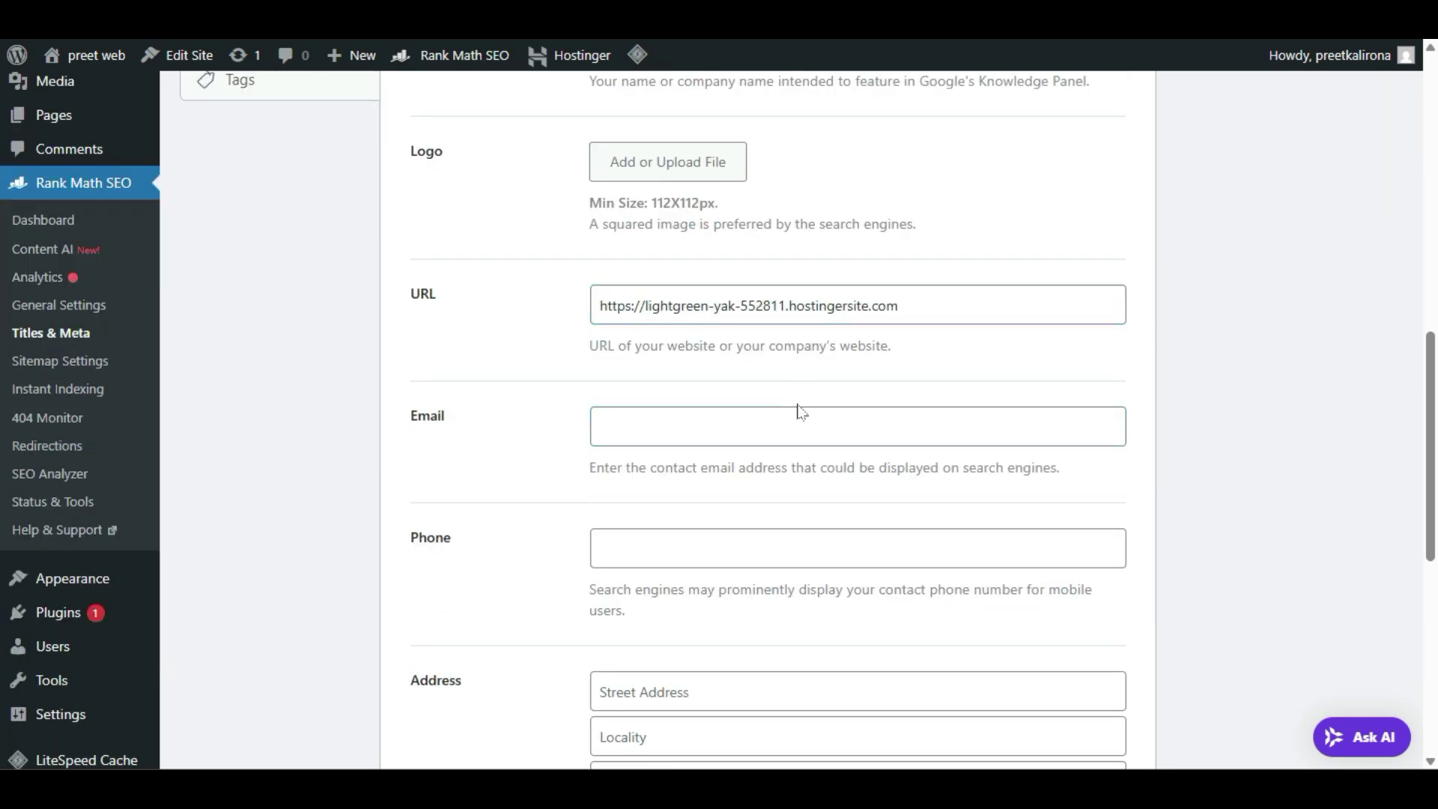
scroll(858, 424, down, 2)
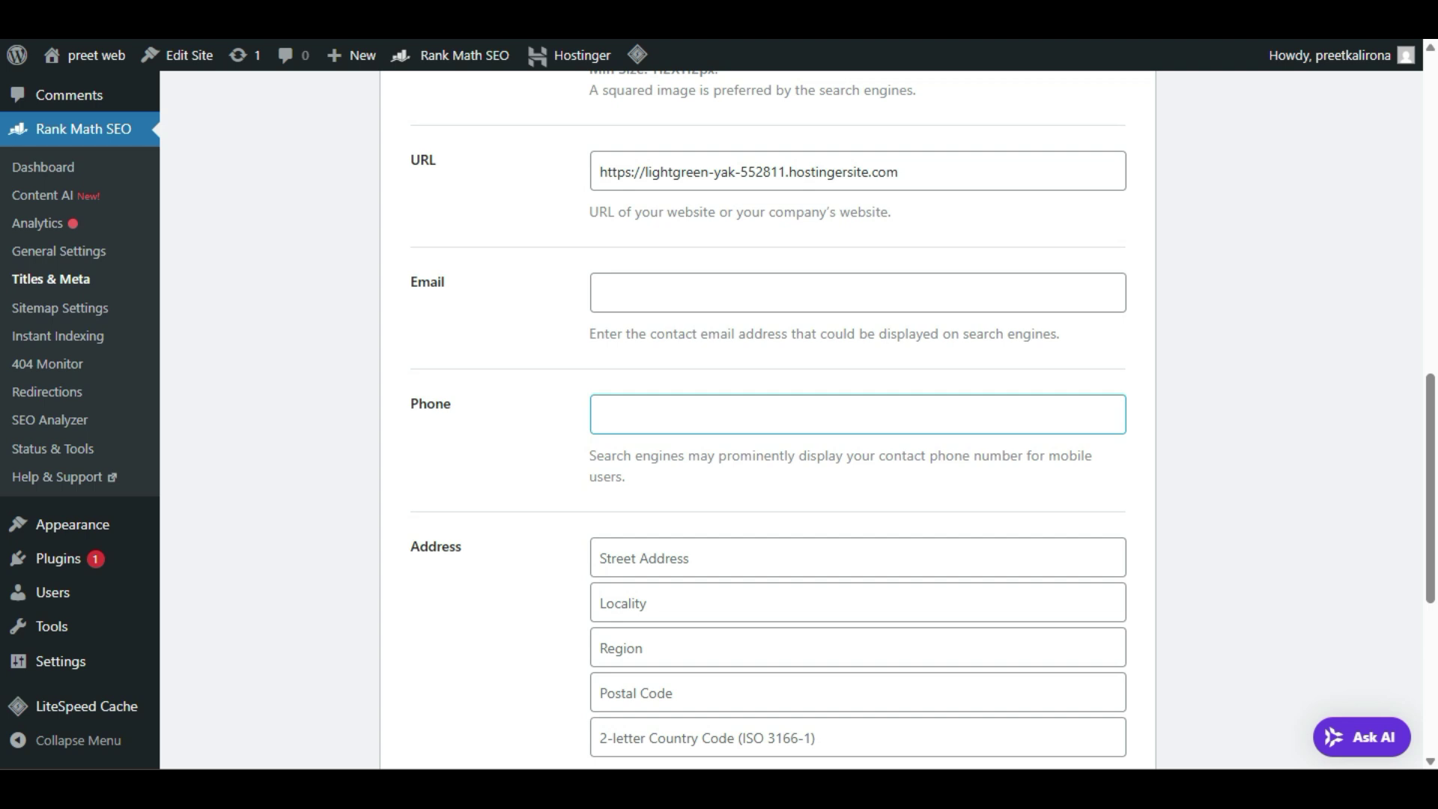
scroll(858, 419, down, 2)
scroll(857, 419, down, 4)
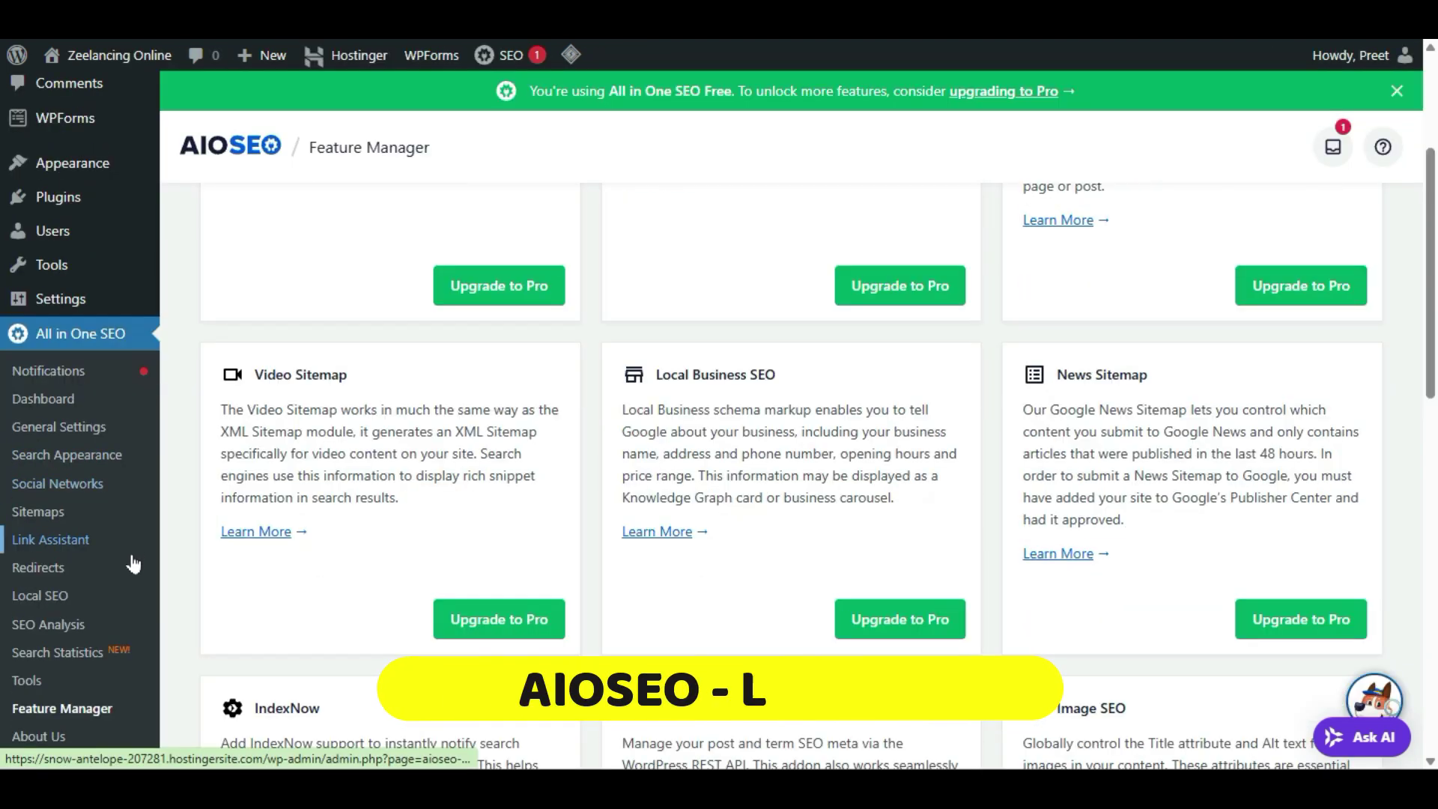
Step: Open the Local SEO page of All in One SEO and look through it
right_click(46, 596)
click(42, 596)
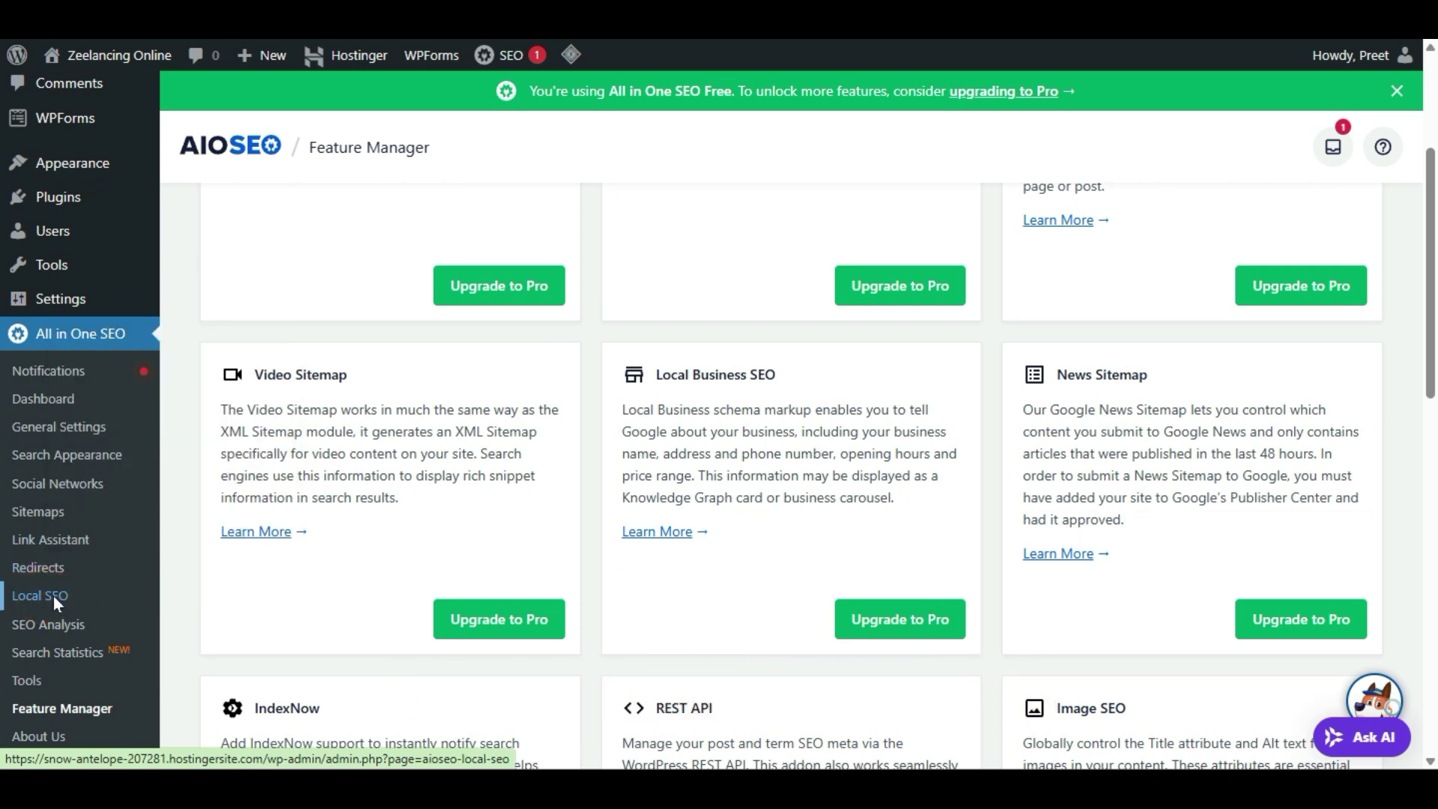
scroll(367, 463, down, 3)
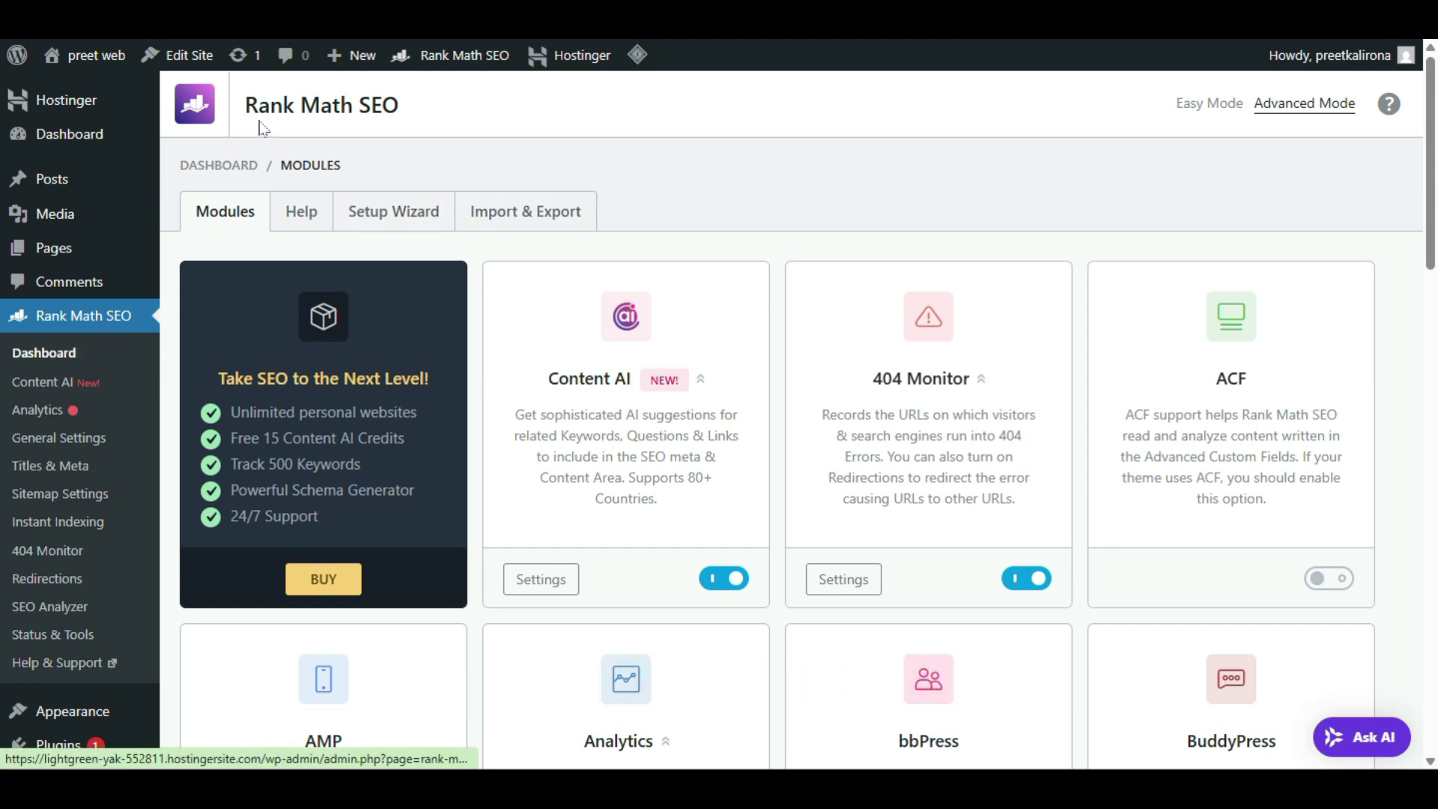
Step: Enable the Image SEO module among the Rank Math modules
scroll(539, 540, down, 9)
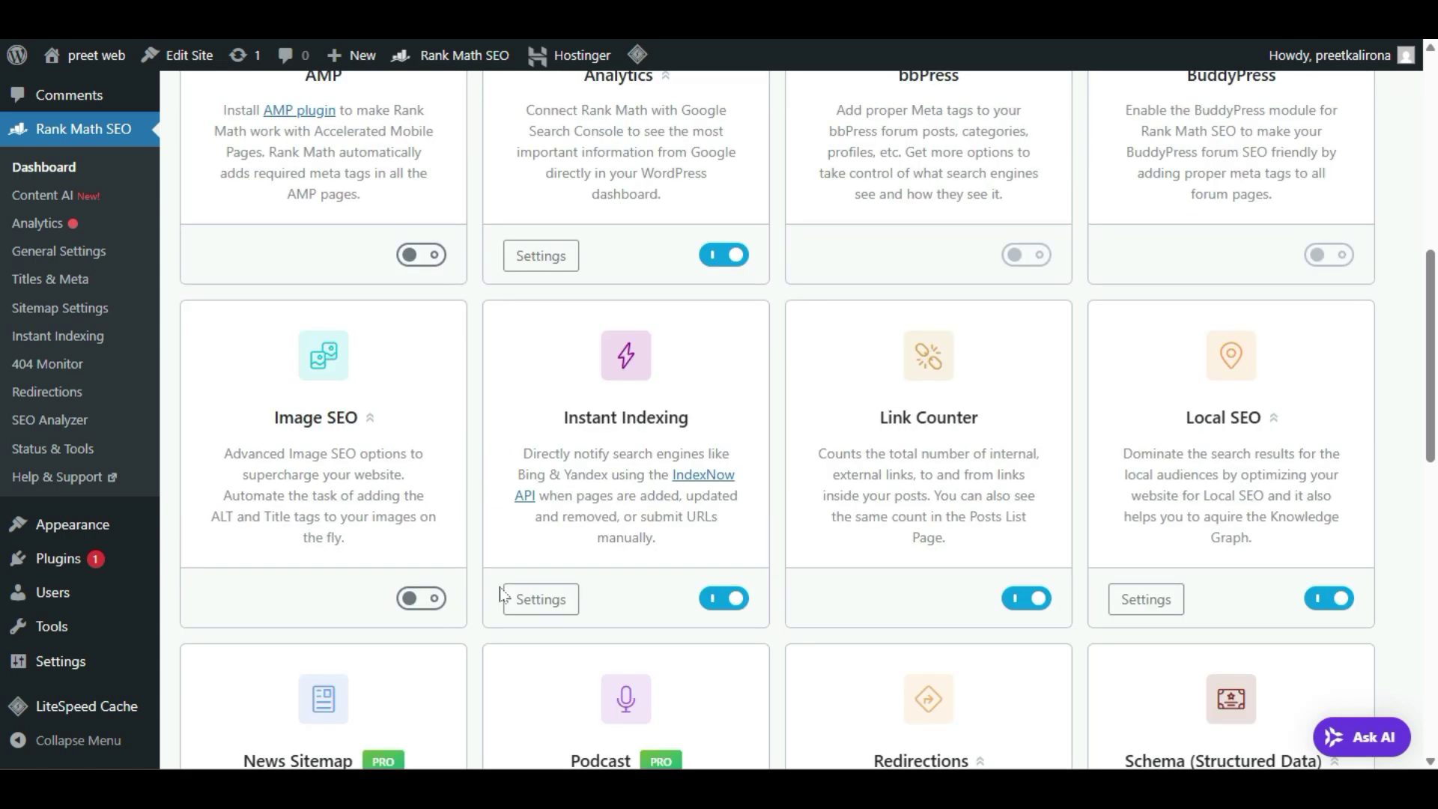
scroll(501, 596, down, 1)
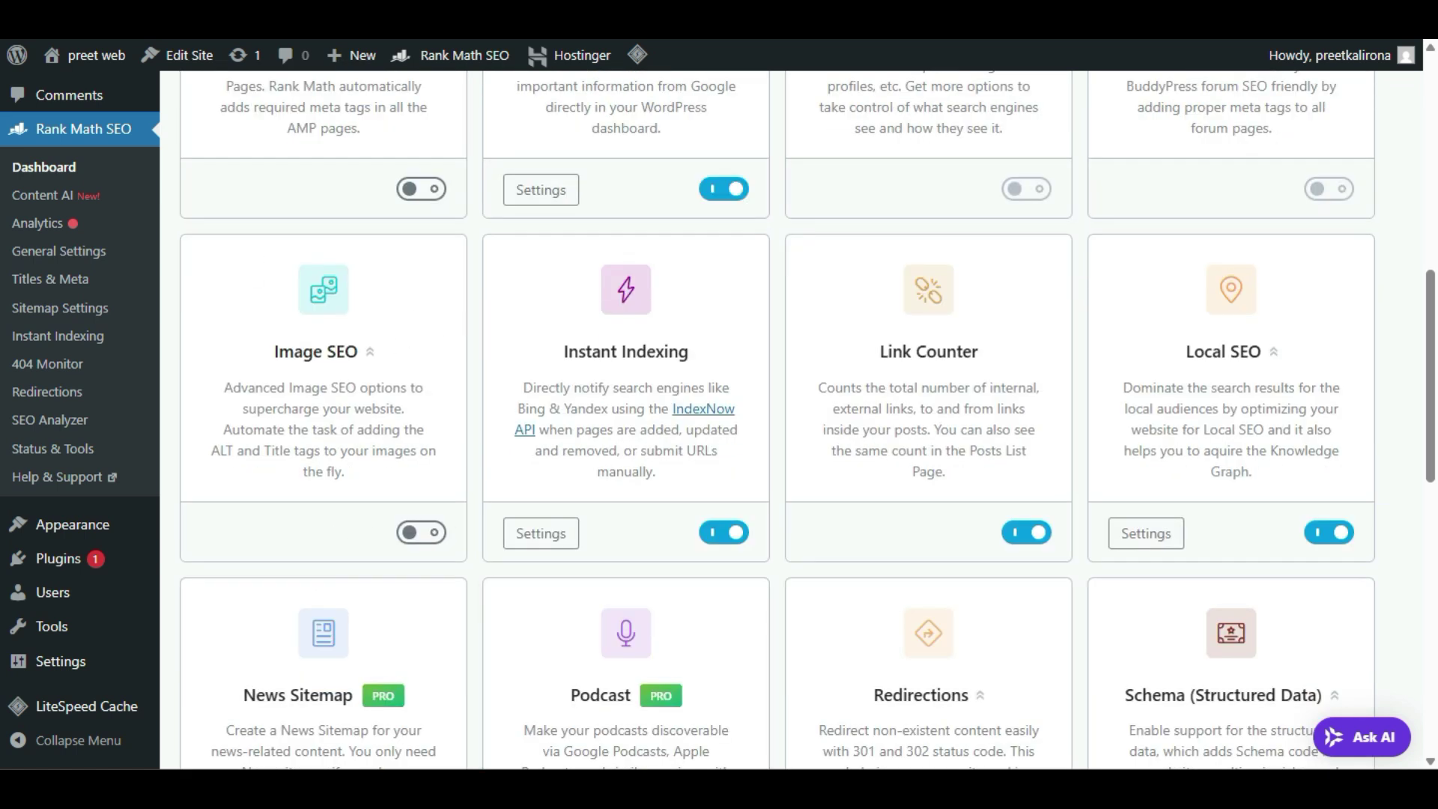
click(421, 533)
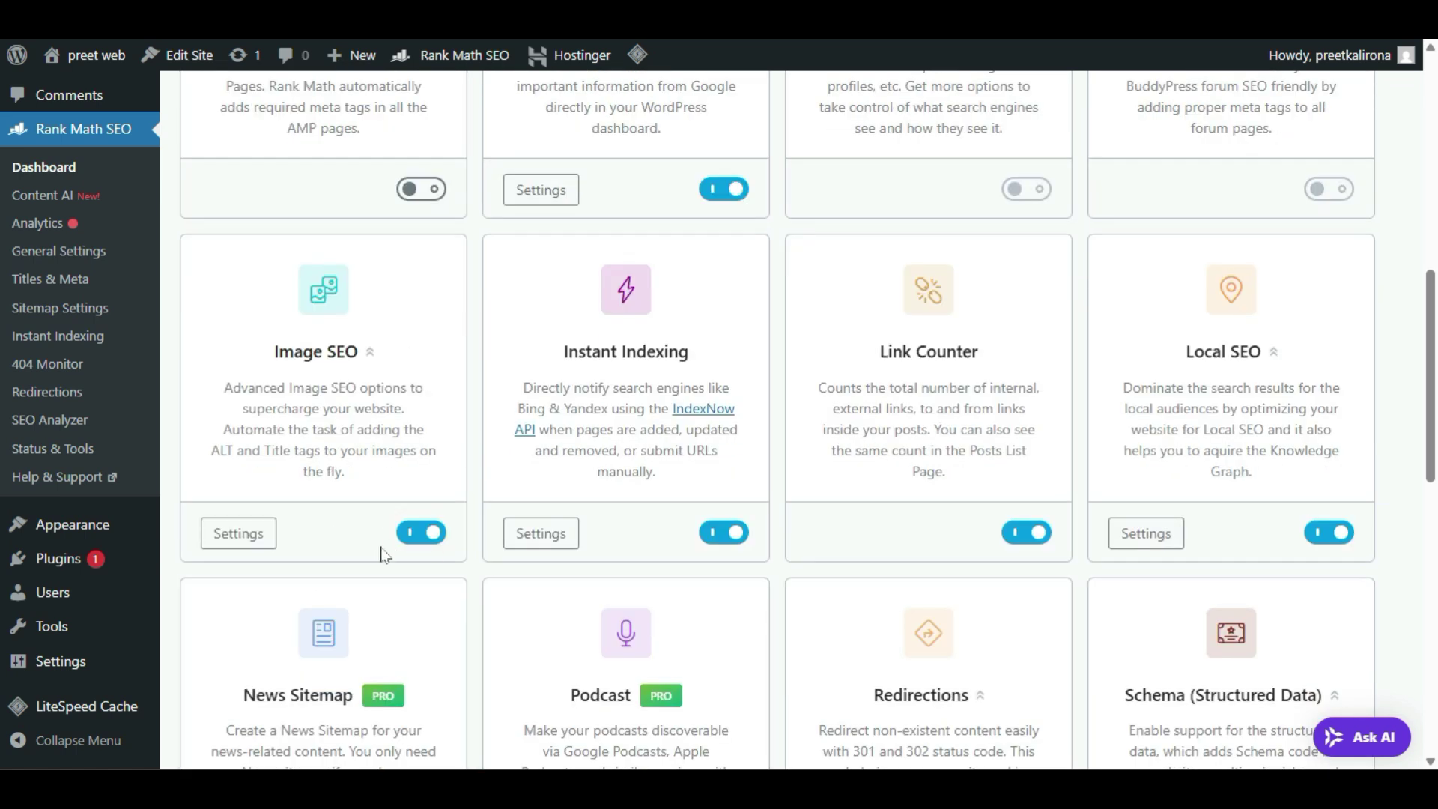
Step: In the Image SEO settings, turn on adding missing ALT attributes and missing TITLE attributes, and save the changes
click(247, 524)
scroll(591, 462, up, 3)
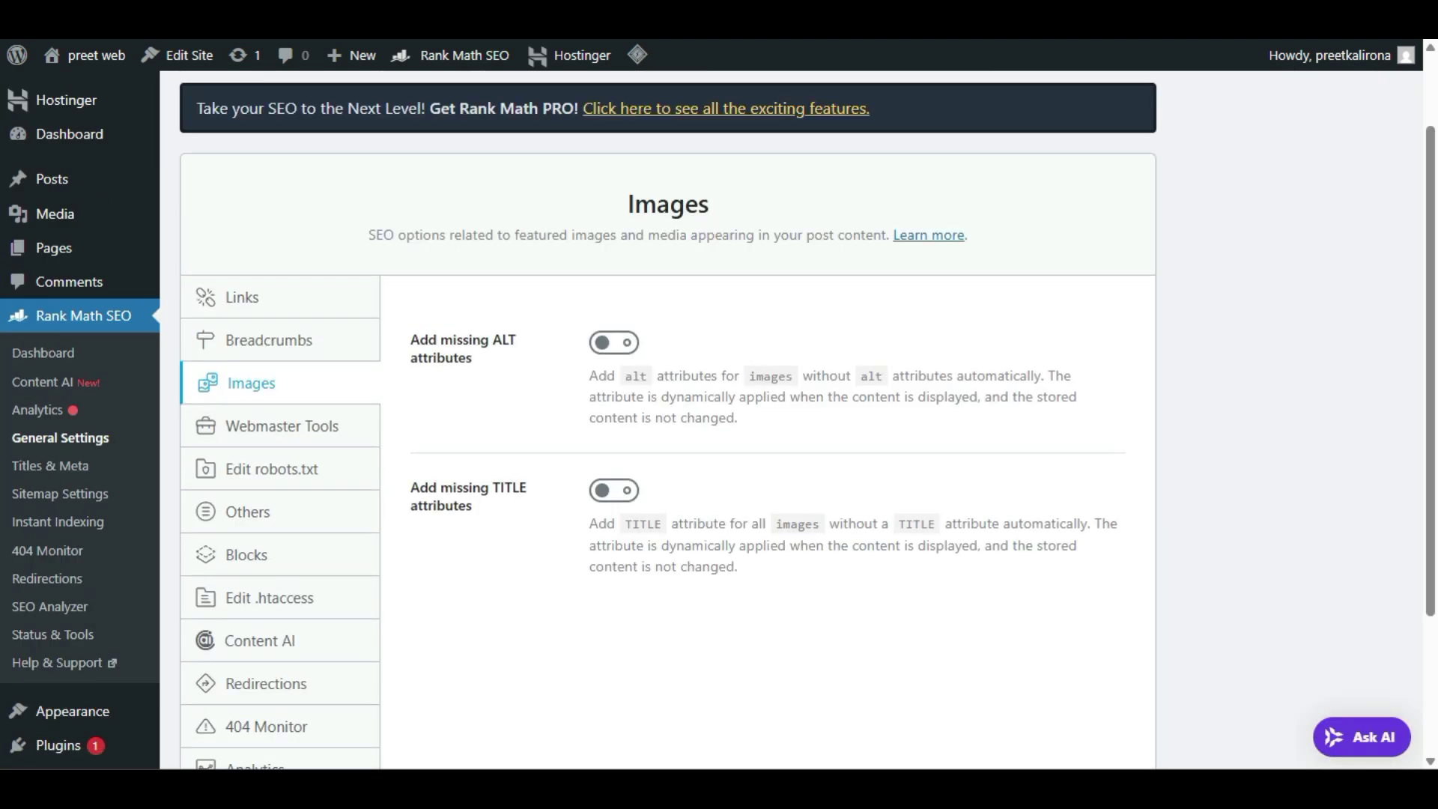
click(613, 342)
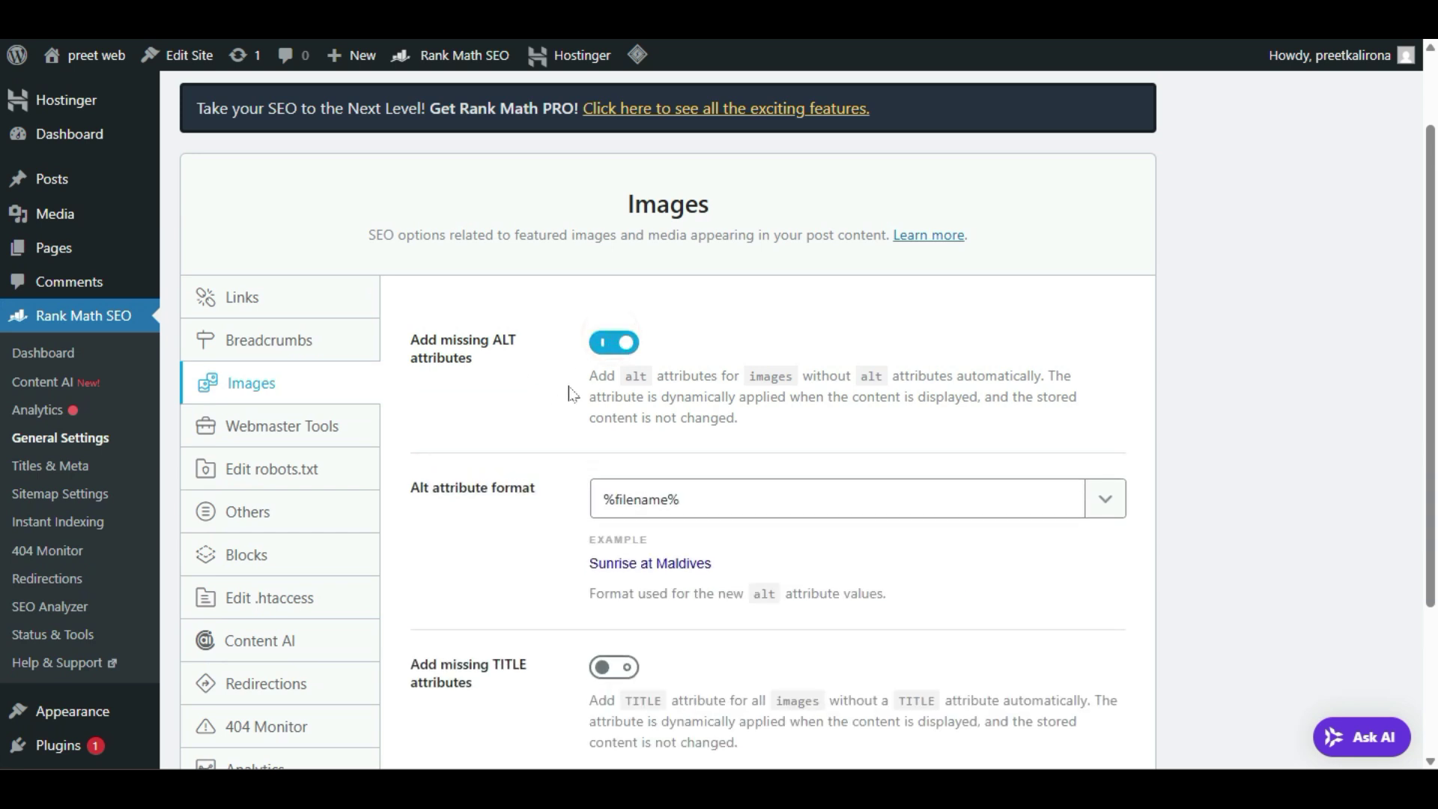
scroll(572, 400, down, 1)
scroll(572, 401, down, 2)
click(610, 534)
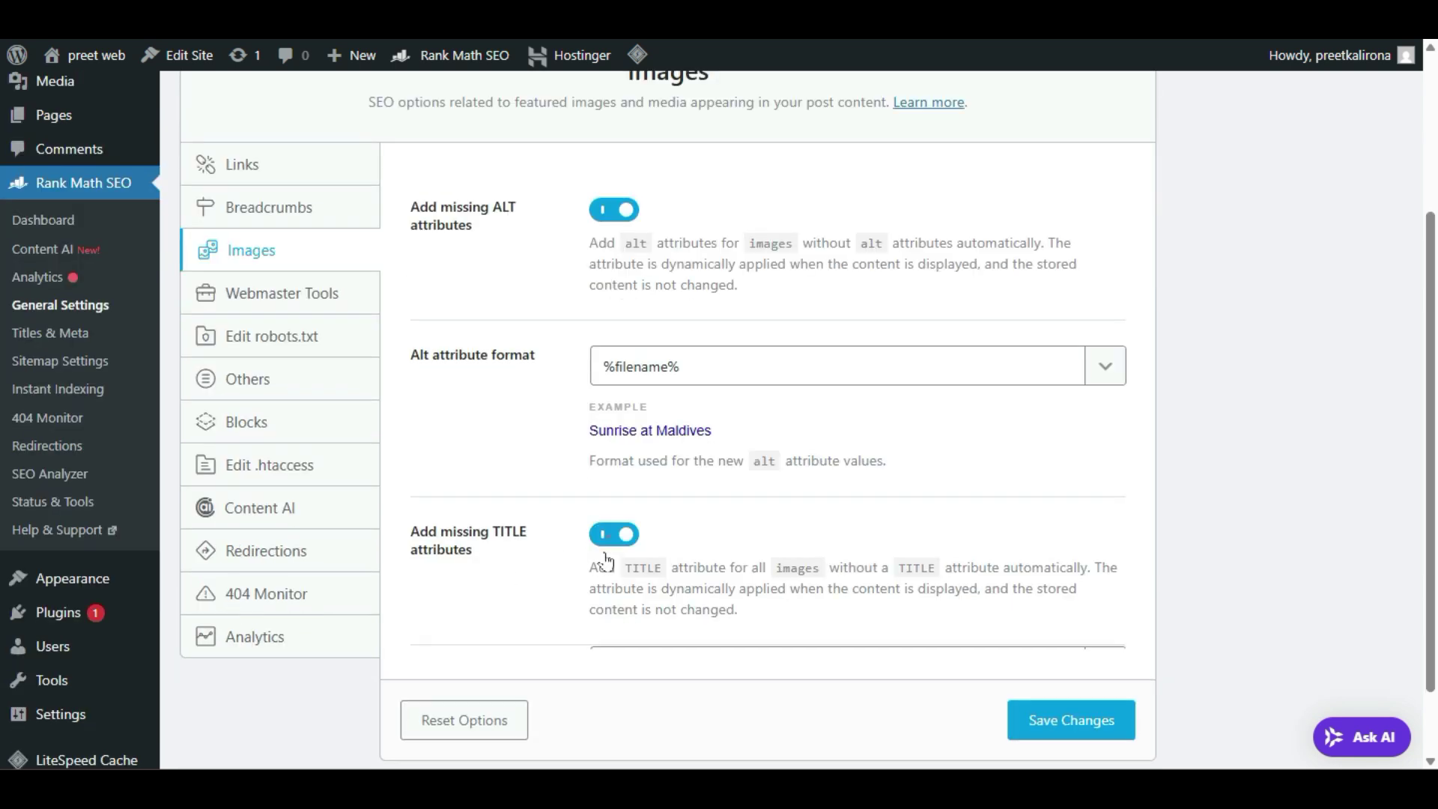
scroll(609, 538, down, 1)
scroll(609, 538, down, 2)
click(1072, 625)
scroll(479, 466, up, 6)
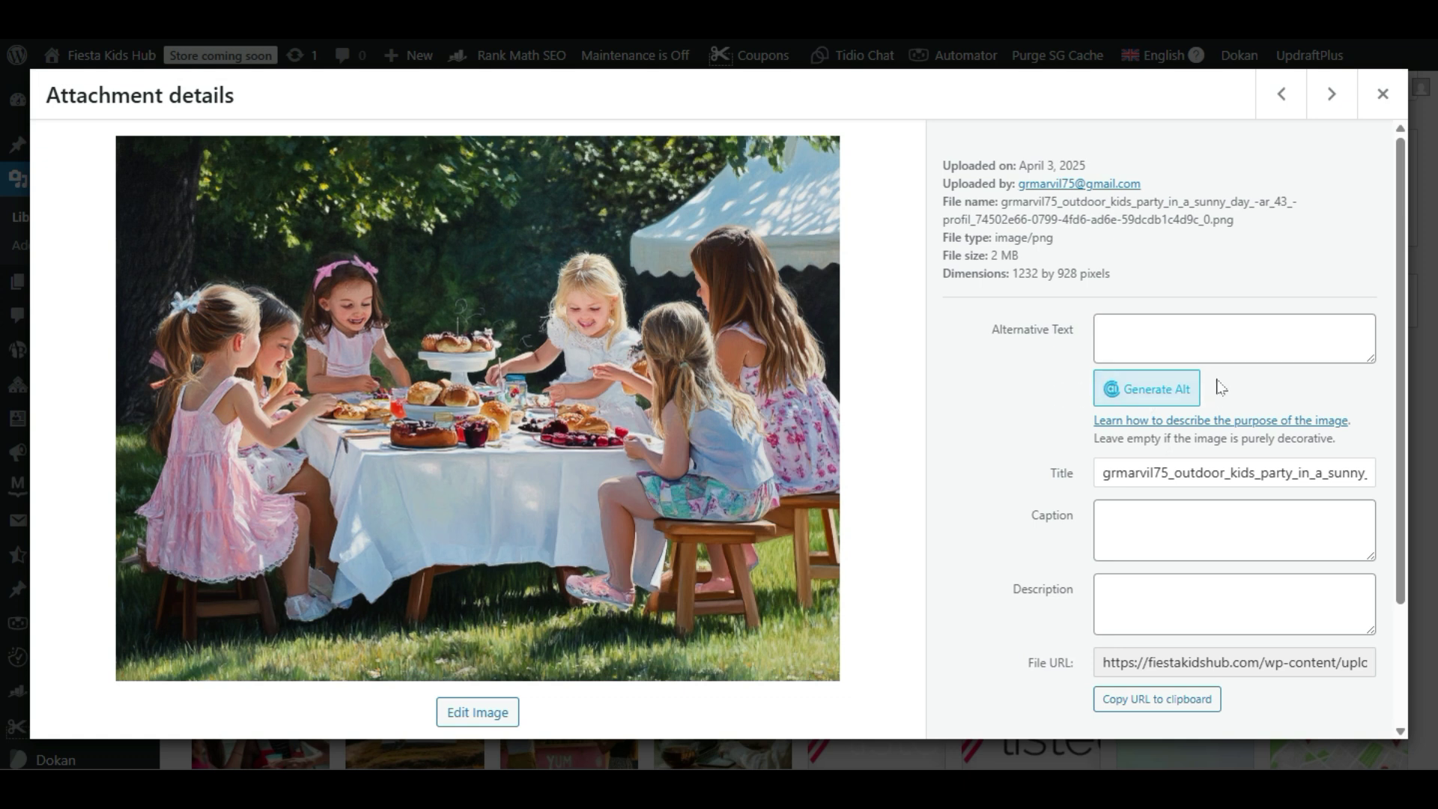
Step: Look through the attachment details of the outdoor kids party image and exclude the attachment from the sitemap
scroll(1105, 414, down, 2)
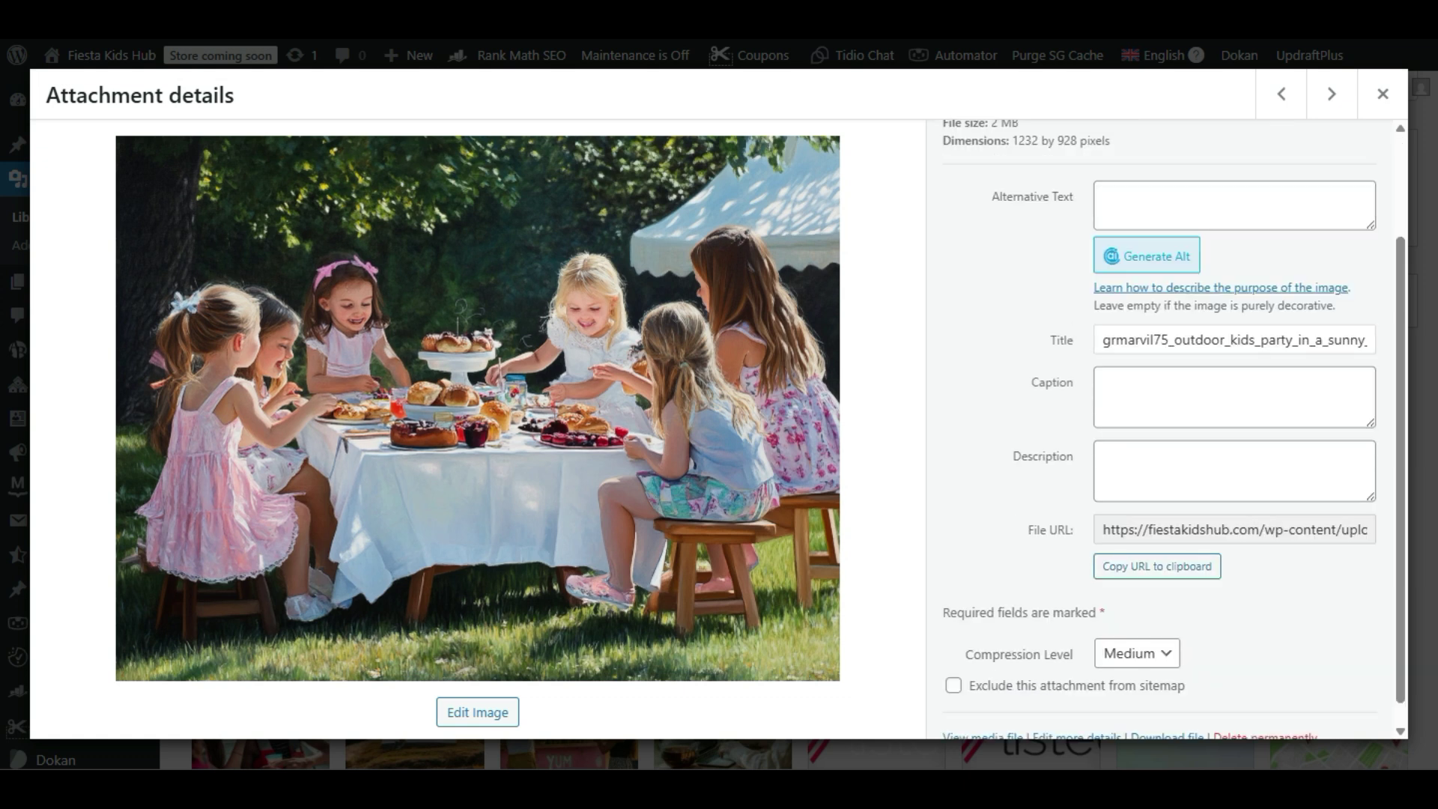
scroll(1073, 402, up, 1)
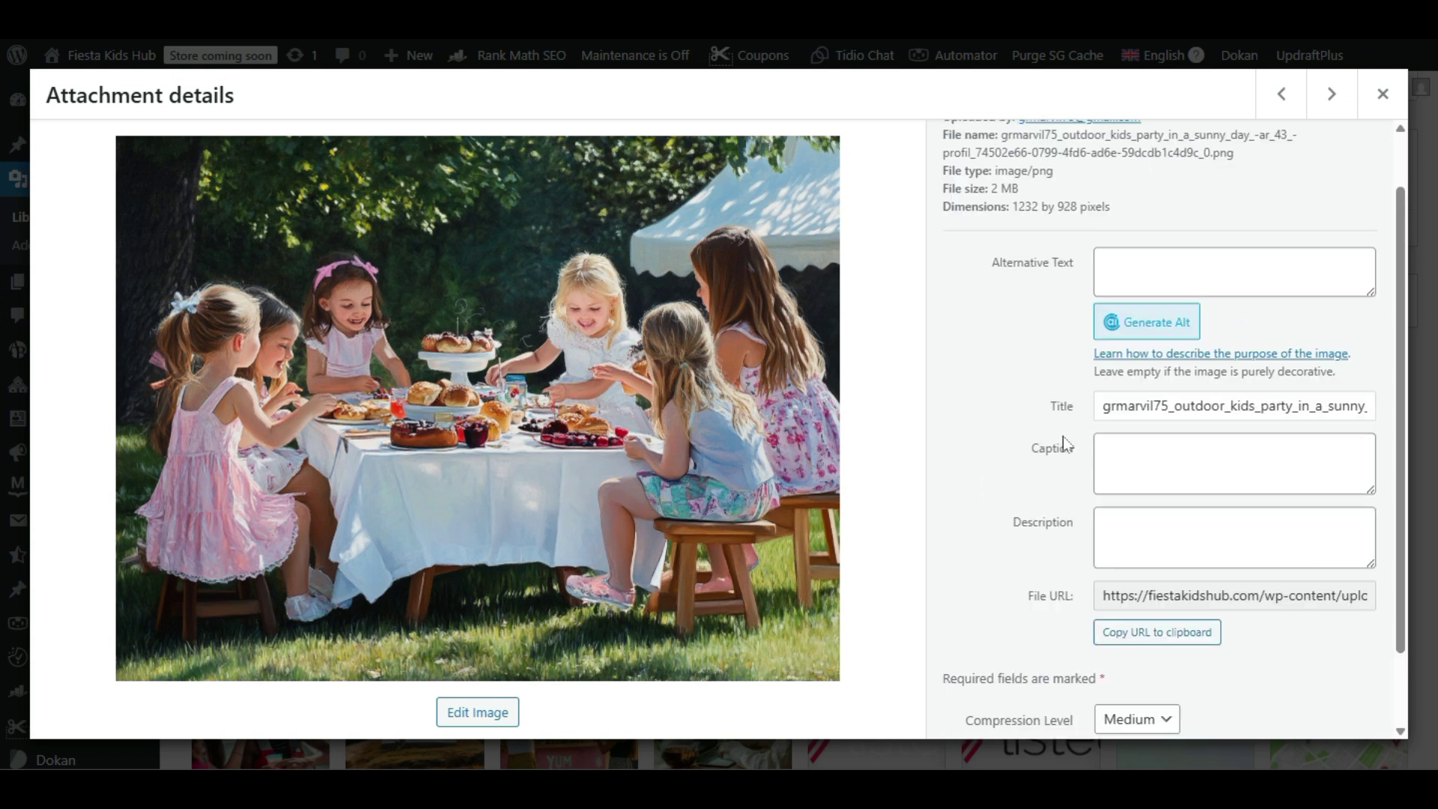
scroll(1180, 592, down, 2)
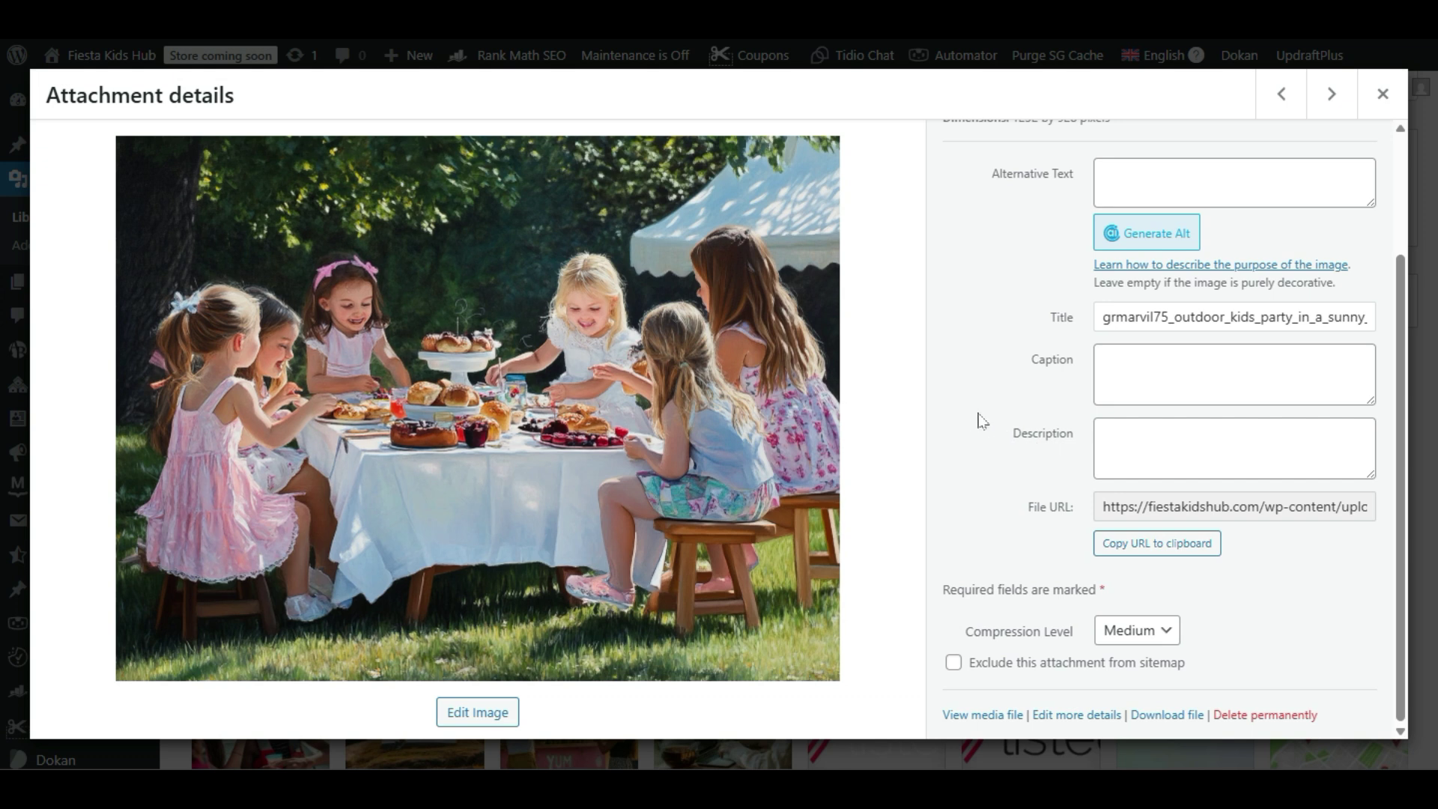
click(955, 661)
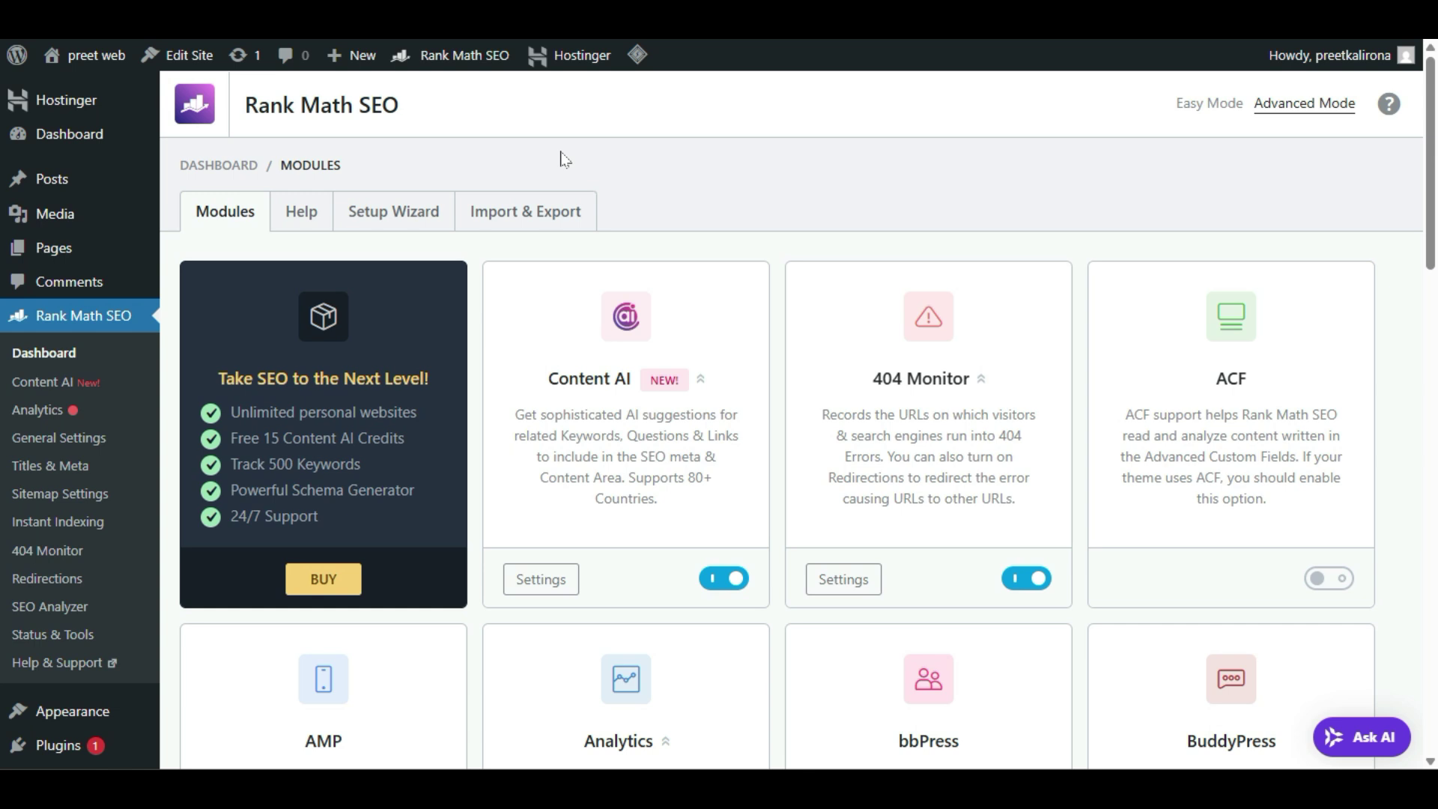
Step: Open Content AI from the Rank Math dashboard and examine the Content AI pricing plans on the Rank Math website
scroll(780, 546, down, 2)
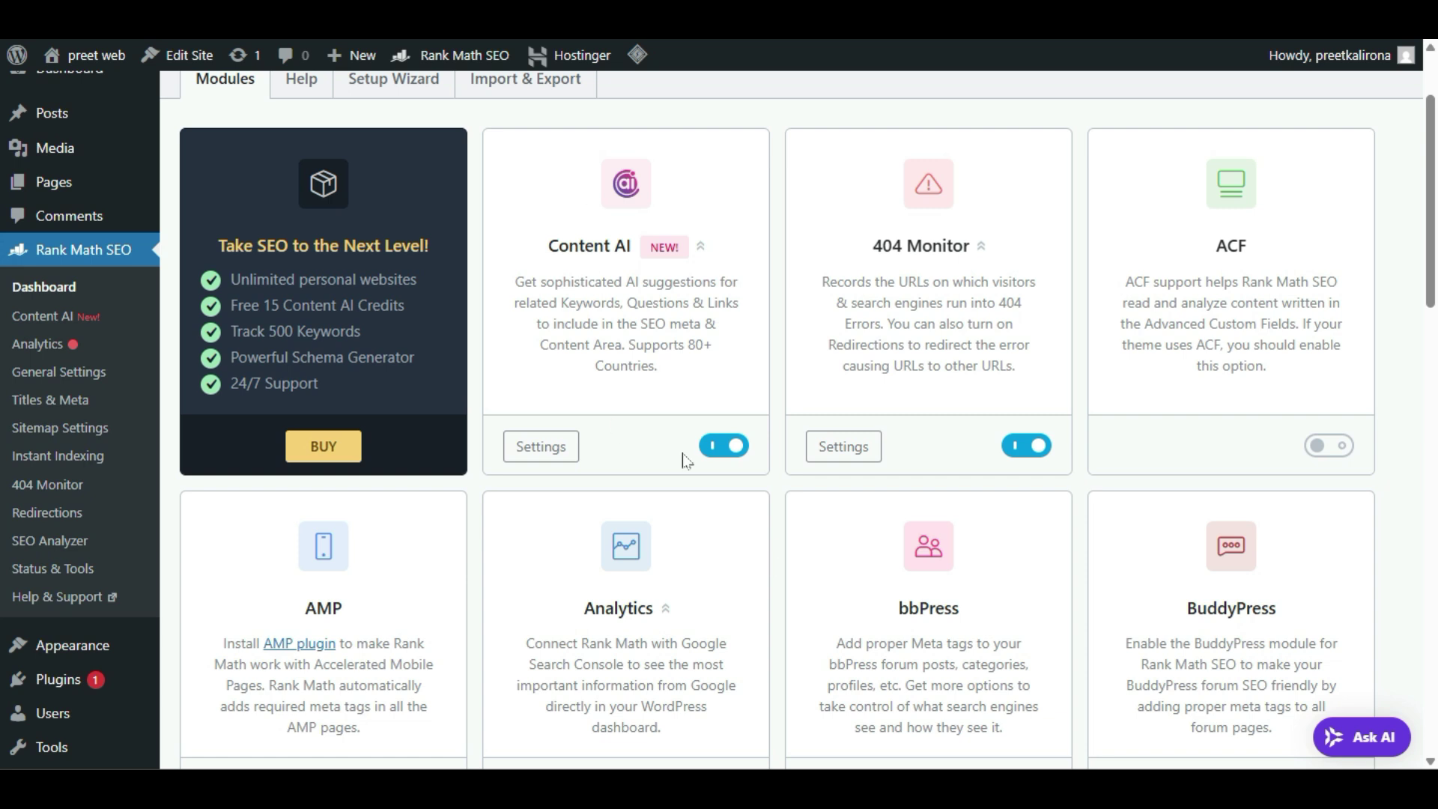
click(74, 324)
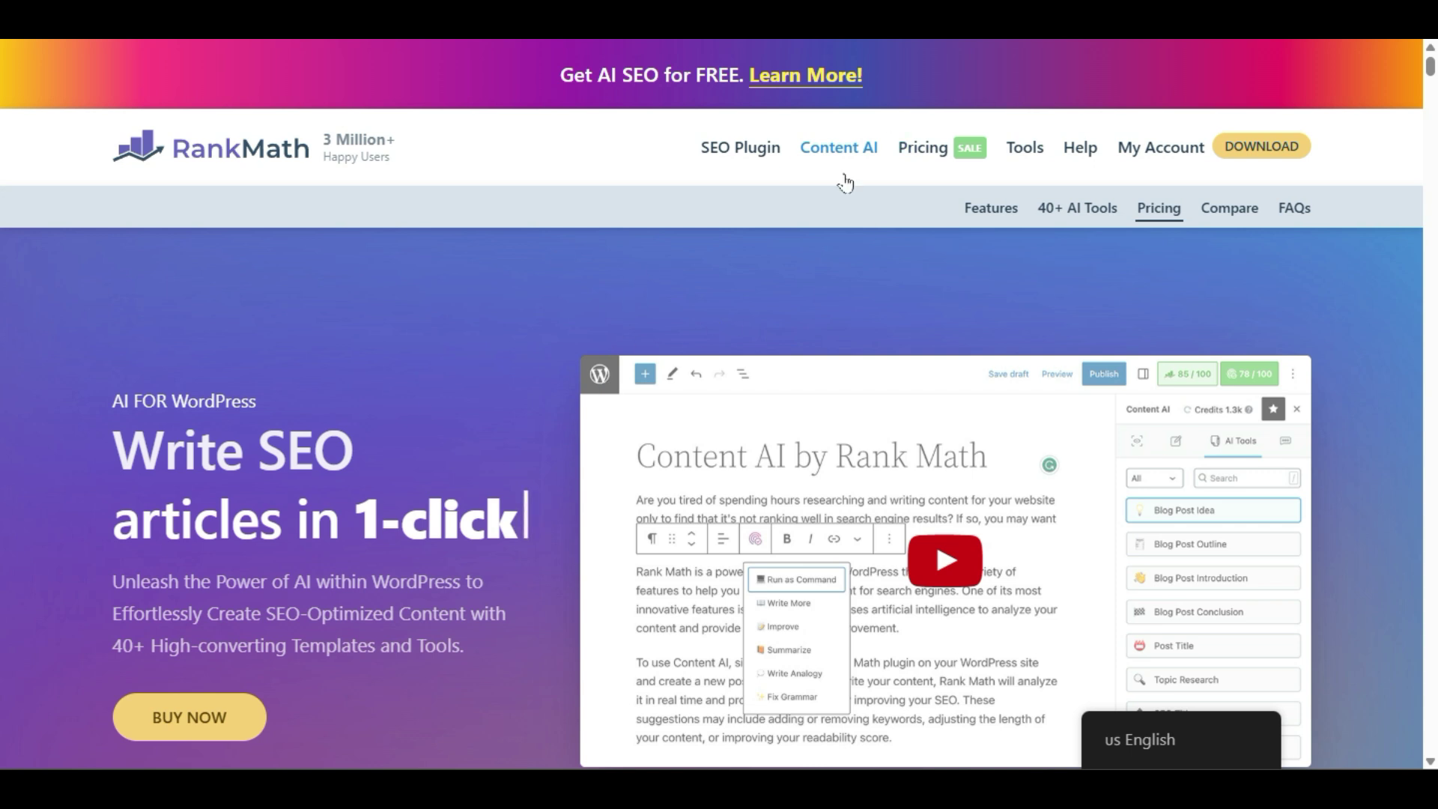
mouse_move(923, 153)
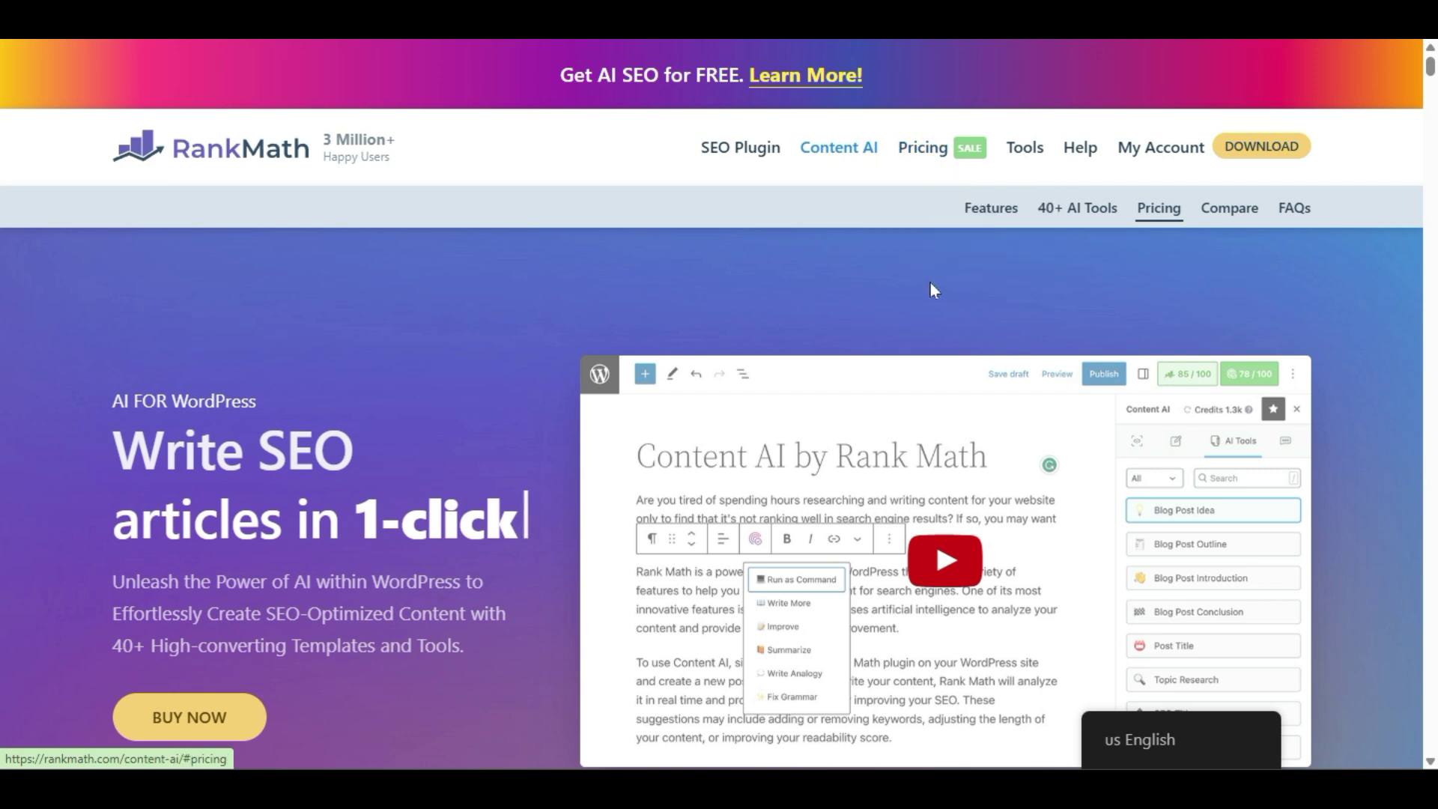
click(966, 247)
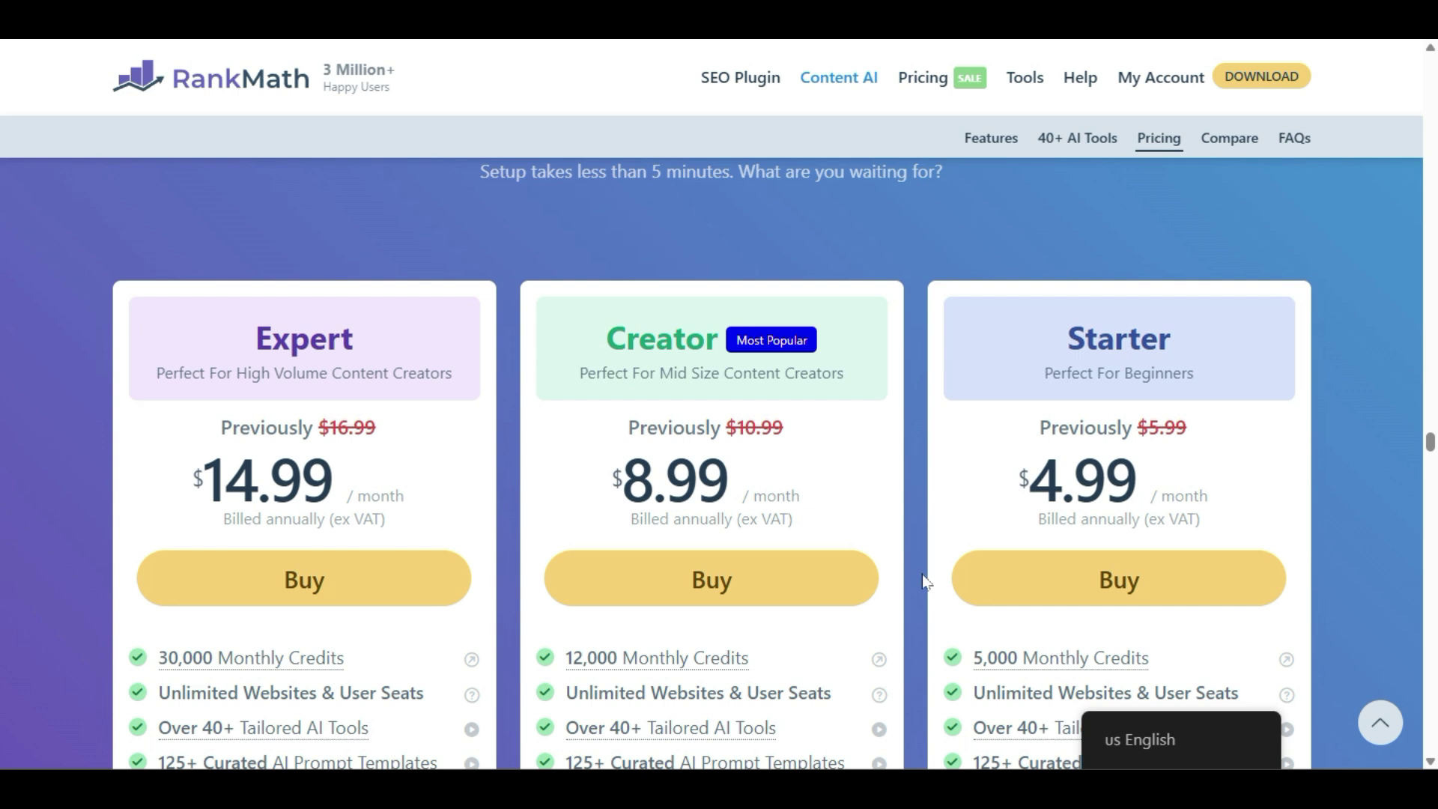
scroll(925, 573, down, 2)
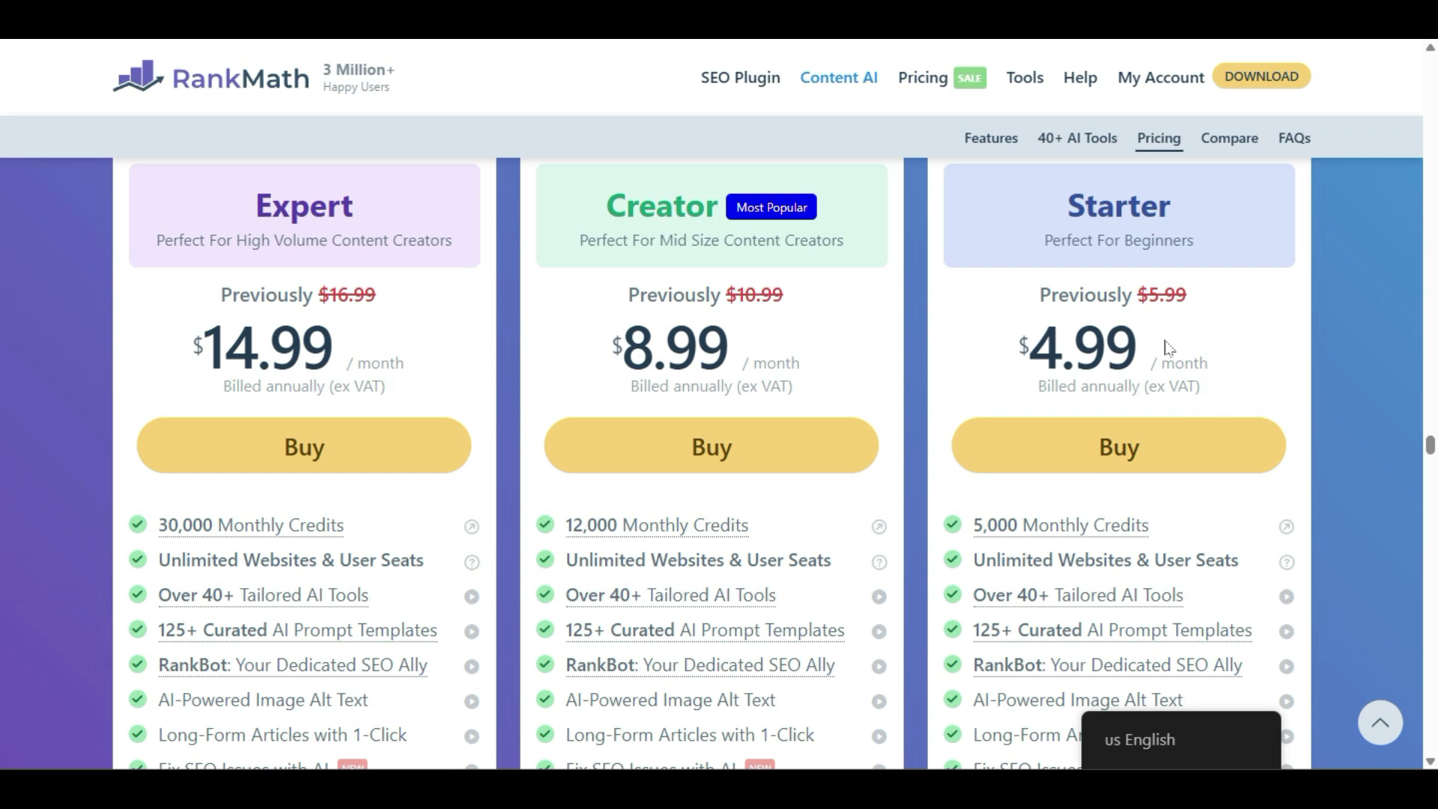
scroll(1028, 347, down, 3)
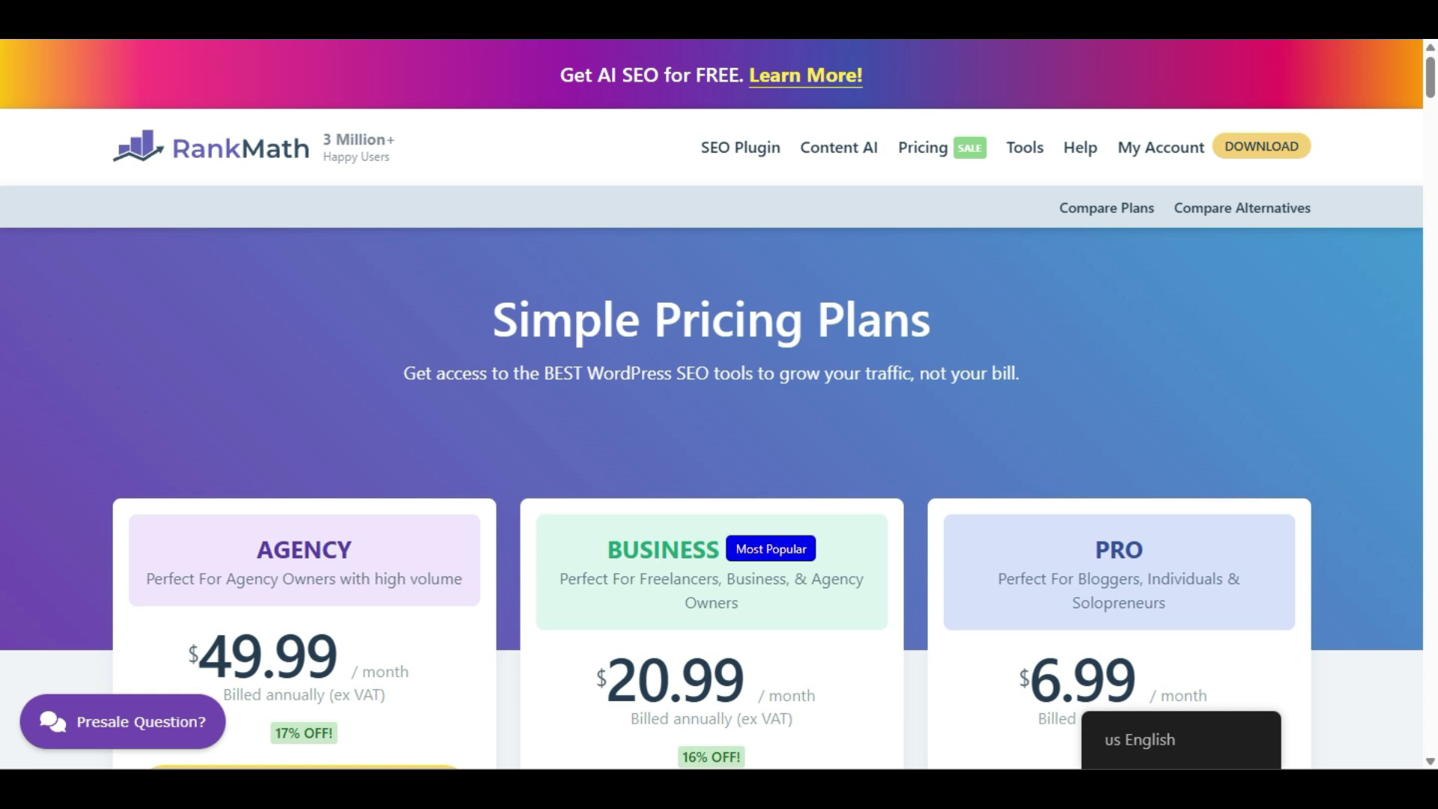
Step: Examine the prices and included features of the Agency, Business and Pro plans on the Rank Math pricing page
scroll(752, 293, down, 3)
scroll(944, 458, down, 2)
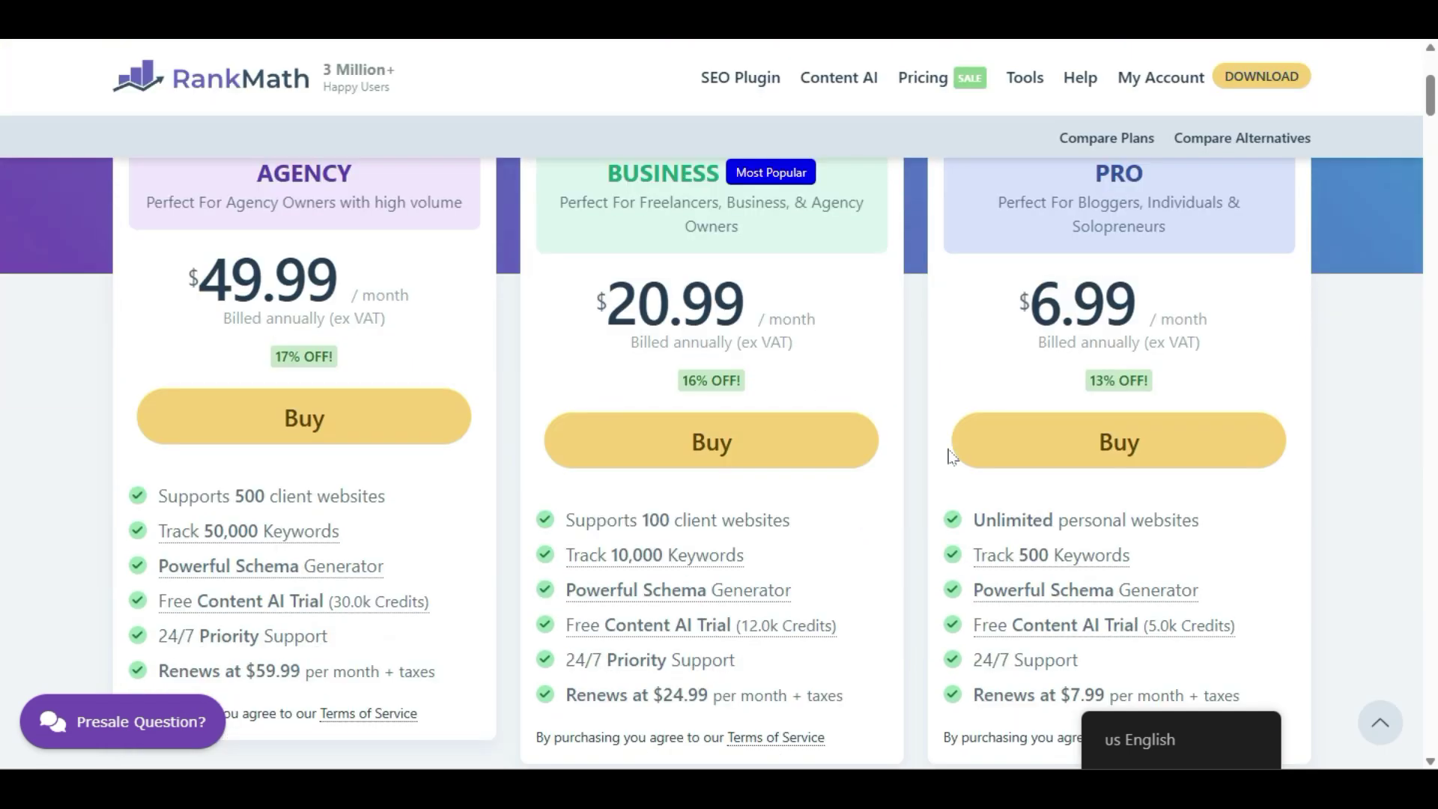
scroll(944, 459, up, 1)
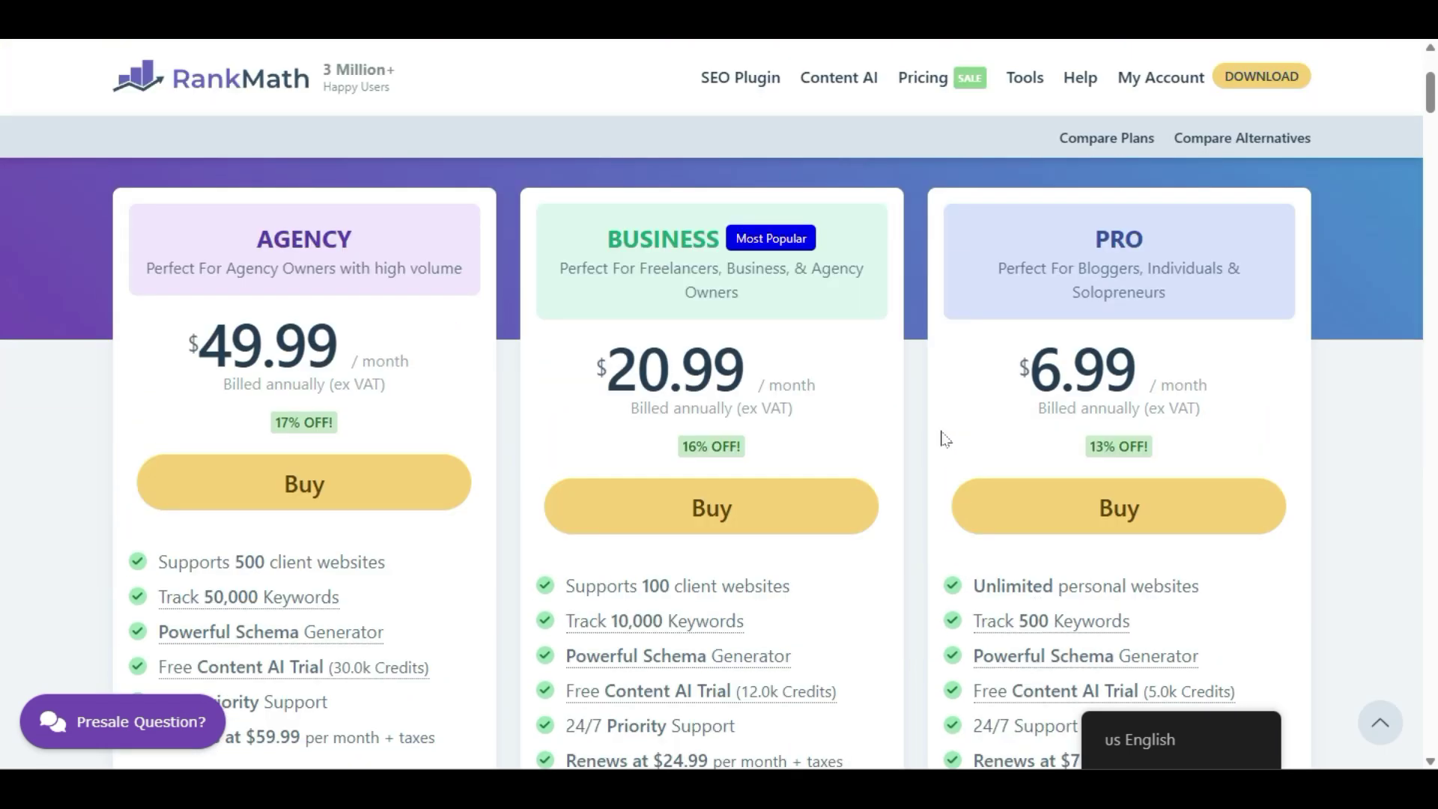
scroll(1207, 363, down, 4)
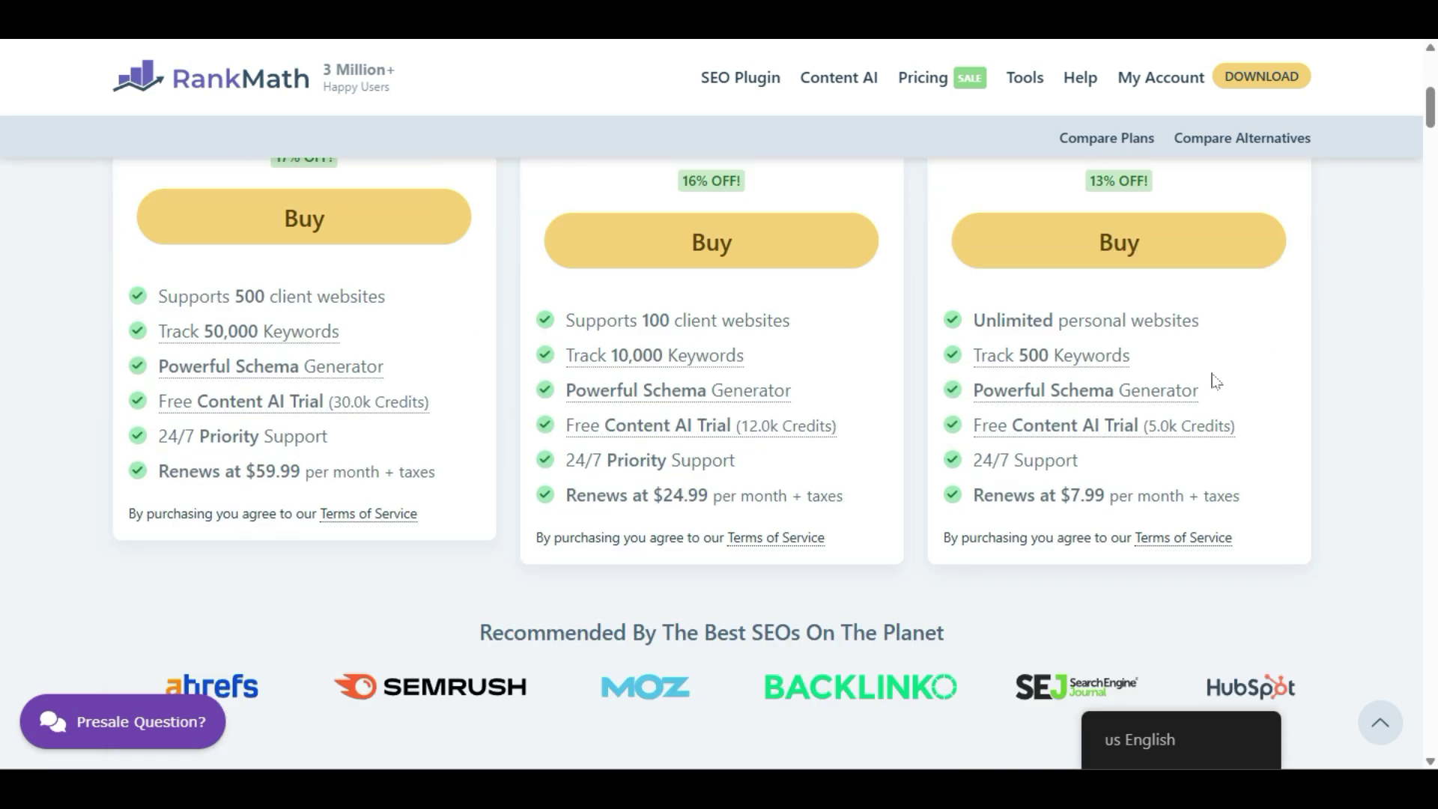
mouse_move(982, 307)
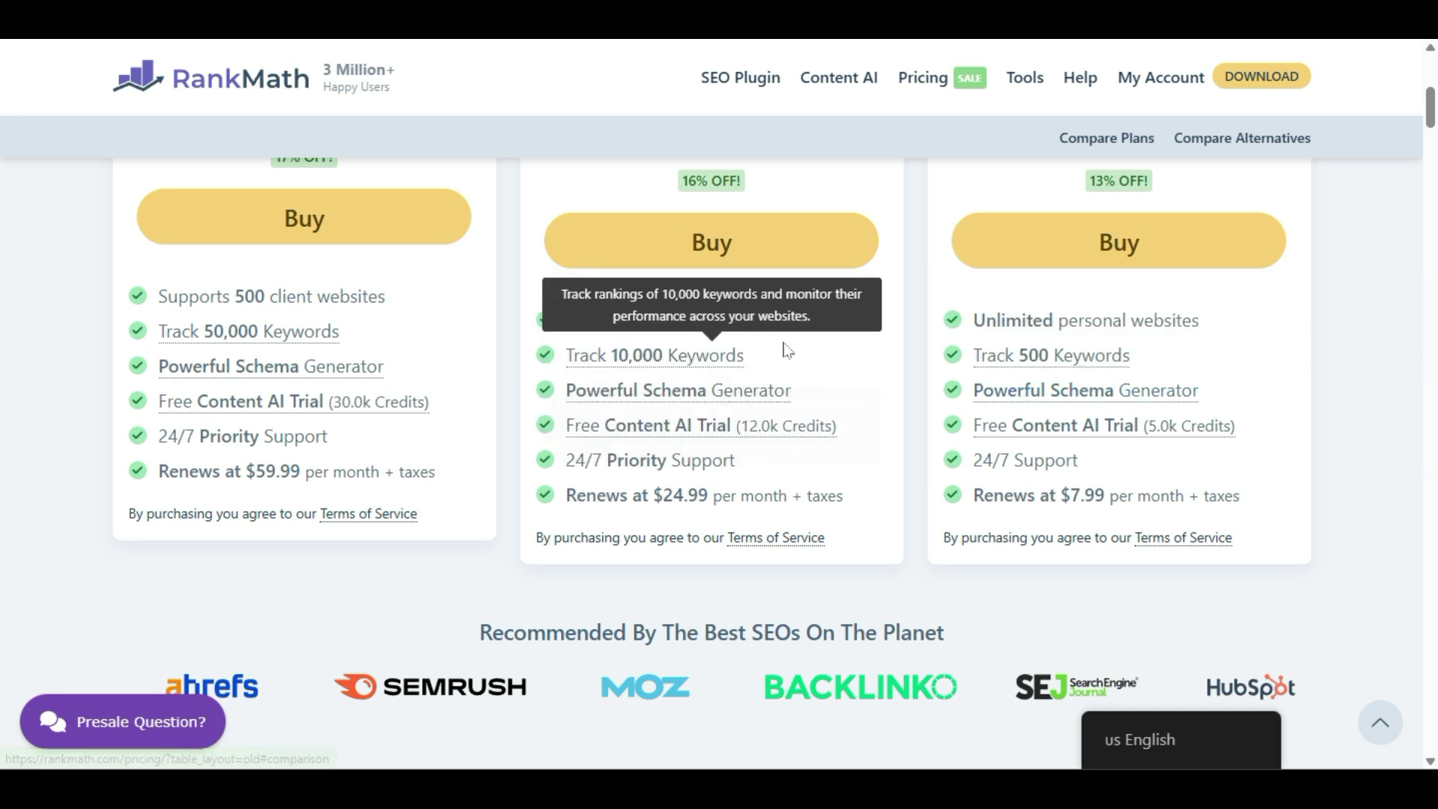
mouse_move(1139, 434)
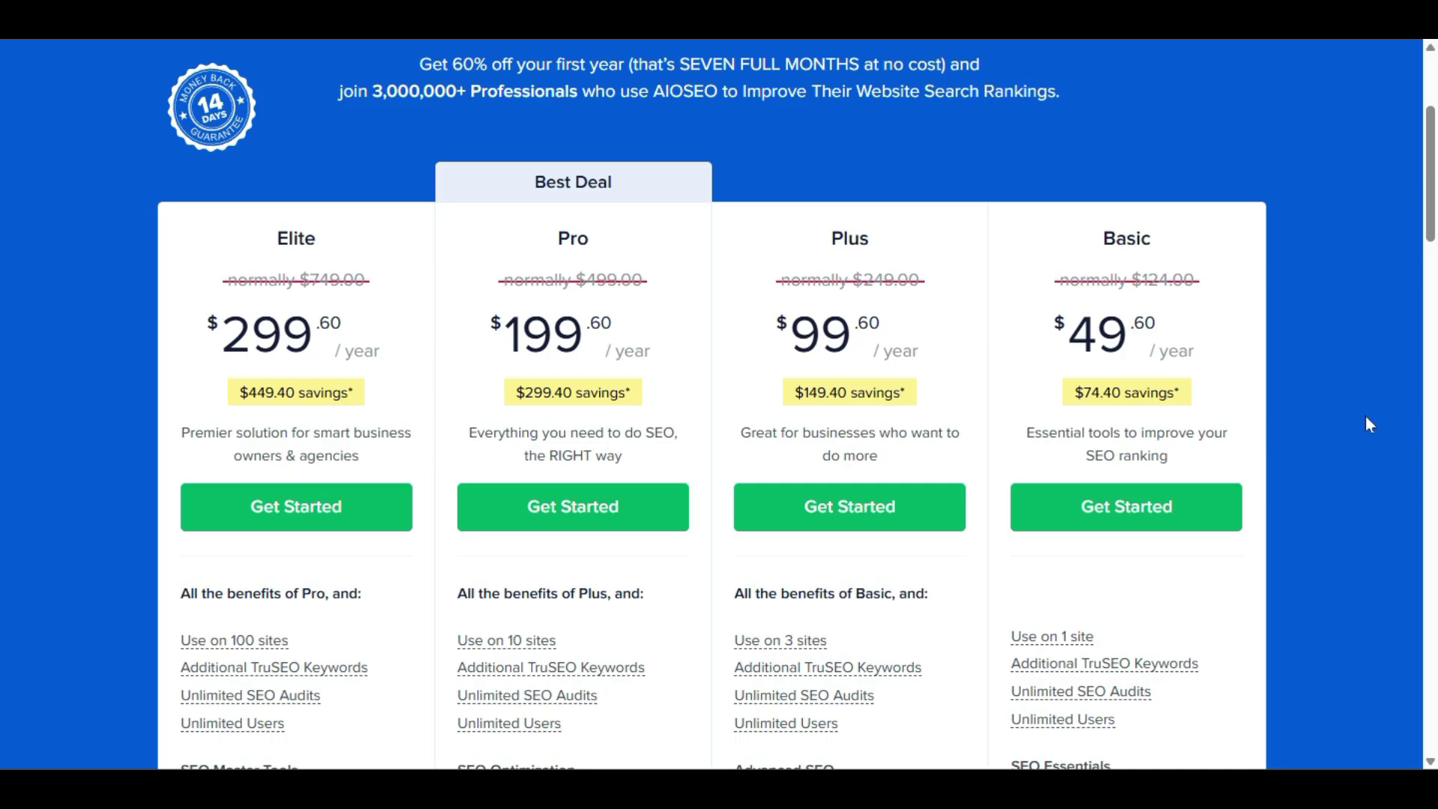
Step: Compare the Elite, Pro, Plus and Basic plans on the AIOSEO pricing page with Rank Math's pricing plans
scroll(1308, 404, down, 2)
scroll(1310, 413, up, 2)
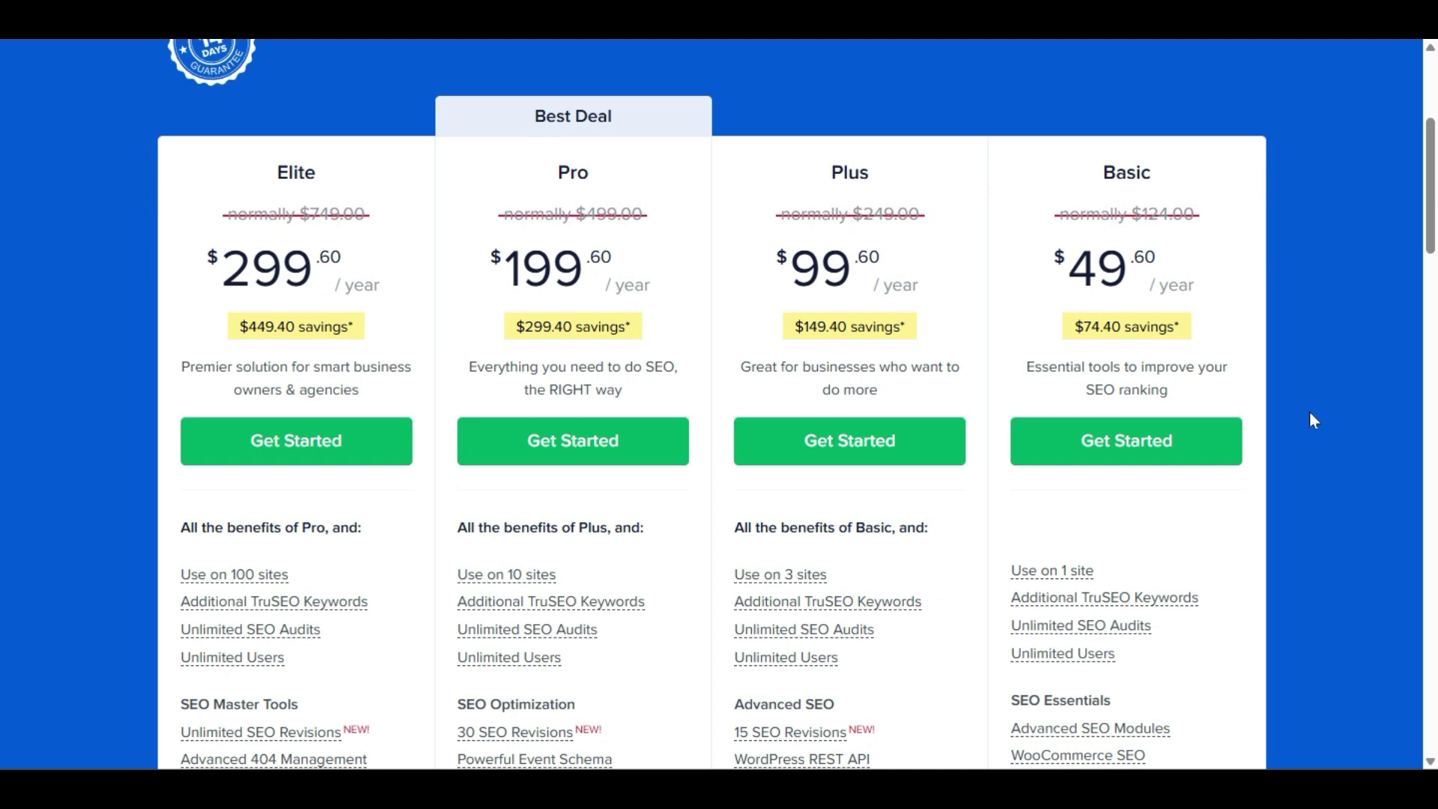
scroll(1309, 411, down, 1)
click(1190, 446)
click(1175, 346)
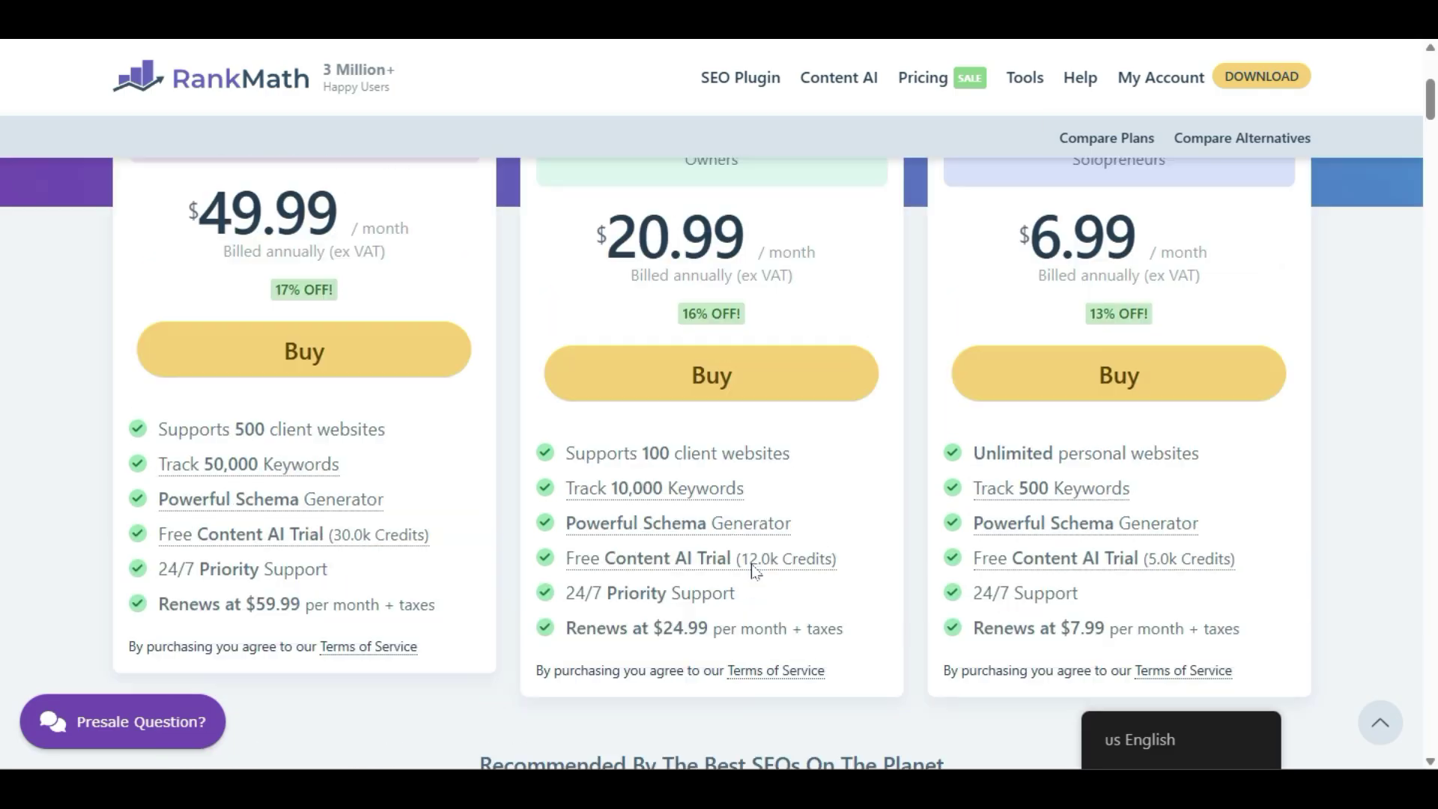
scroll(740, 571, up, 6)
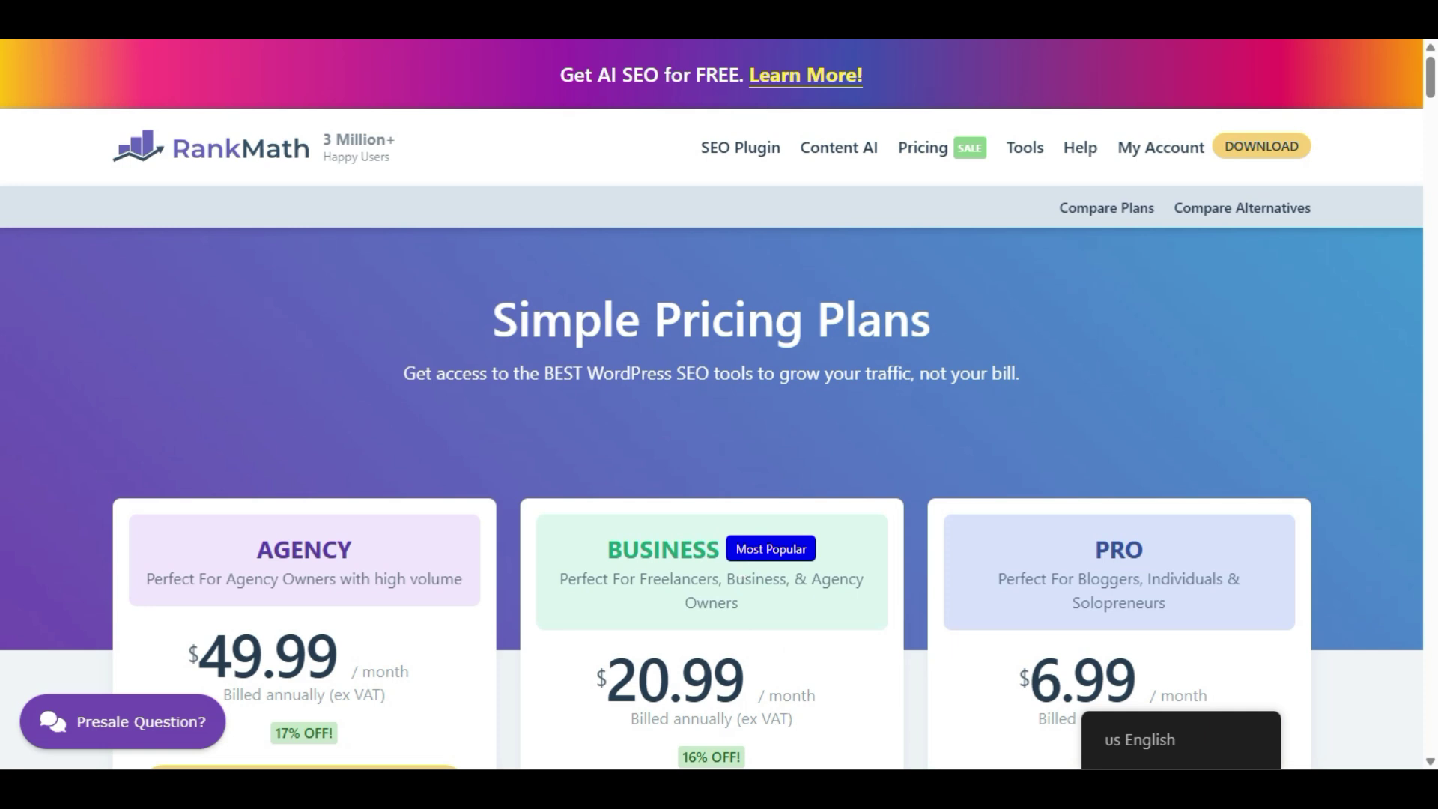